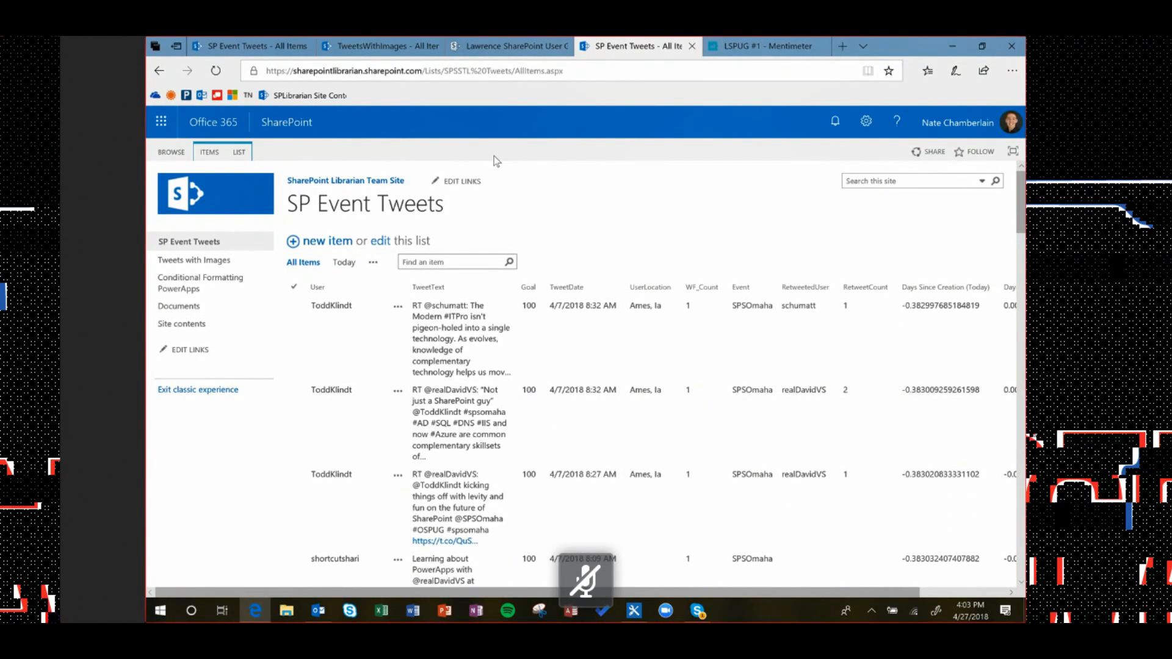
Export SP Event Tweets from the List tab to Excel and open the query.iqy download
left_click(239, 152)
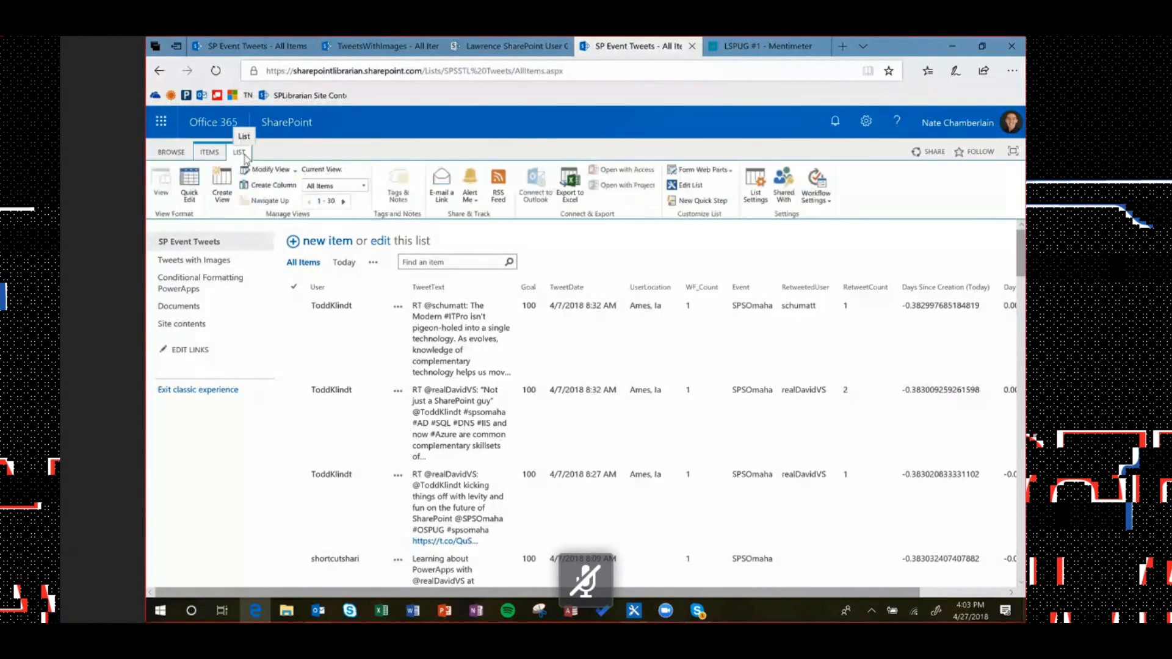
left_click(576, 202)
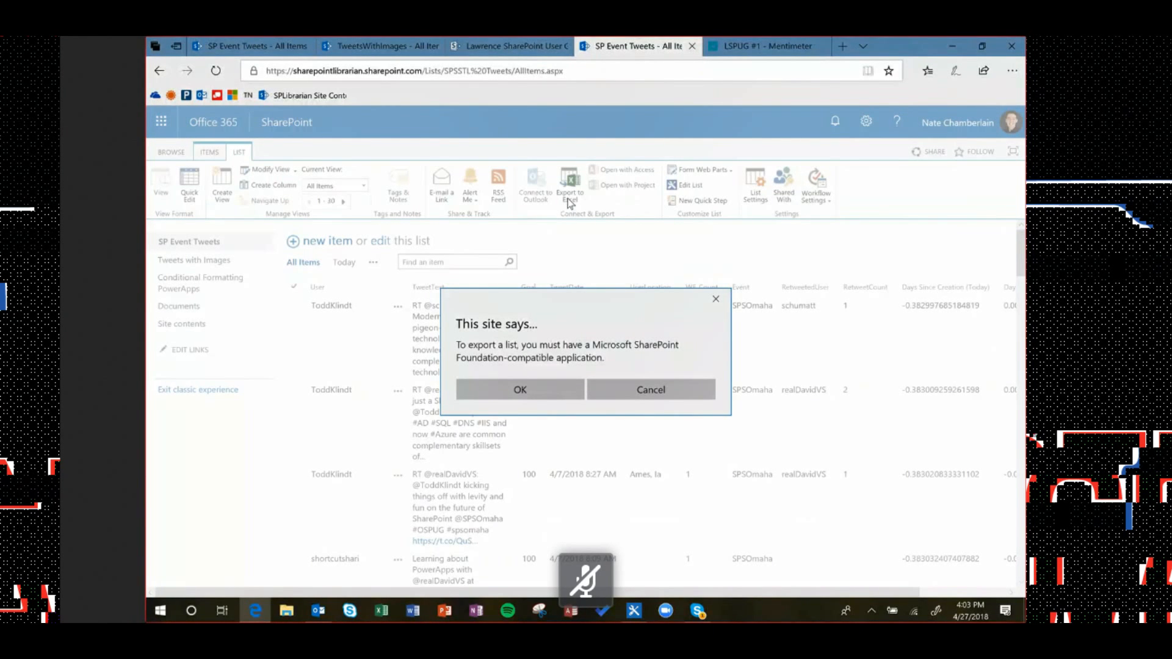
left_click(552, 388)
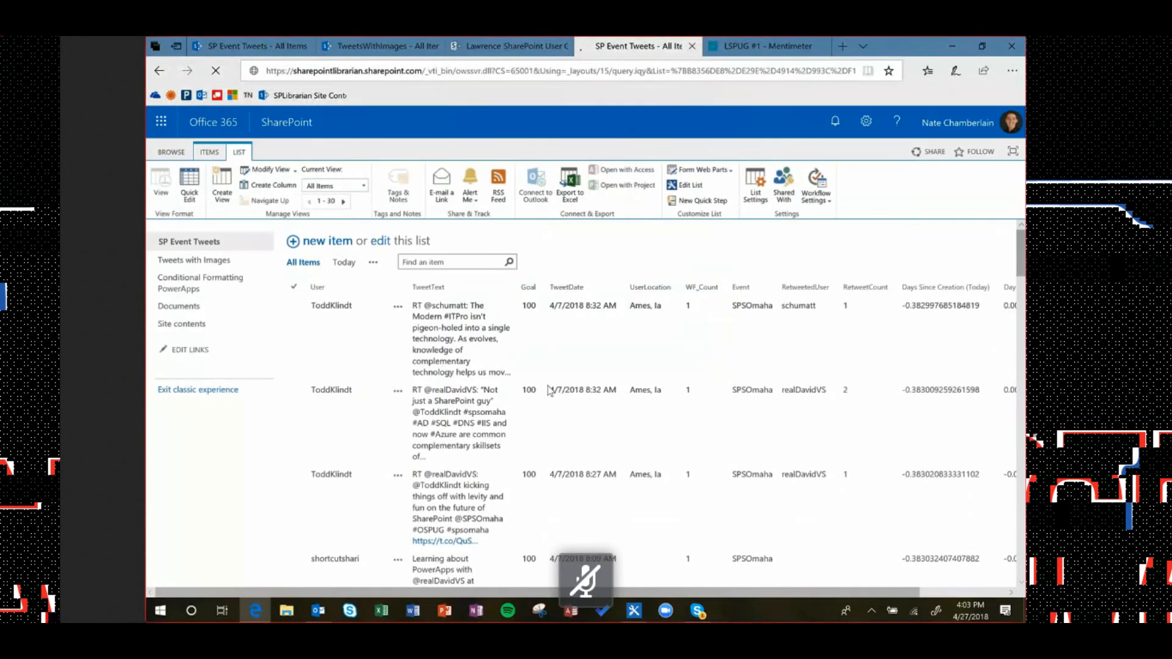
left_click(636, 579)
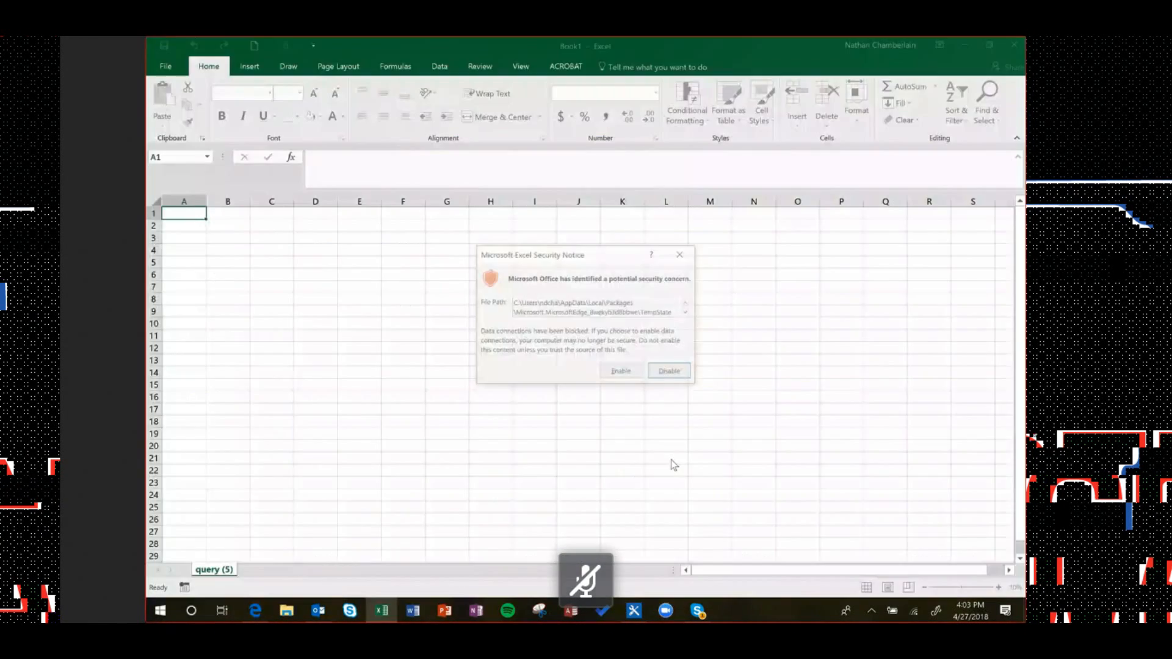
Enable the data connection, scroll the table to columns I–M, and switch back to the browser
left_click(626, 369)
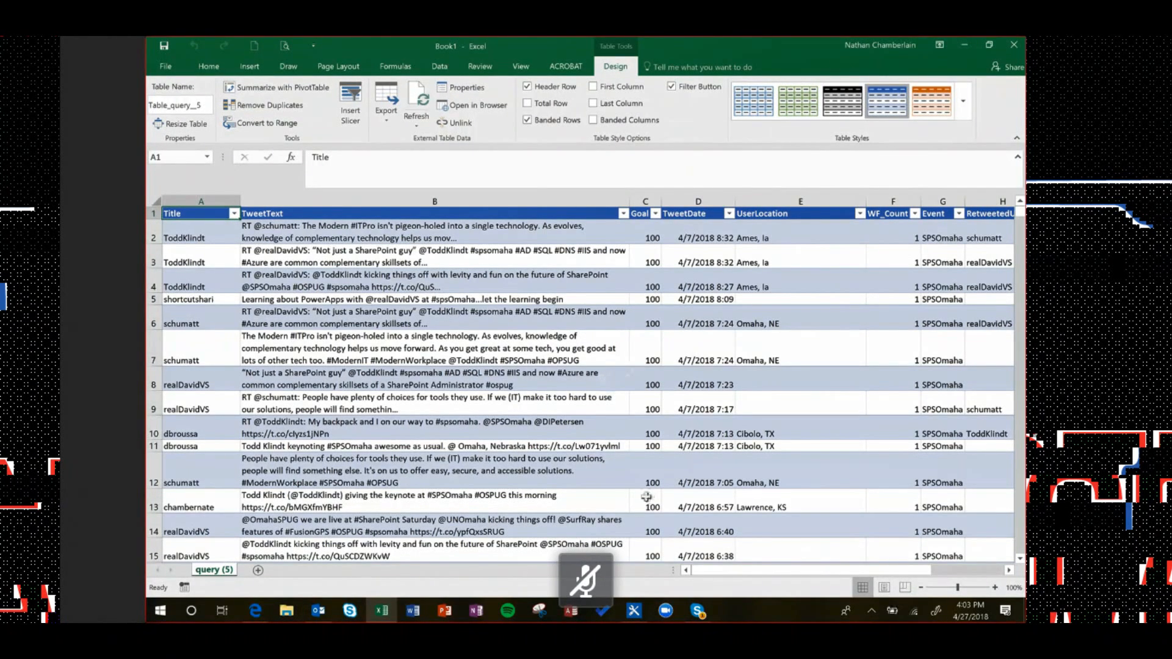
scroll(879, 339, "right", 3)
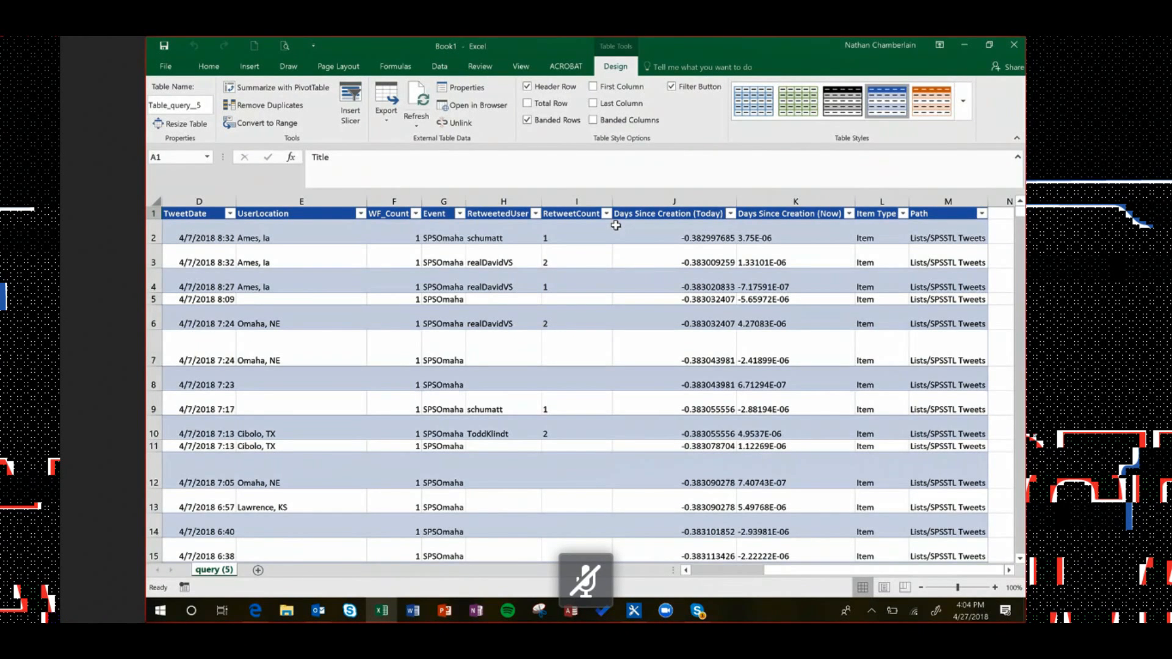
key("alt+Tab")
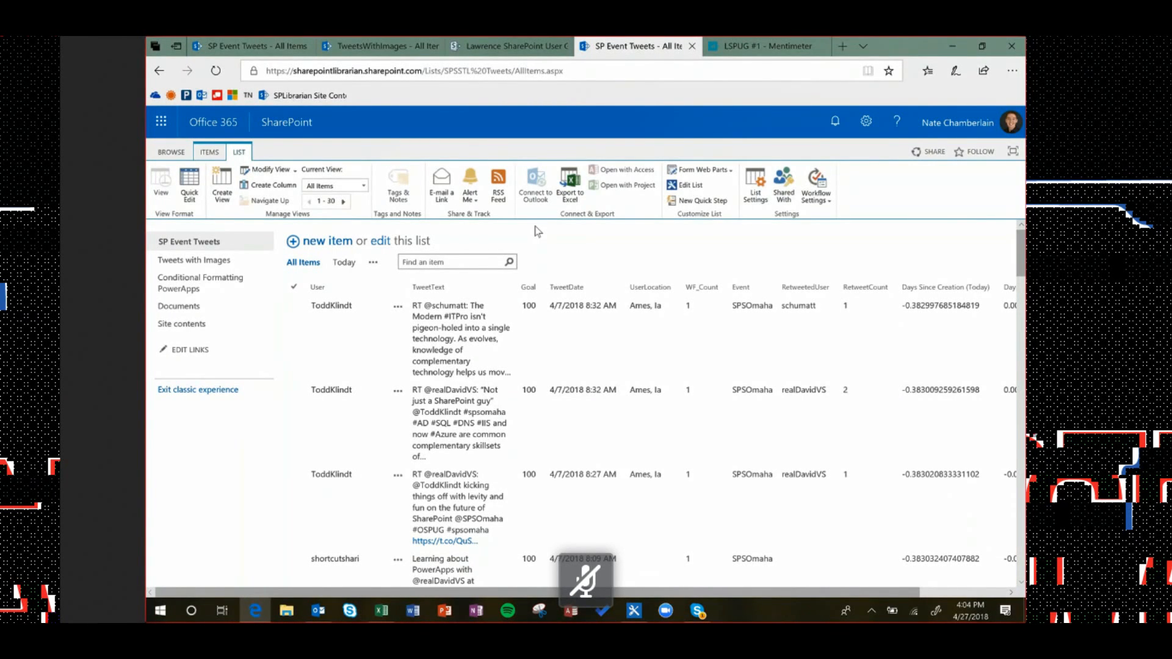
Find the Import Spreadsheet app by searching 'import' under Add an app
left_click(865, 120)
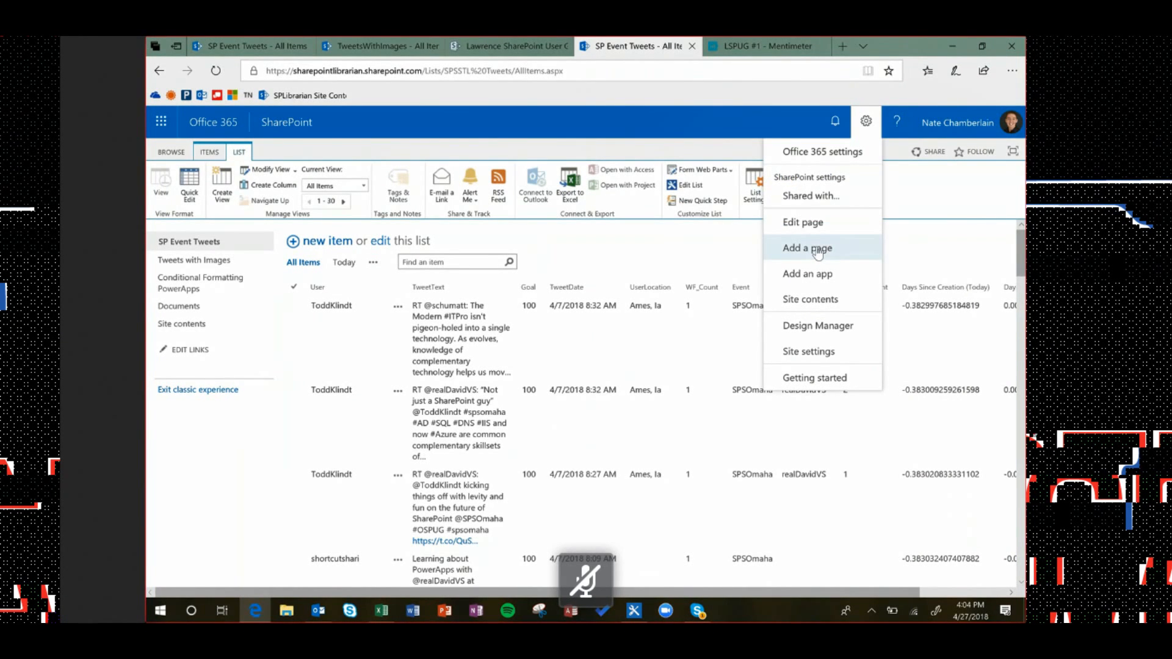
left_click(818, 273)
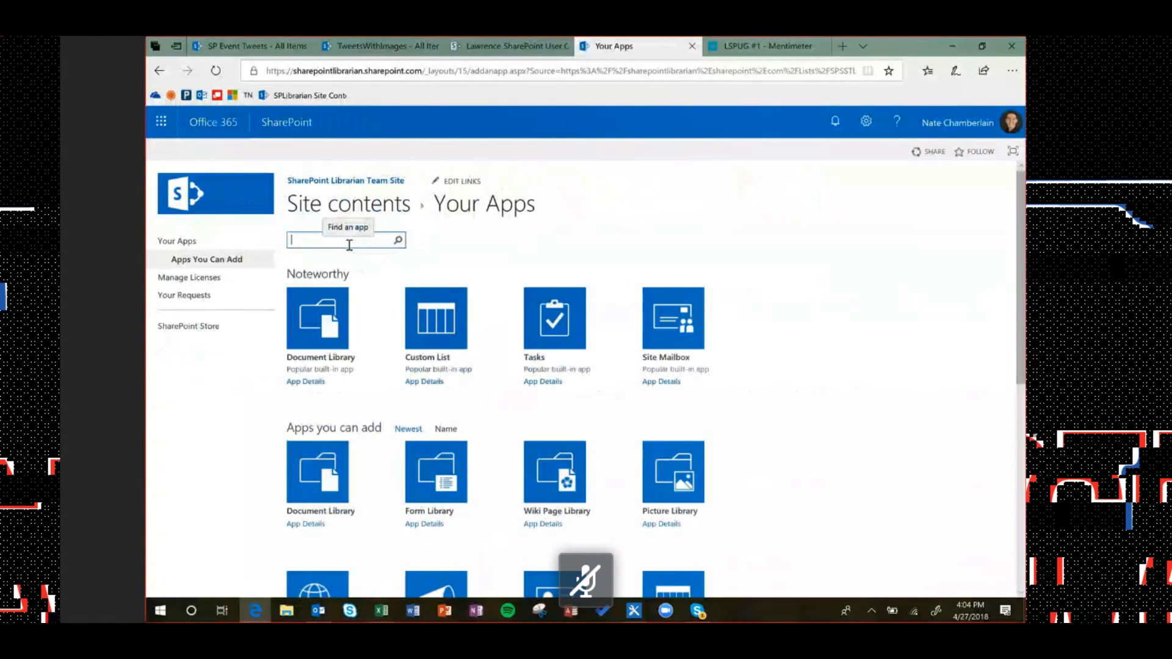
type("import")
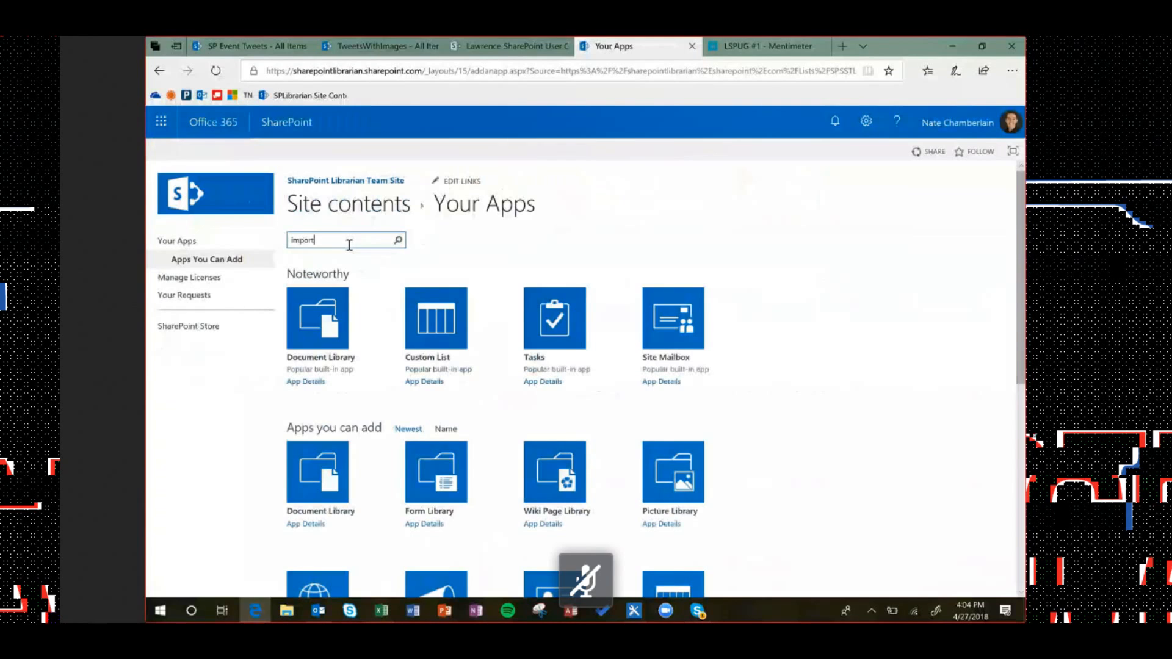
key("Return")
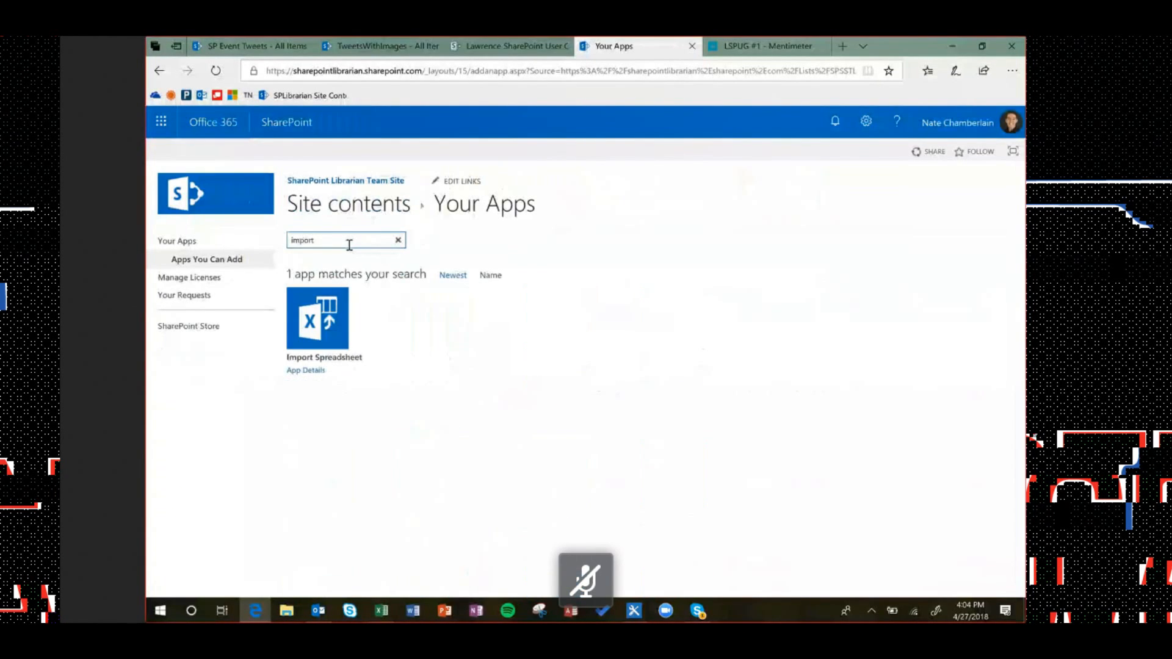
left_click(310, 330)
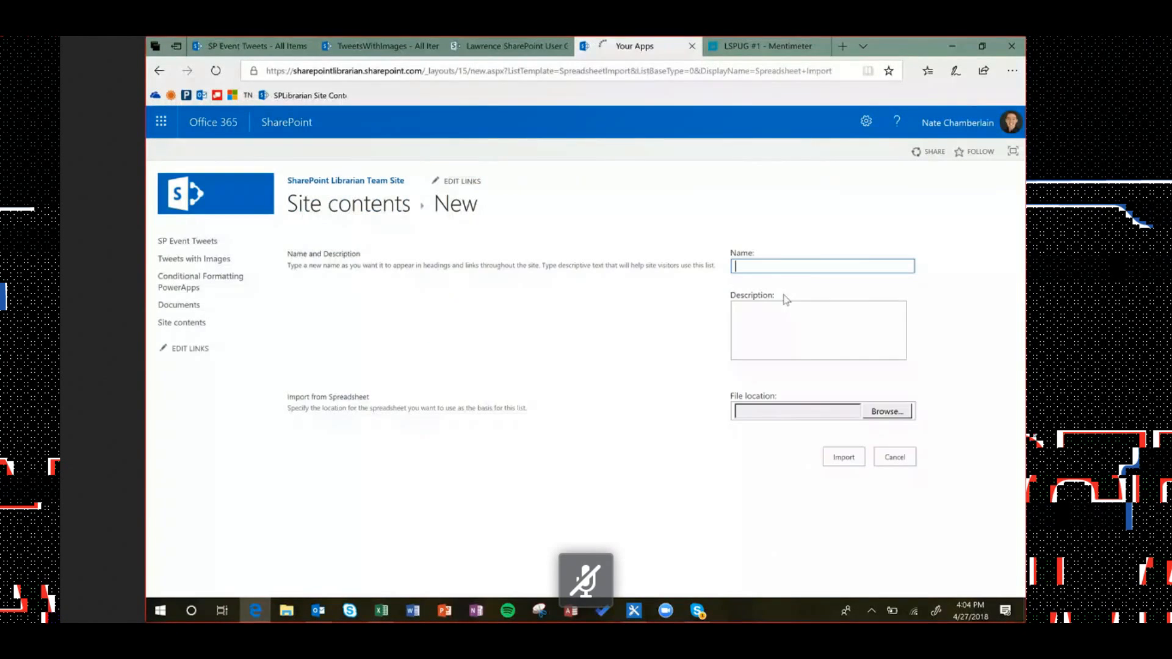
Name the new list 'Tweet Duplicate', then open and cancel the file browser
left_click(807, 269)
type("Tweet")
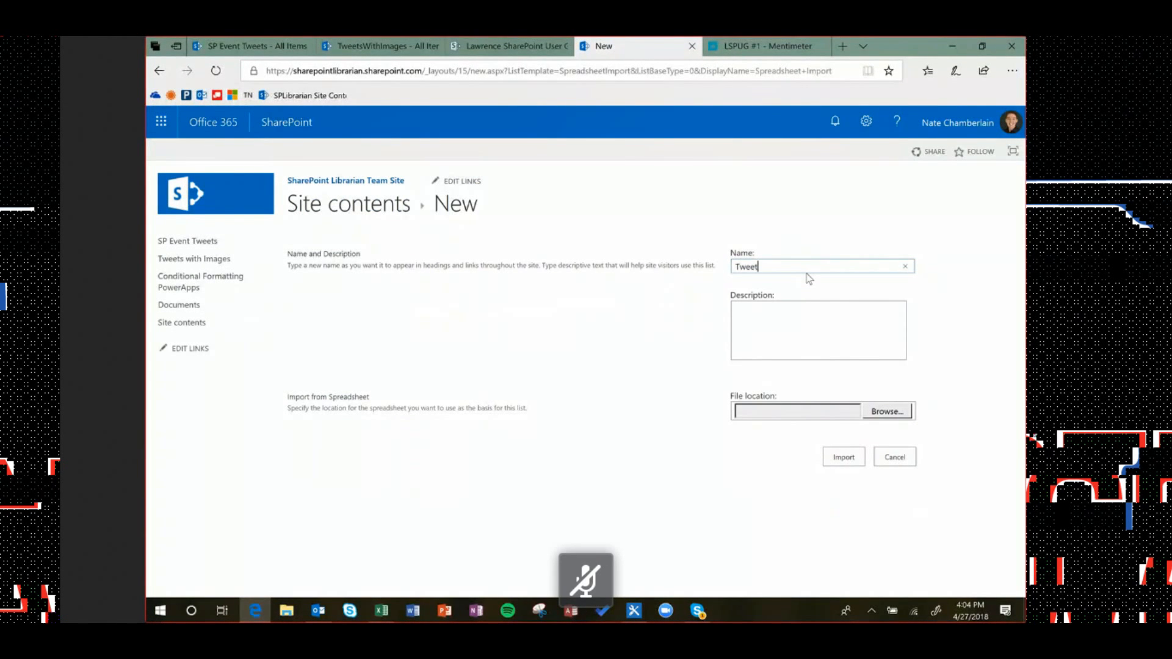
type(" Duplicate")
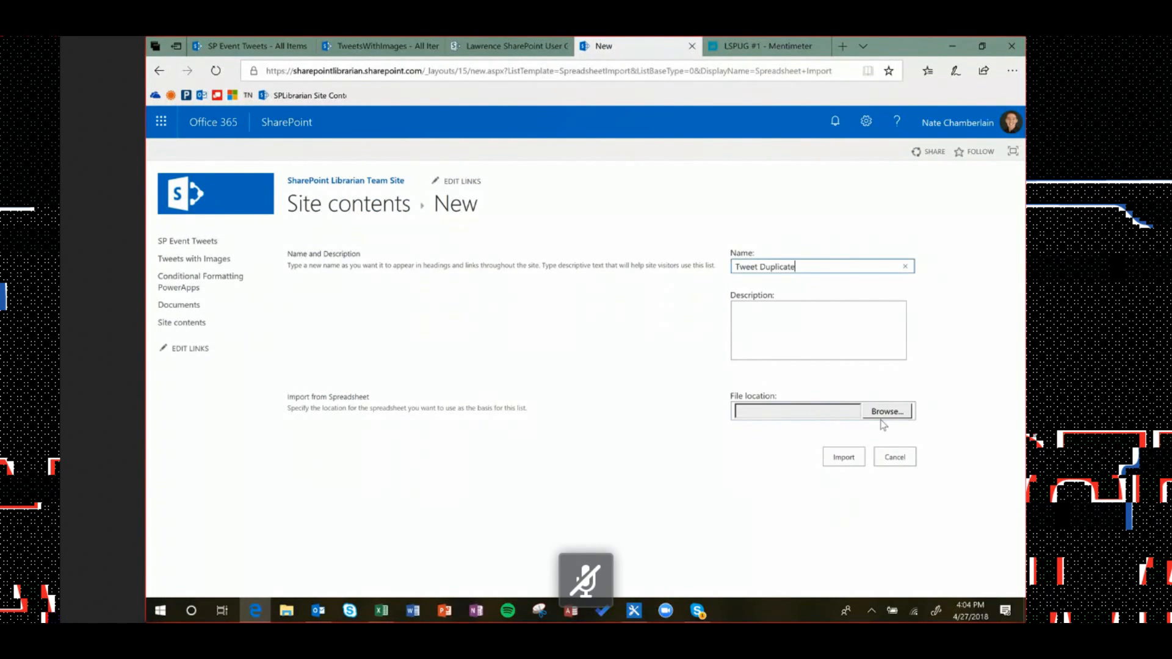
left_click(907, 414)
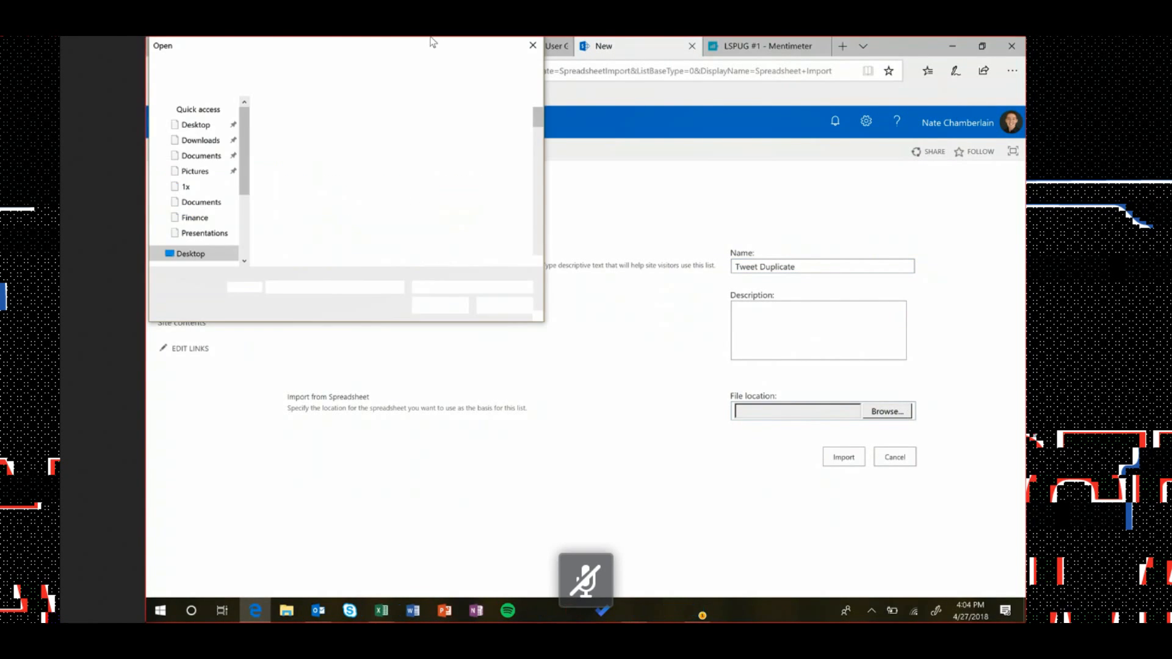
left_click(505, 306)
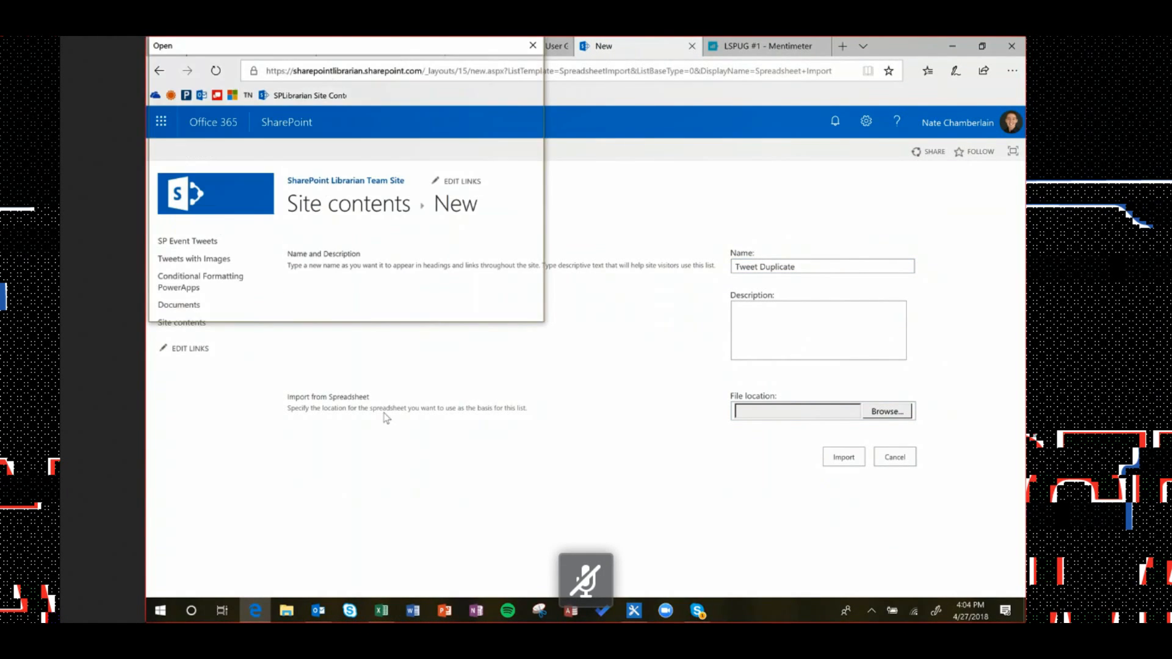
Save the exported tweet workbook on the Desktop under the file name 'Tweet Duplicate'
left_click(382, 610)
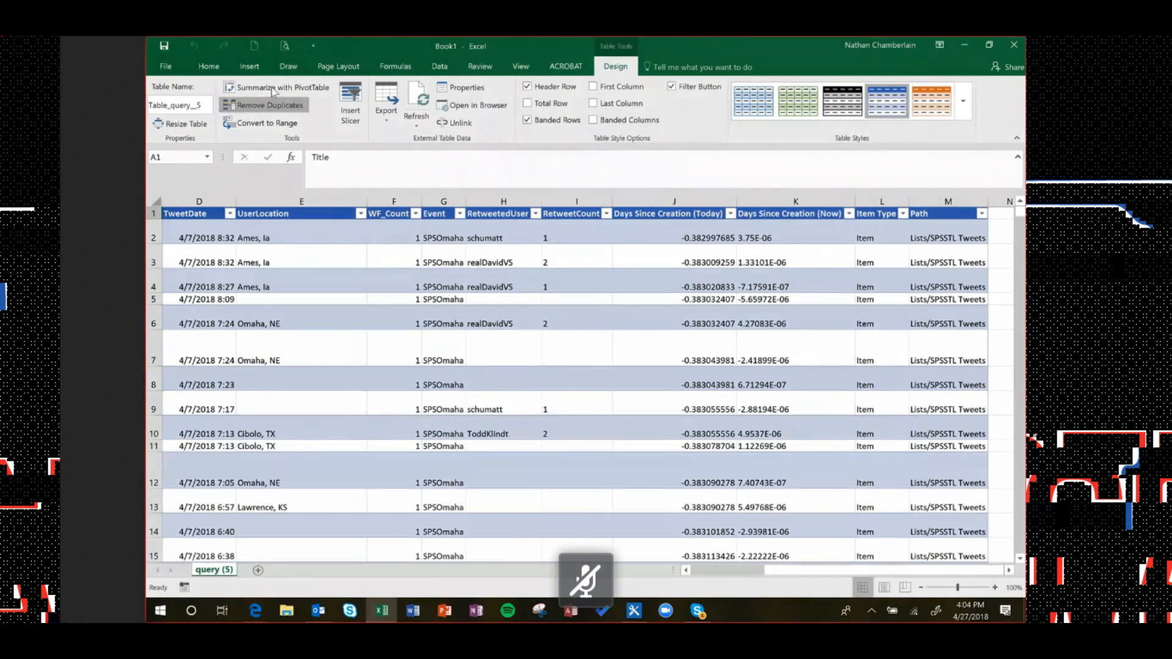
left_click(162, 63)
left_click(179, 194)
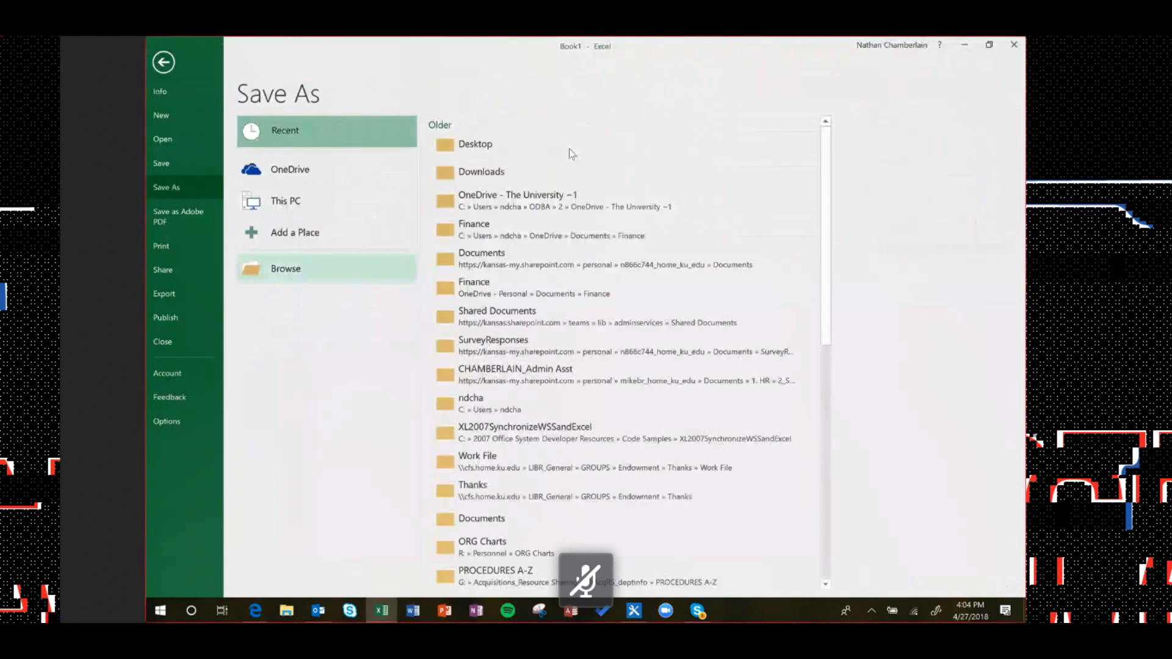
left_click(293, 269)
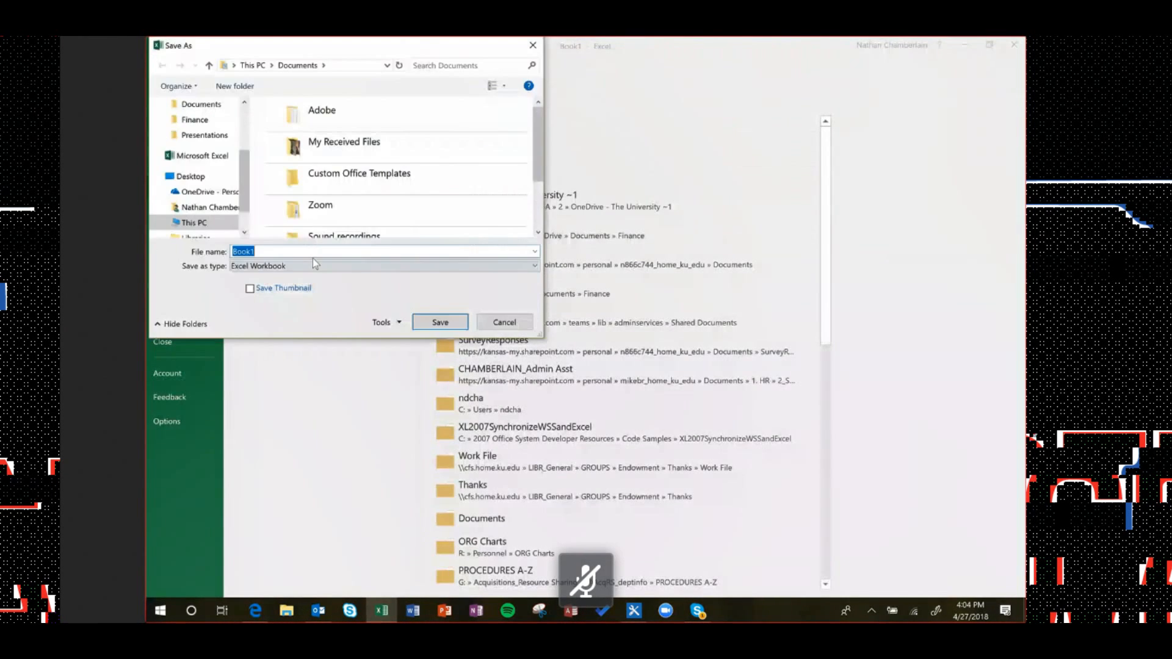
type("Tweet Duplicat")
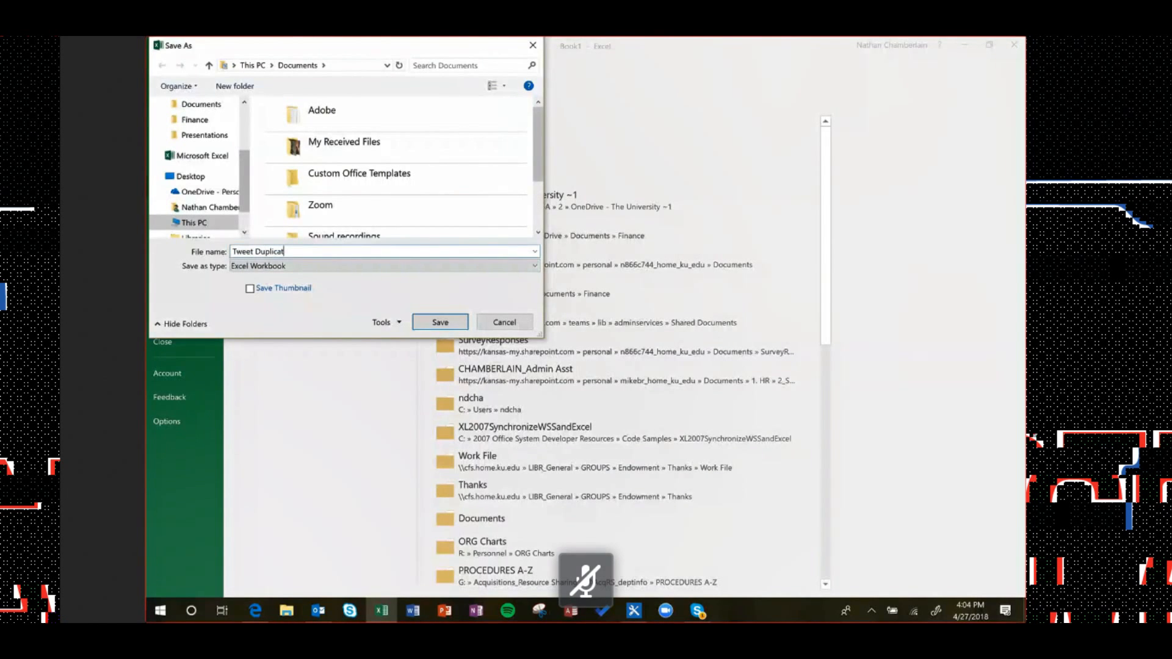
type("e")
left_click(192, 176)
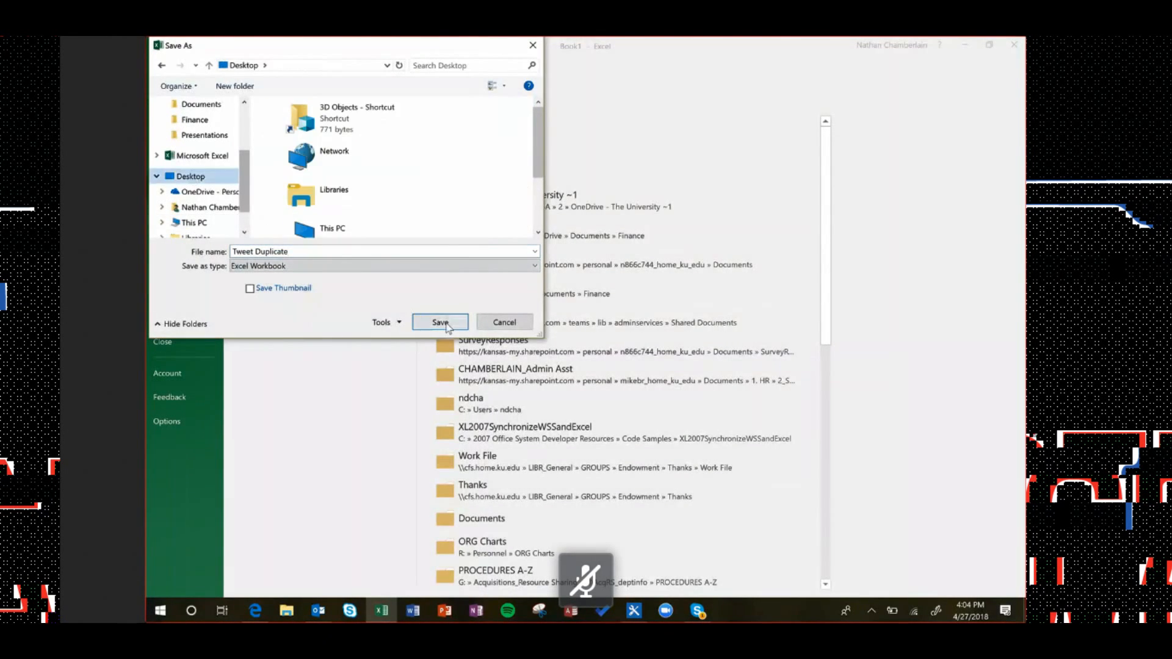
left_click(440, 322)
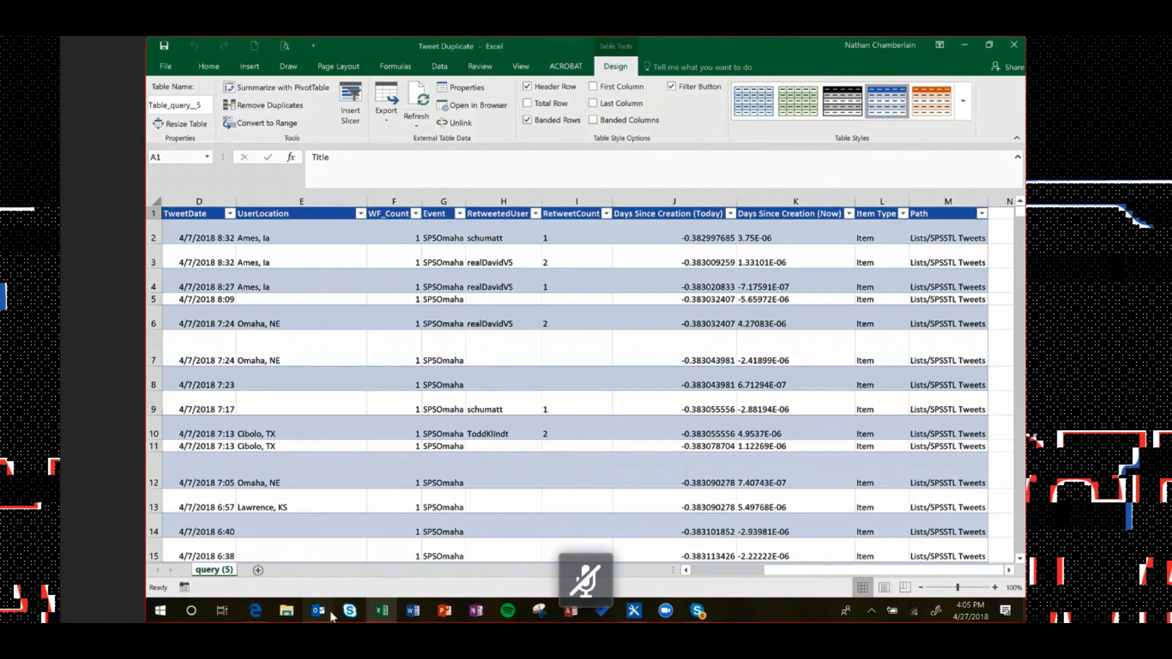
Set the Desktop Tweet Duplicate workbook as the source, try importing, and dismiss the ActiveX alert
left_click(256, 610)
left_click(347, 118)
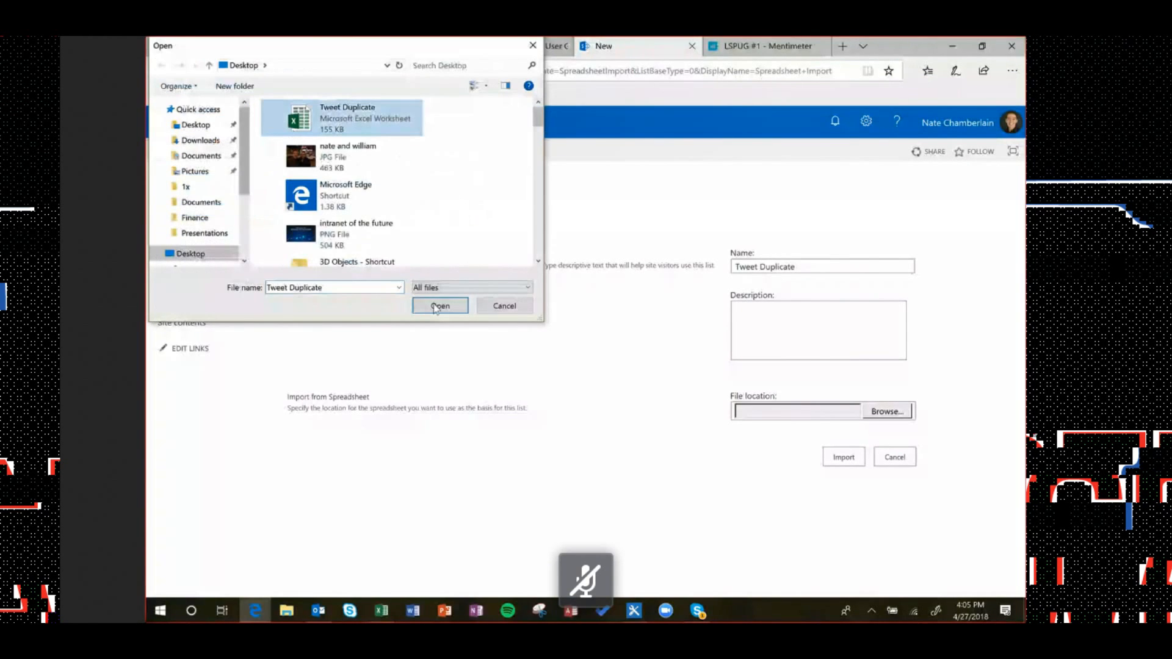
left_click(439, 306)
left_click(844, 458)
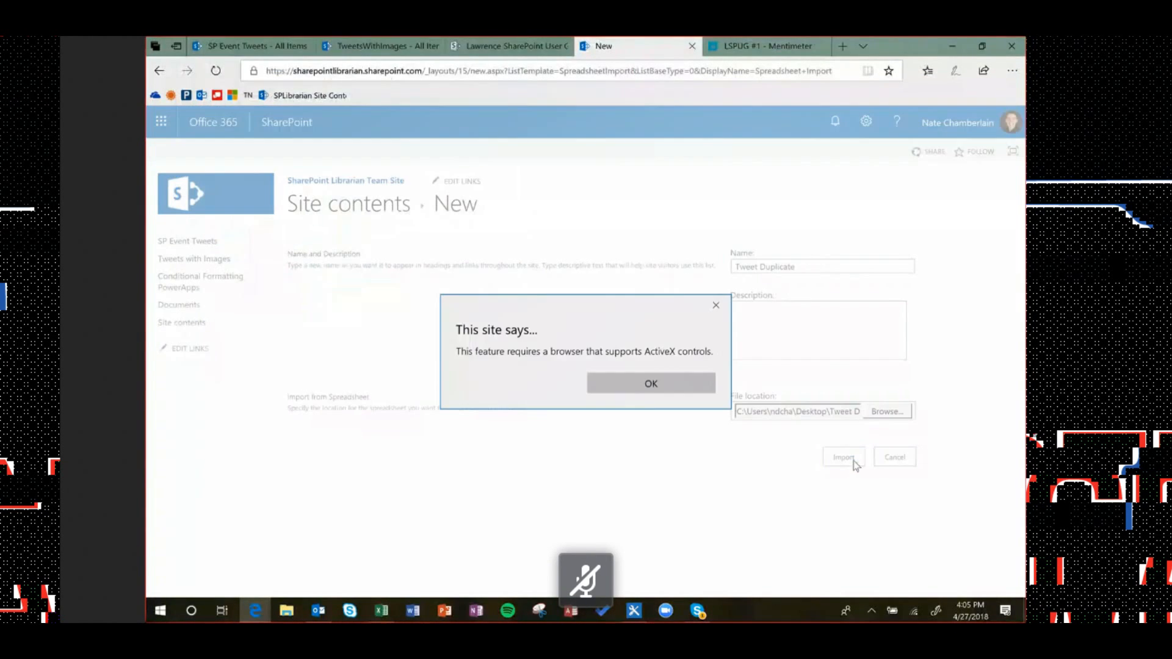
left_click(649, 382)
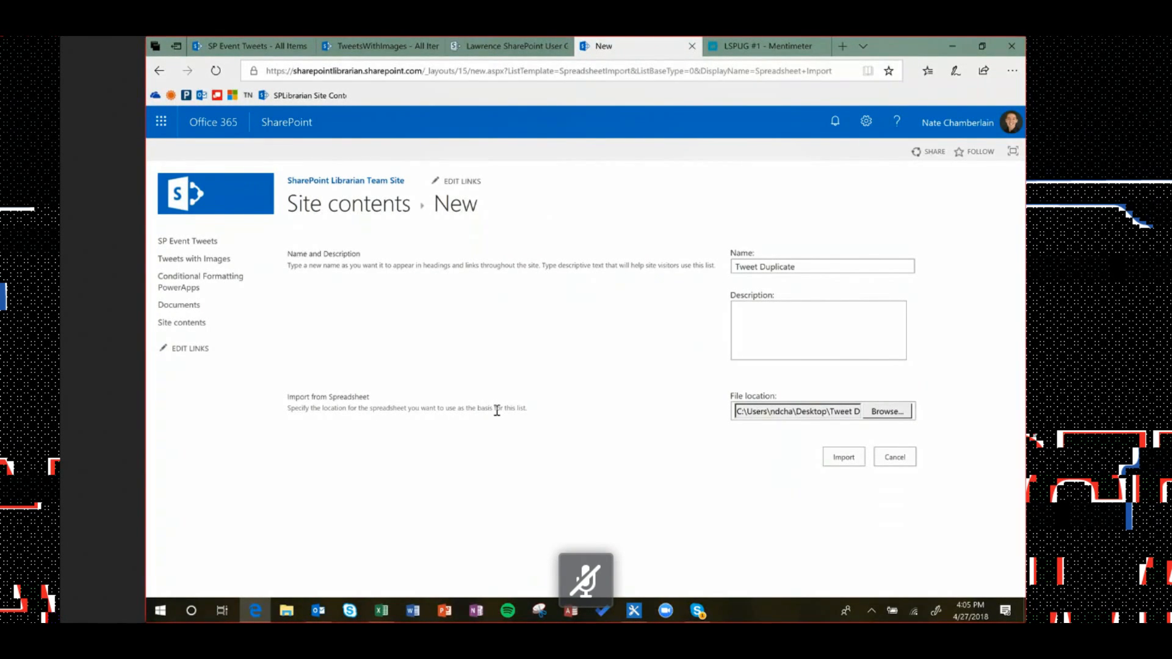
Launch Internet Explorer from the Start search and maximize its window
key("super")
type("internet")
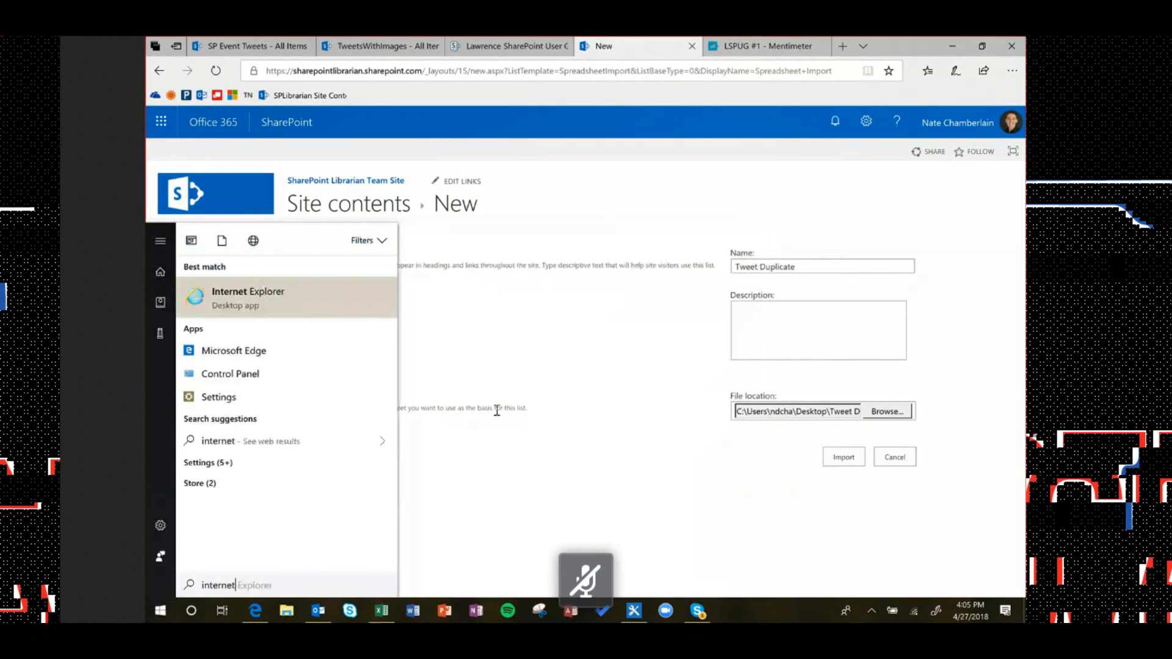
key("Return")
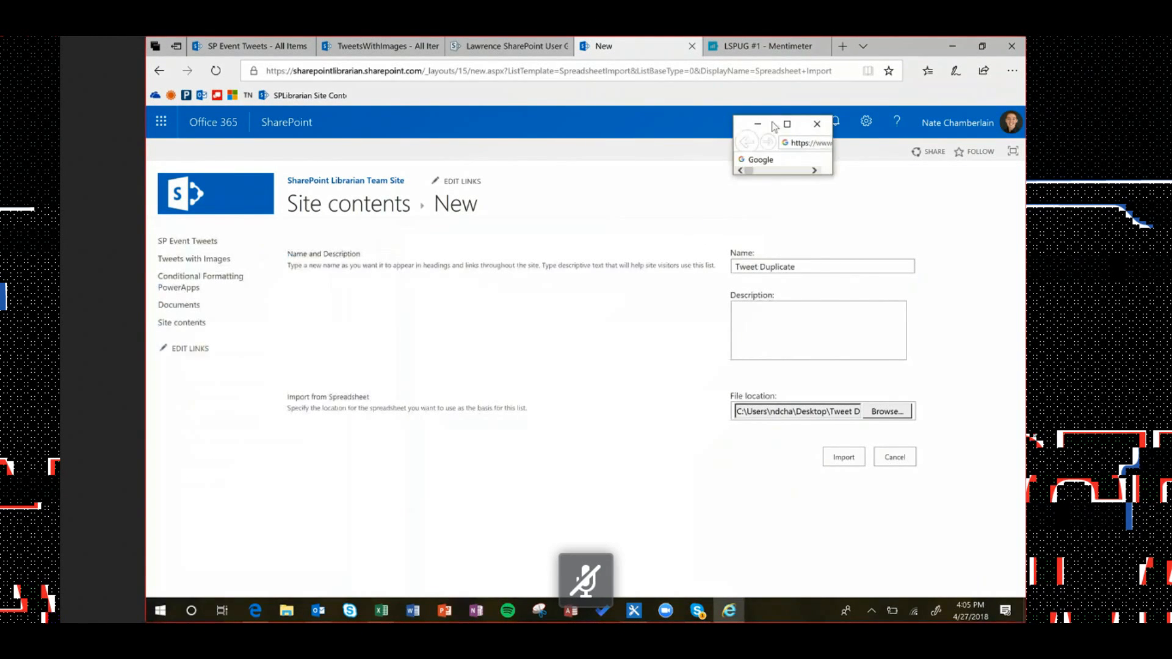
double_click(749, 125)
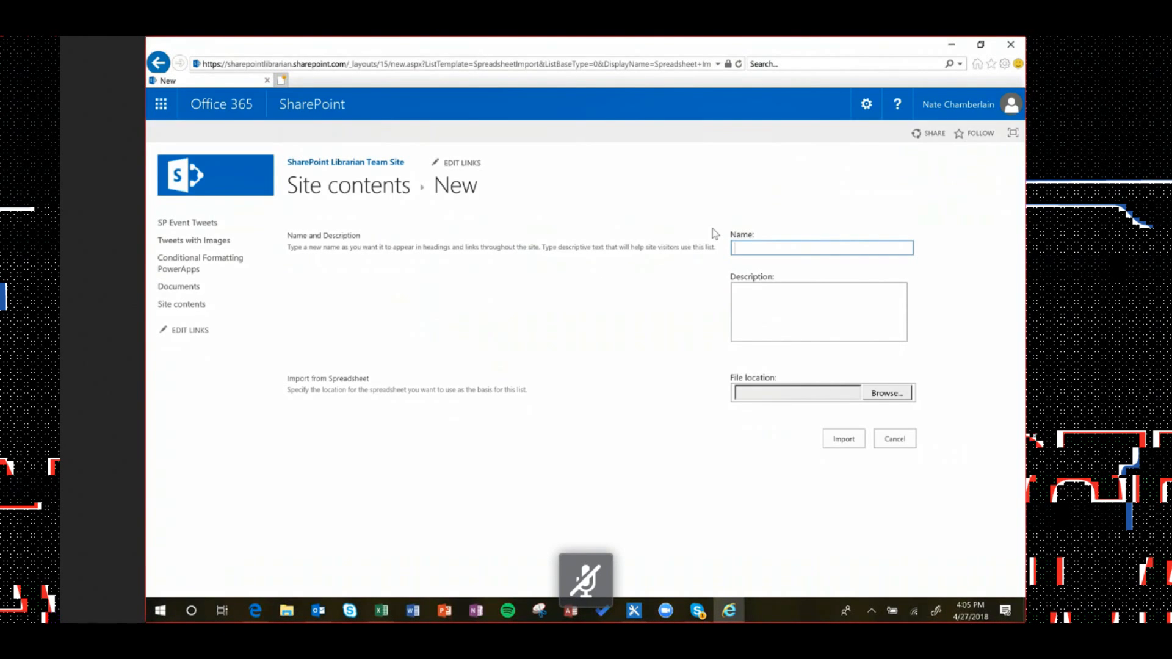
Name the list 'Tweet Duplicate', pick the Tweet Duplicate workbook, import, and dismiss the invalid-spreadsheet error
type("Tweet Duplica")
key("BackSpace")
key("BackSpace")
key("BackSpace")
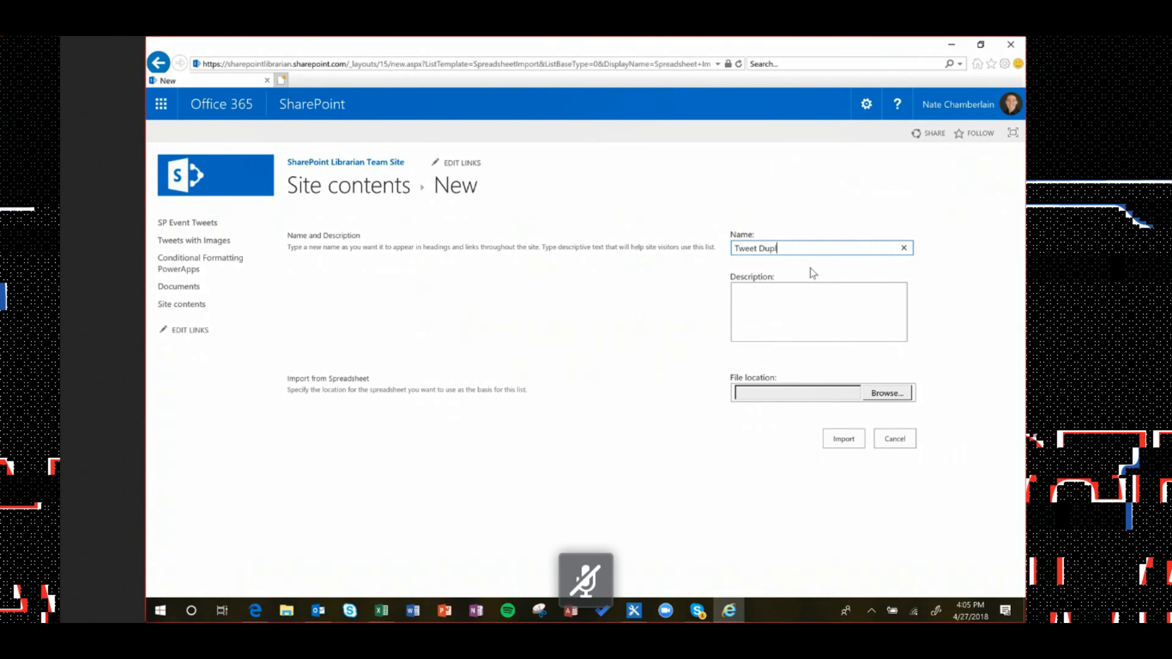
type("icate")
left_click(887, 392)
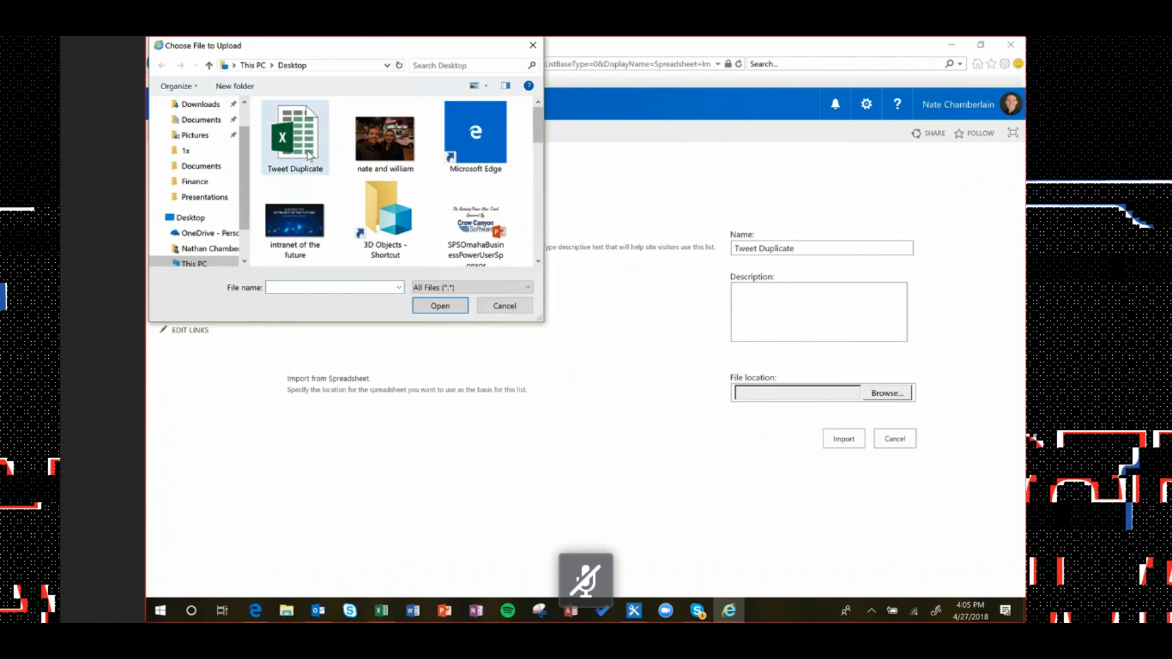
double_click(308, 155)
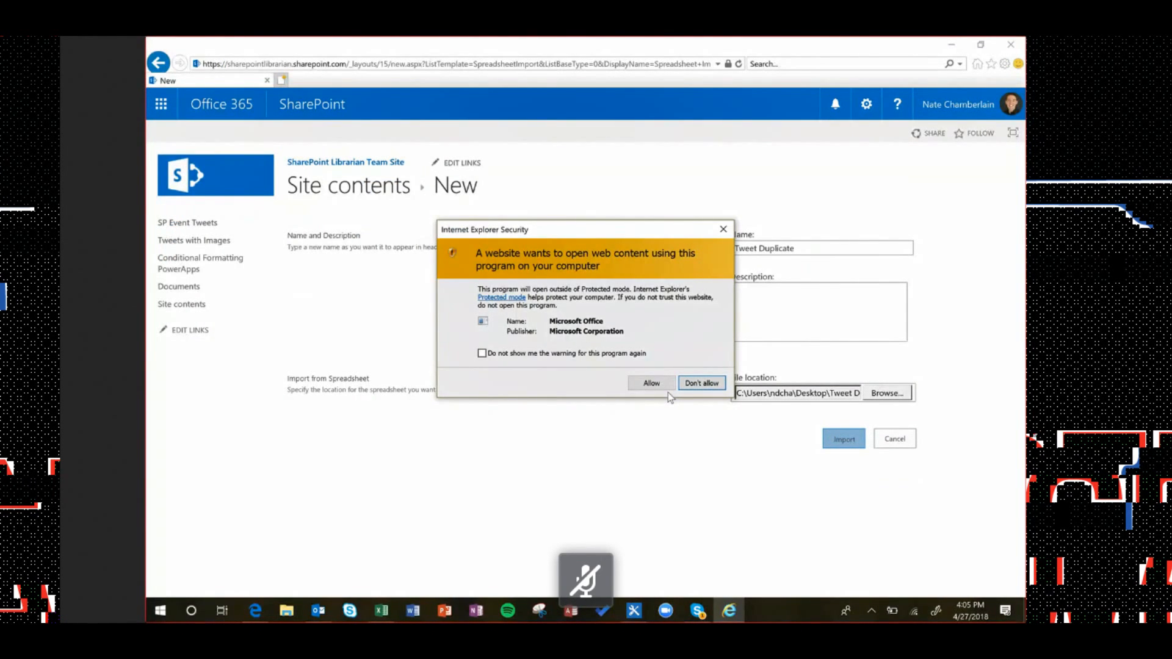
left_click(641, 385)
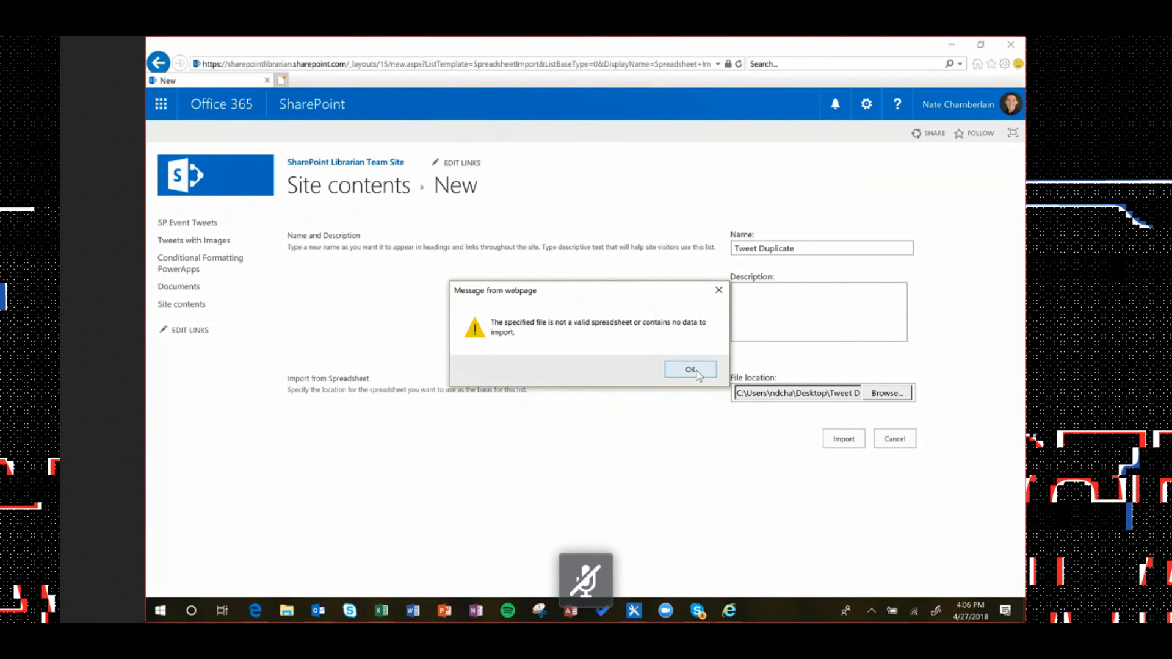
left_click(690, 371)
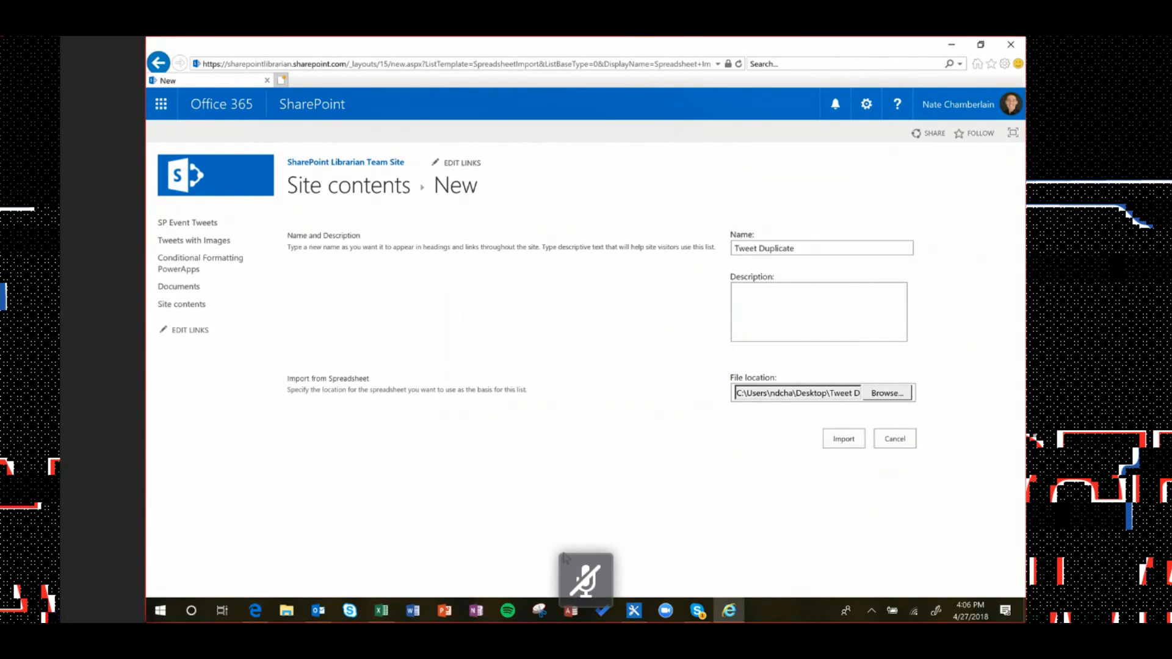
Check the workbook in Excel, then retry the import twice, allowing Office each time
left_click(391, 602)
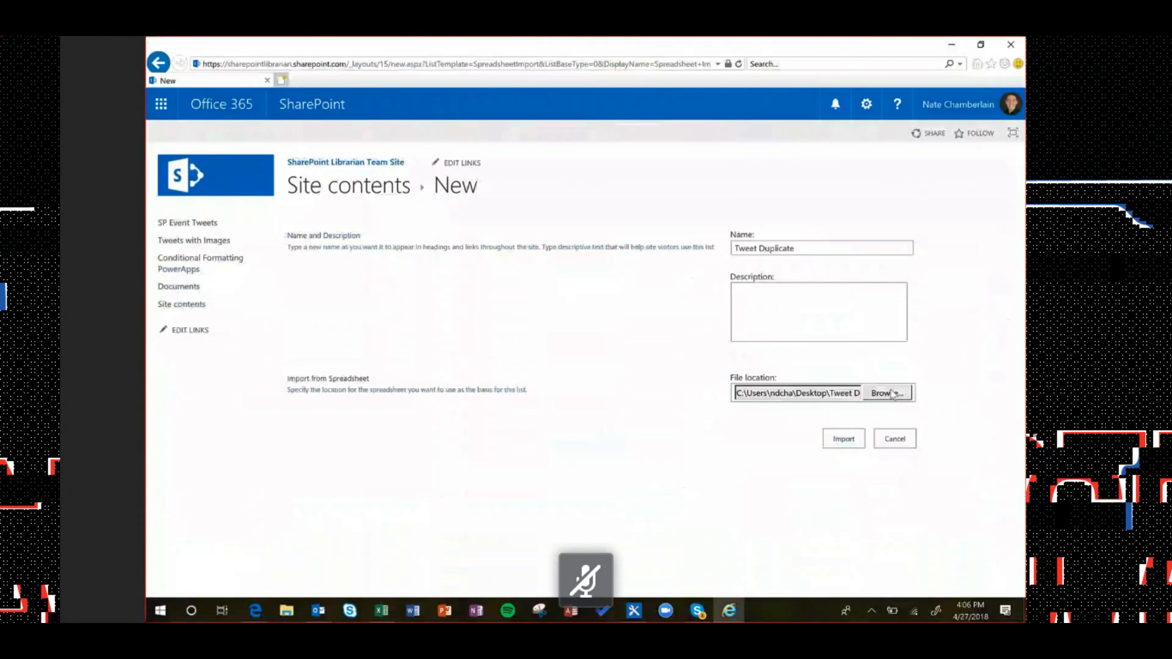
left_click(844, 439)
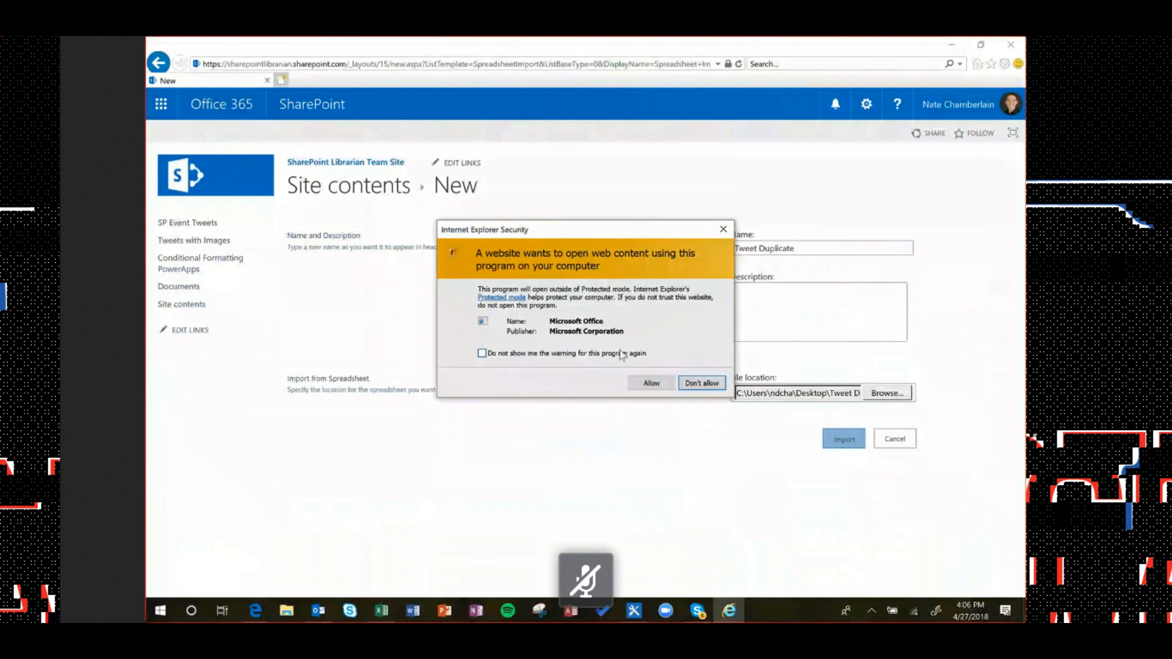
left_click(648, 382)
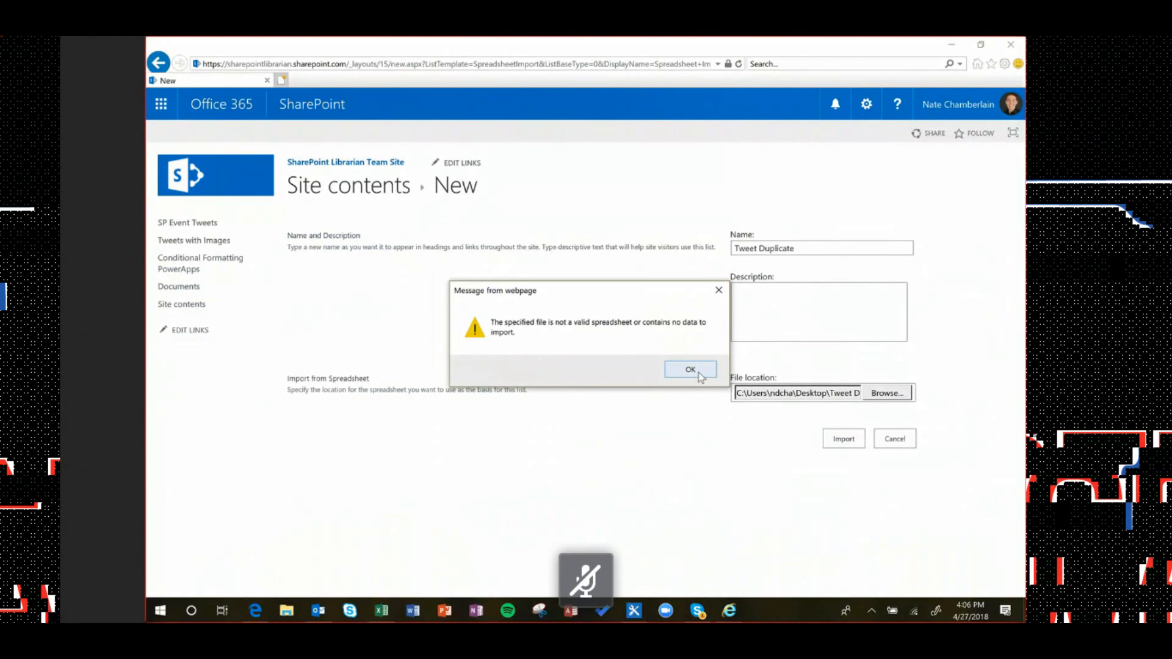
left_click(690, 370)
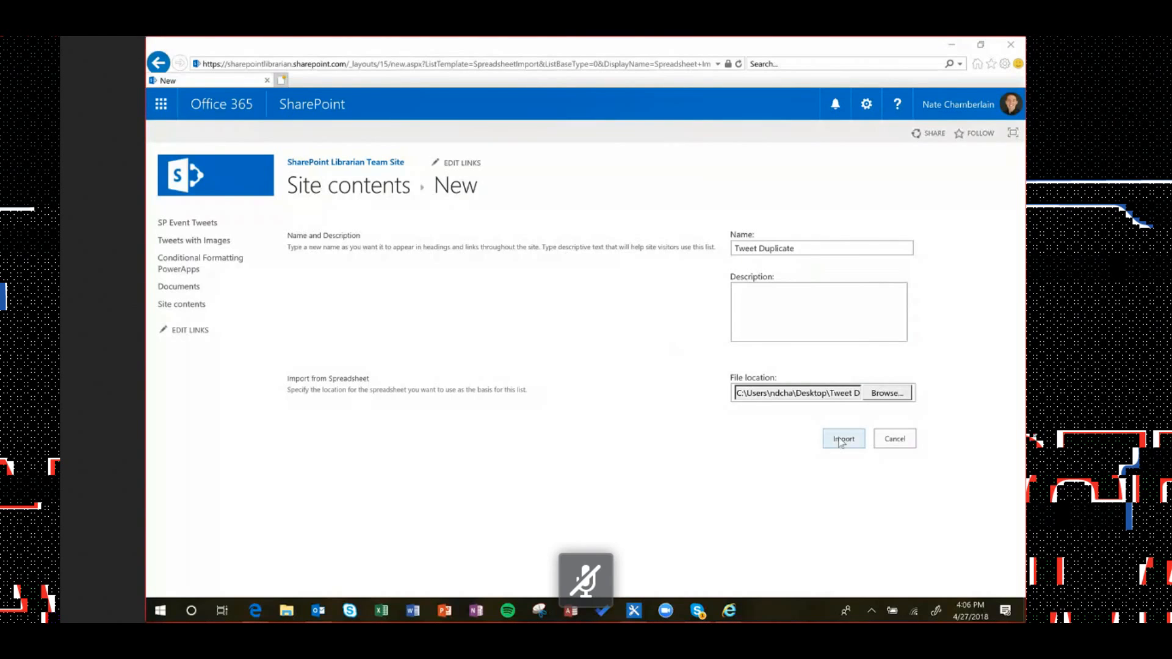
left_click(846, 446)
left_click(648, 381)
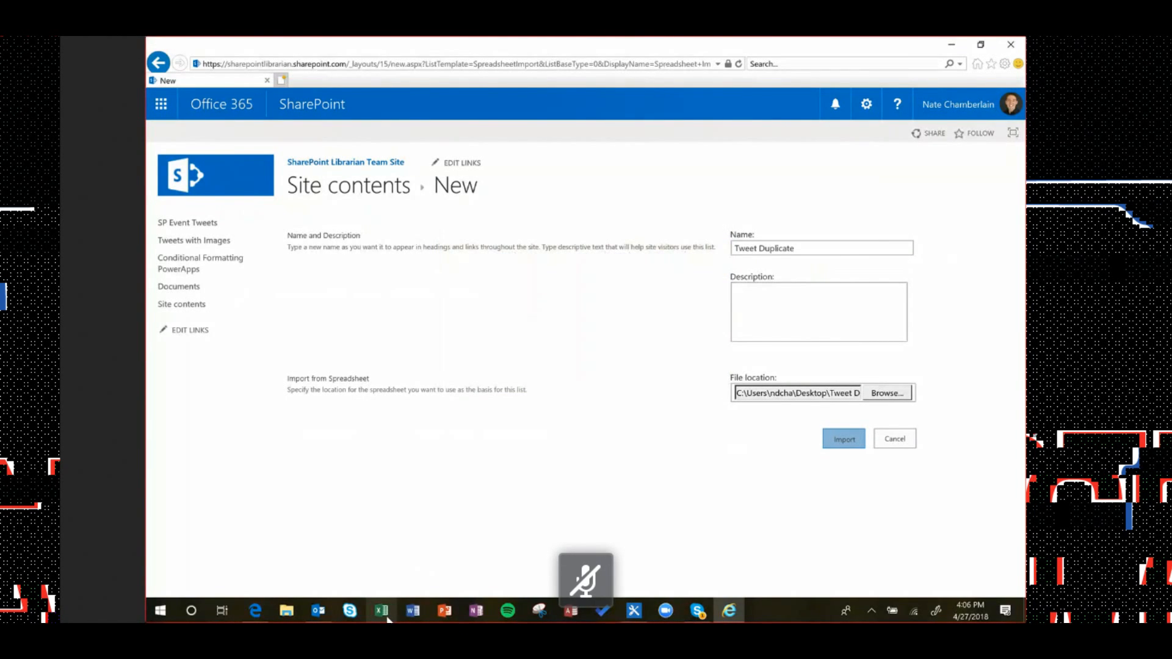
Dismiss the import warning and start a blank Excel workbook
left_click(670, 330)
left_click(383, 613)
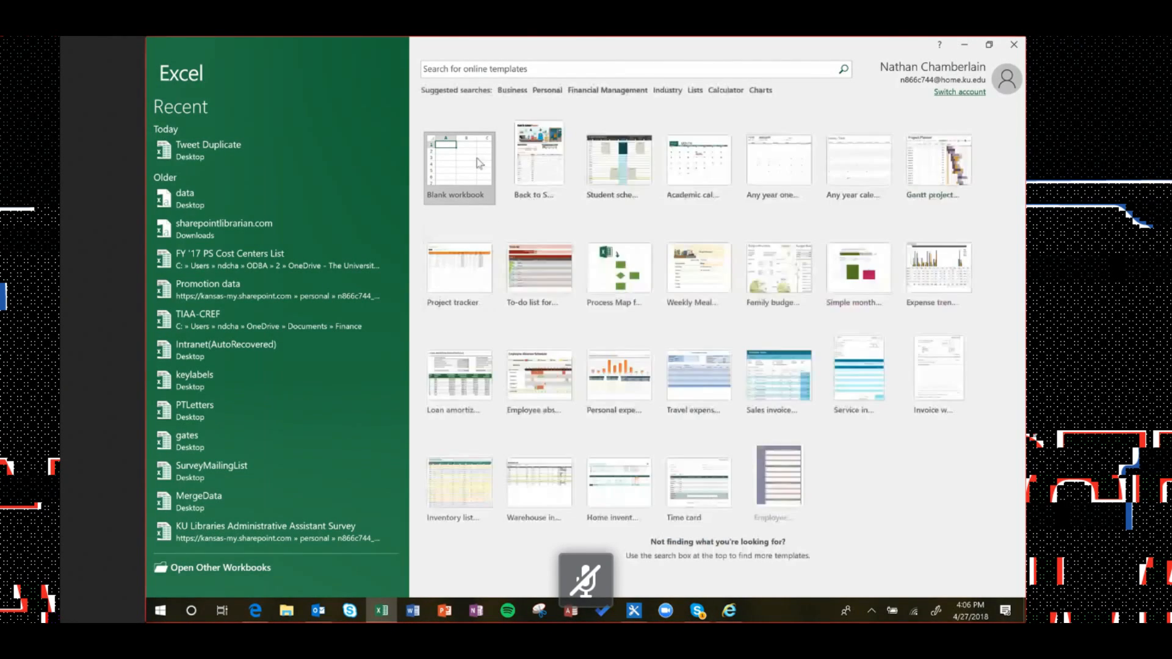
left_click(479, 162)
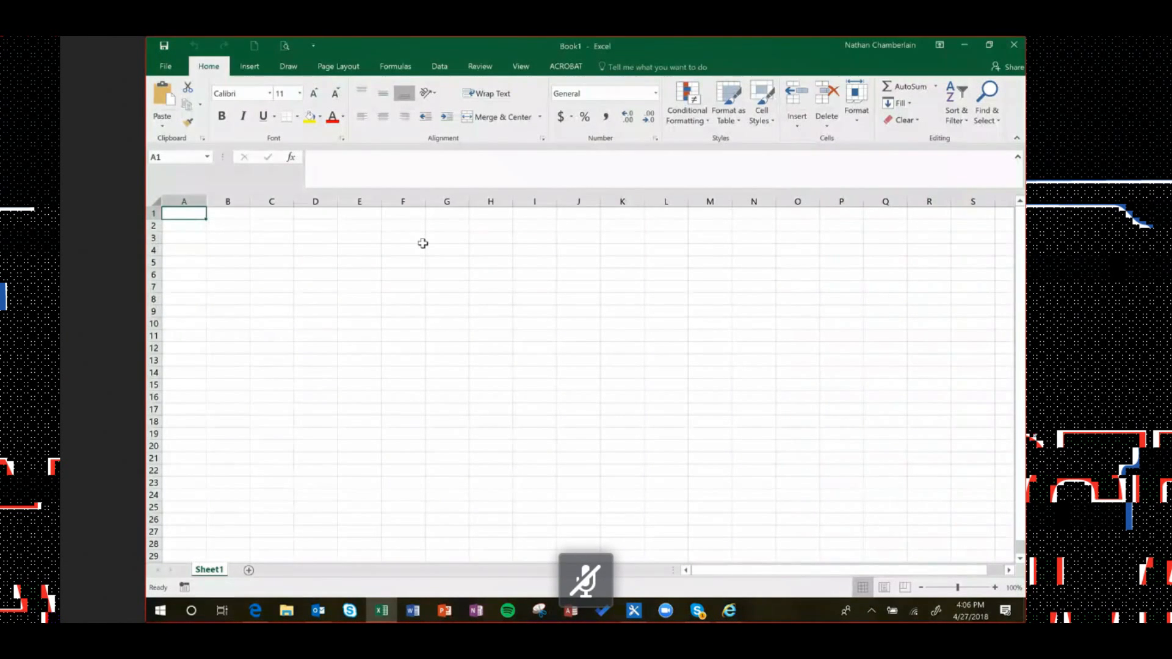
Enter headers Name and Address with one sample name-and-address row below
type("Name")
key("Tab")
type("A")
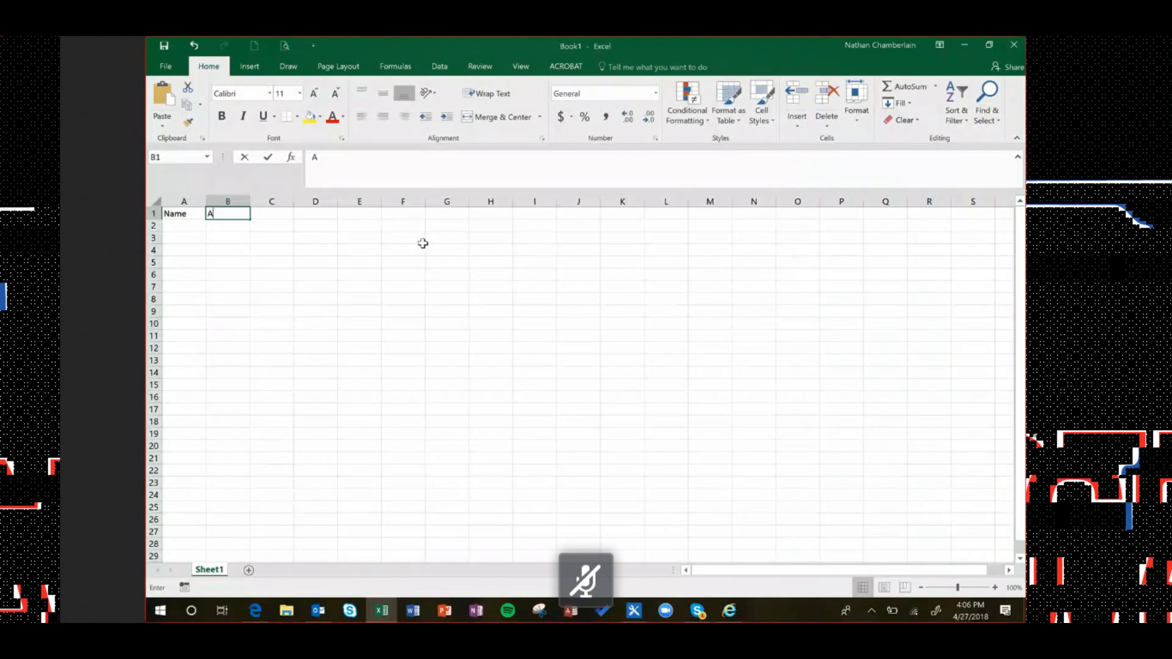
type("ddress")
key("Return")
type("Bob")
key("Tab")
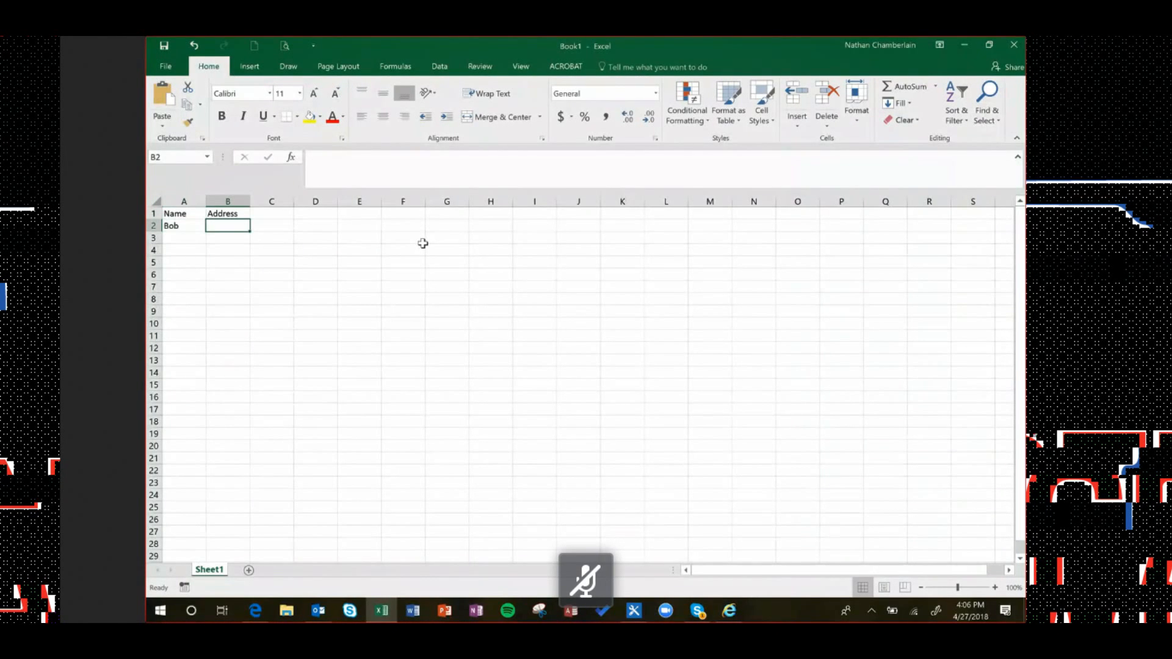
type("123 Maine")
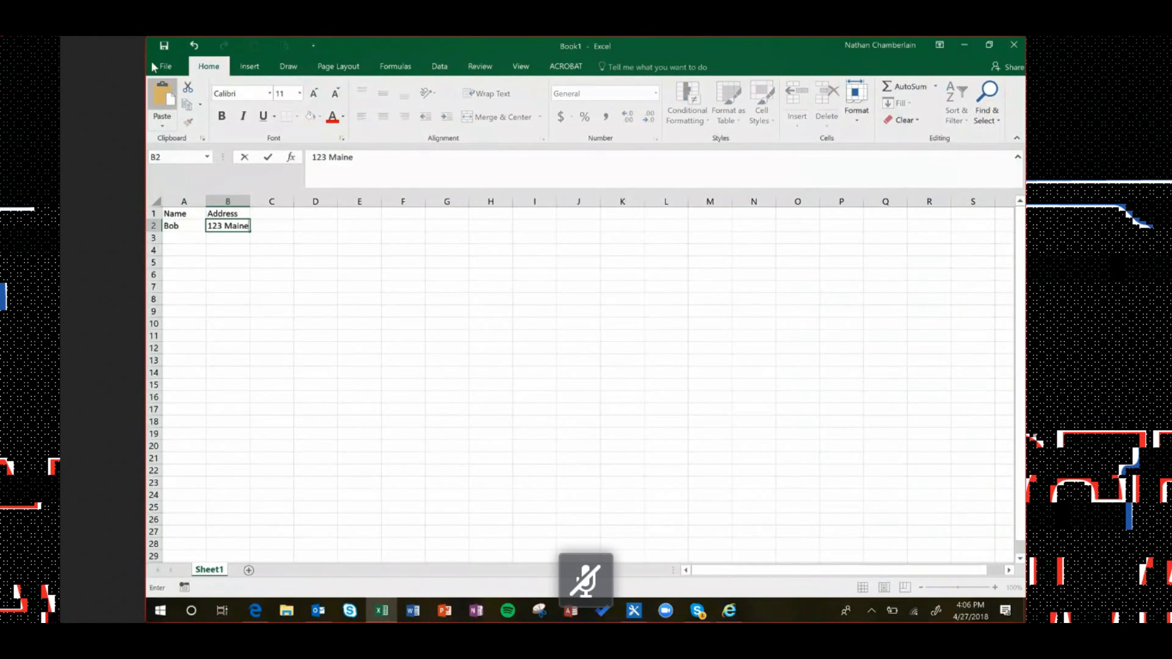
Format cells A1:B2 as a table
left_click_drag(178, 213, 230, 228)
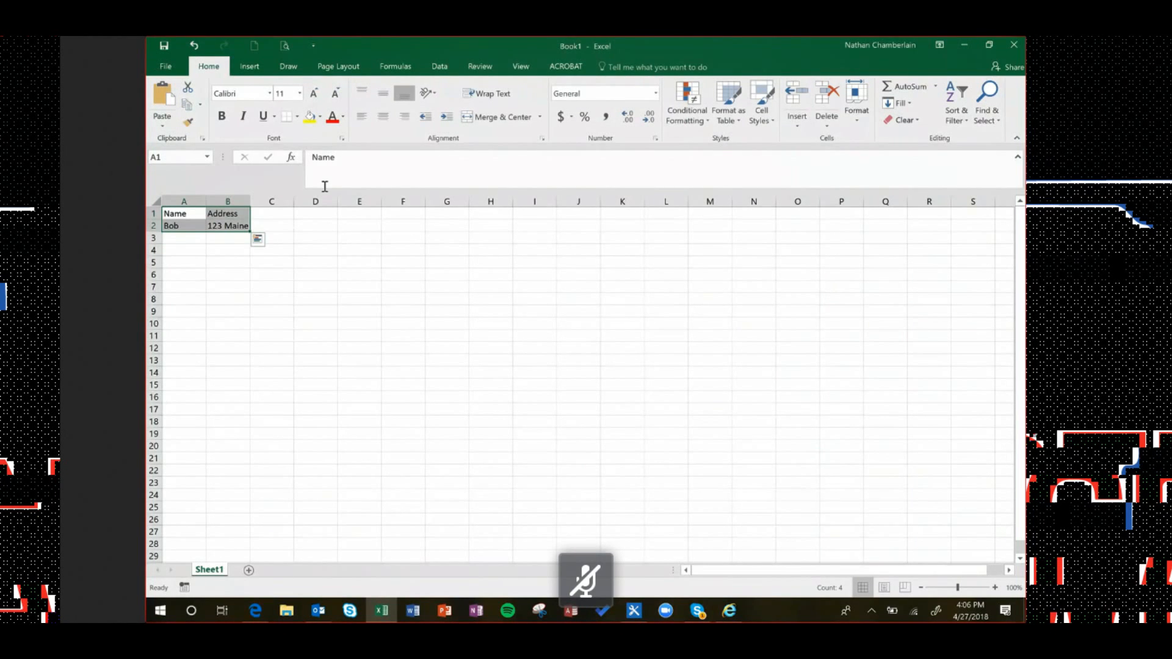
key("ctrl+t")
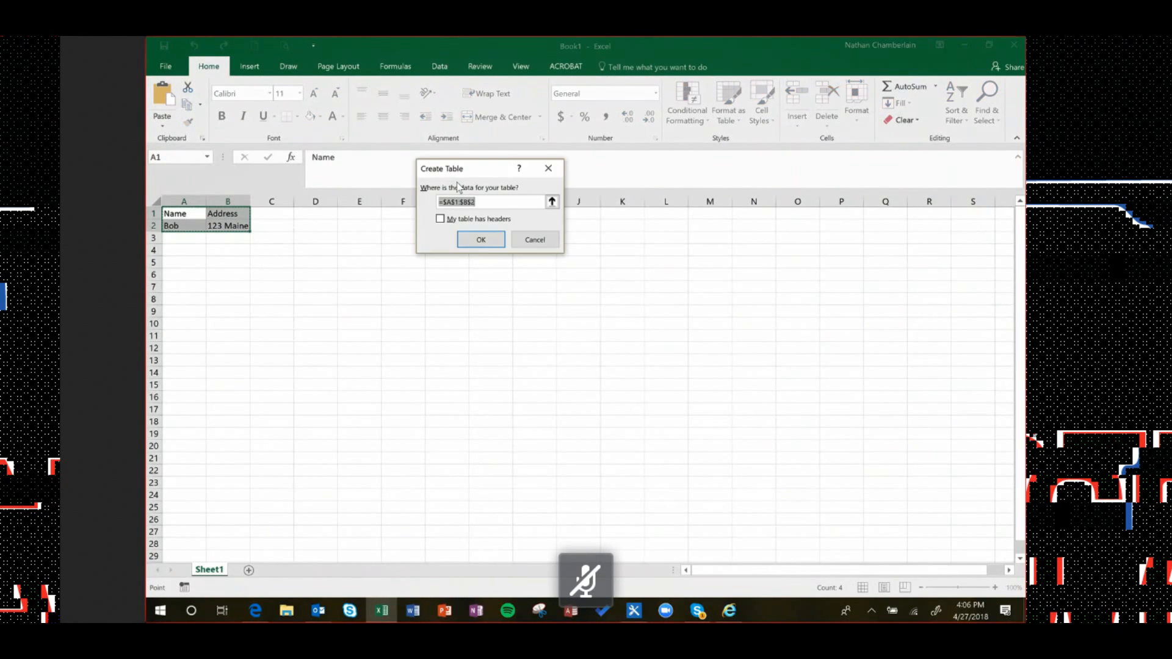
left_click(482, 240)
left_click(166, 66)
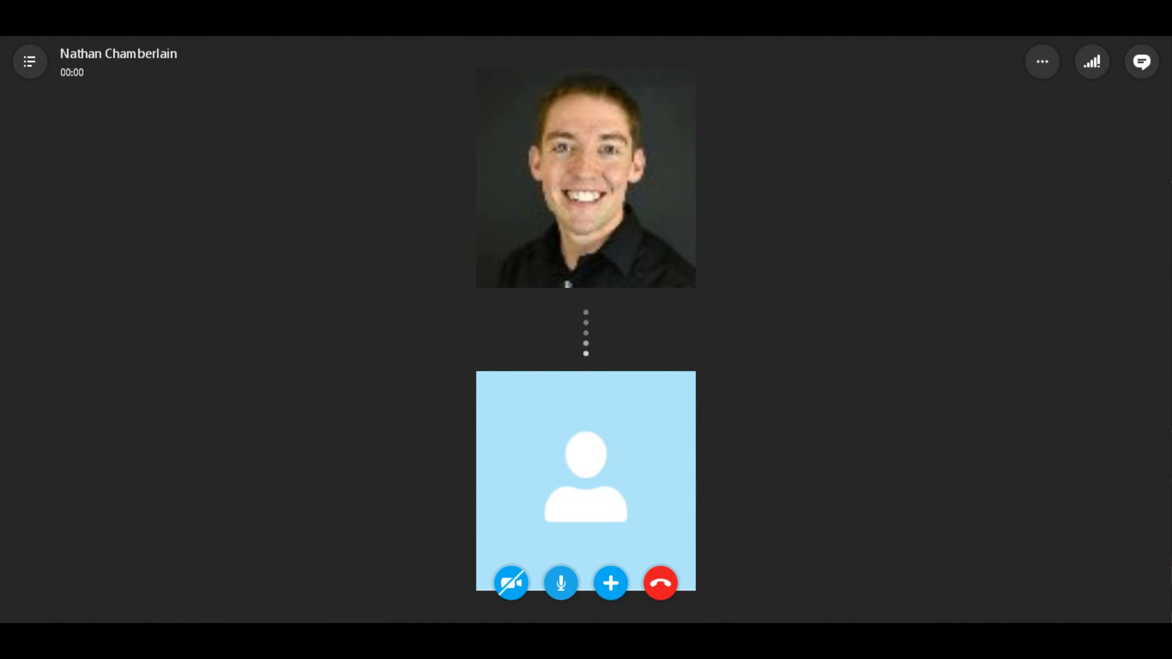
Mute the microphone in the Skype call controls
left_click(561, 583)
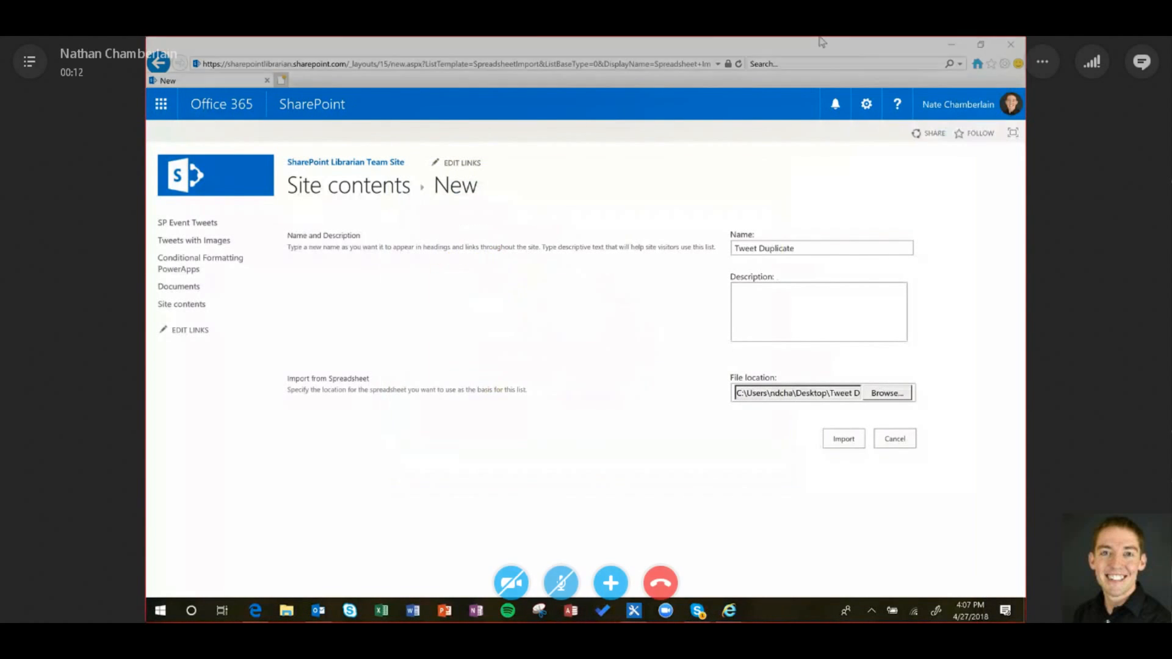
Choose TweetDuplicate as the upload file, run the import, and dismiss the invalid-spreadsheet error
left_click(850, 392)
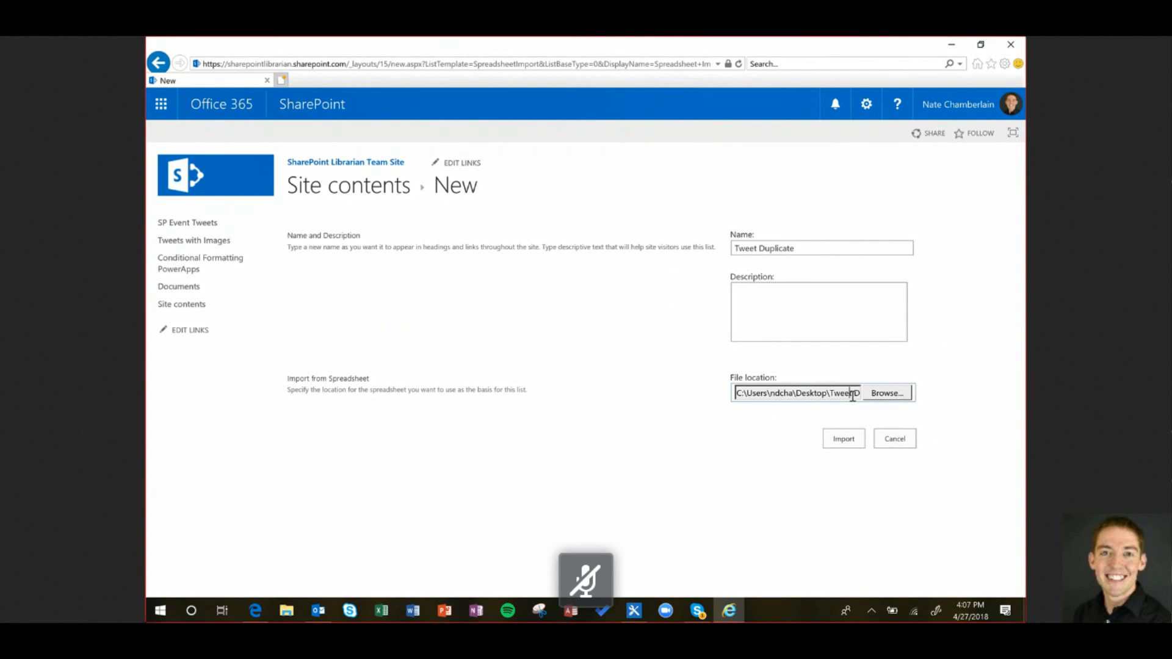
left_click(885, 394)
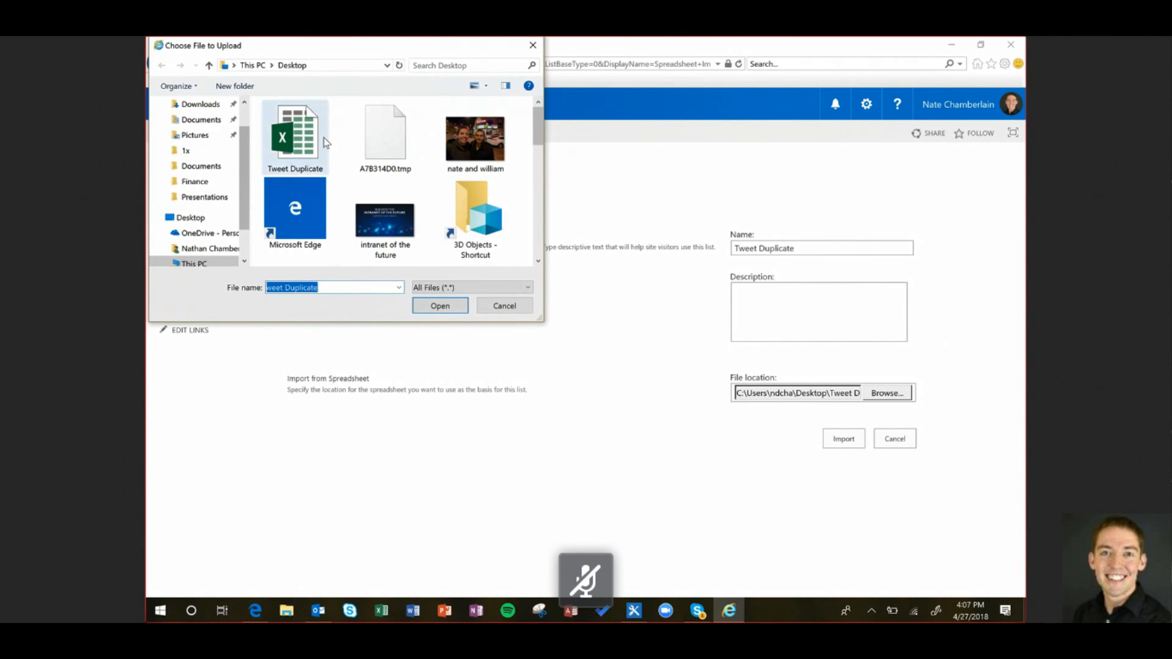
left_click(326, 142)
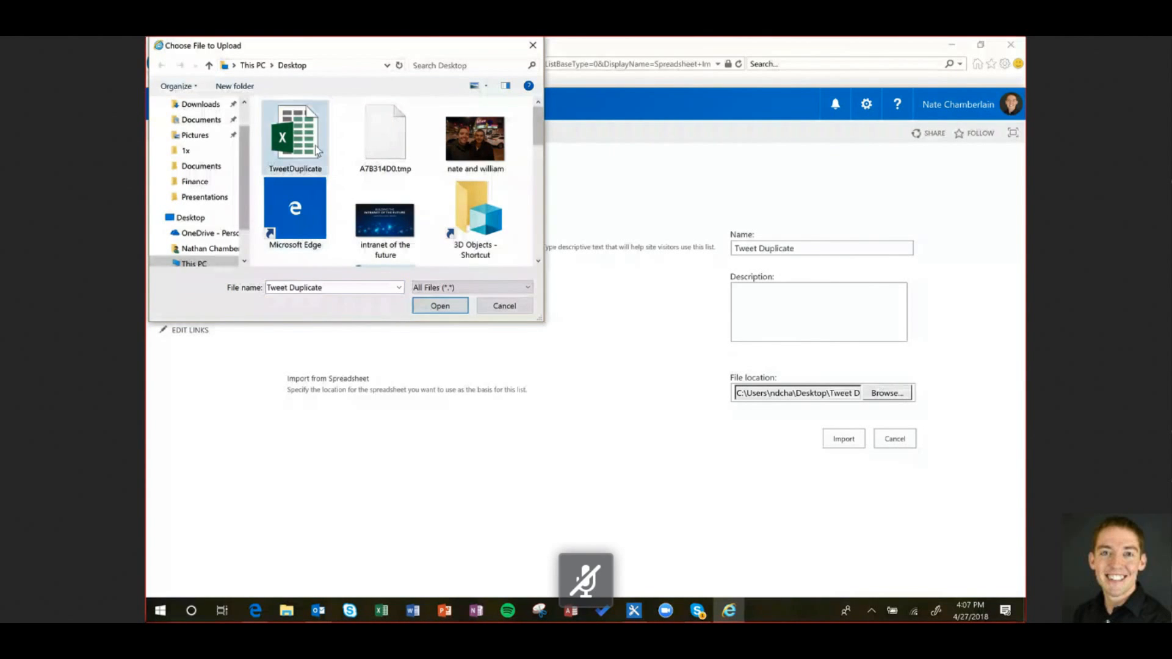
left_click(445, 309)
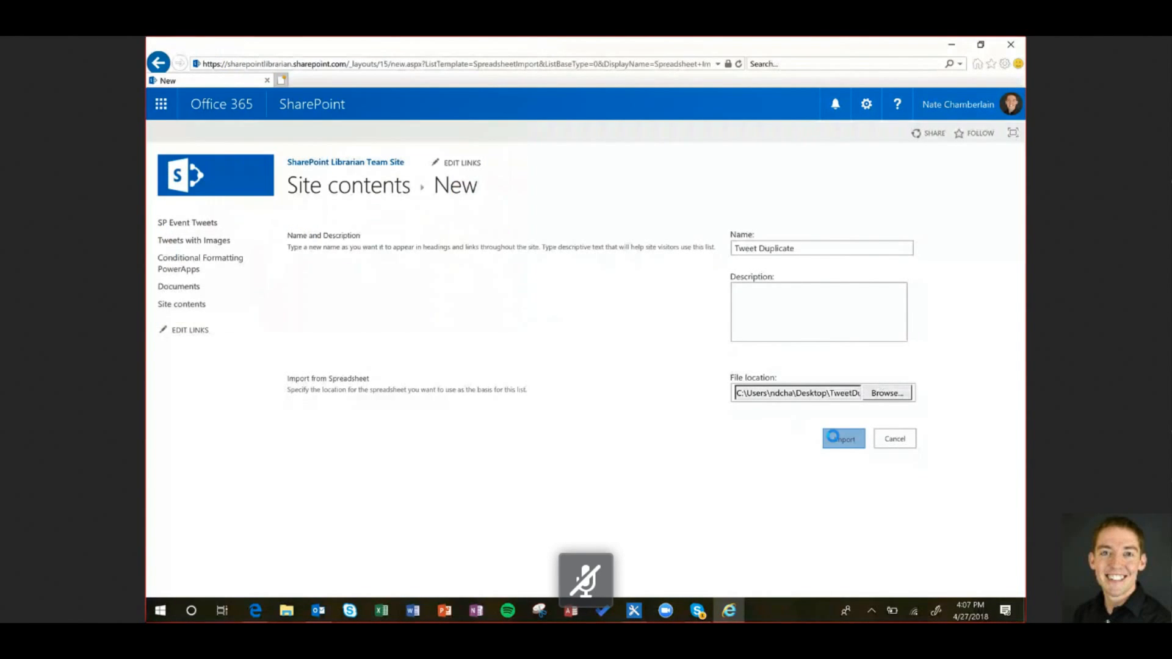
left_click(633, 381)
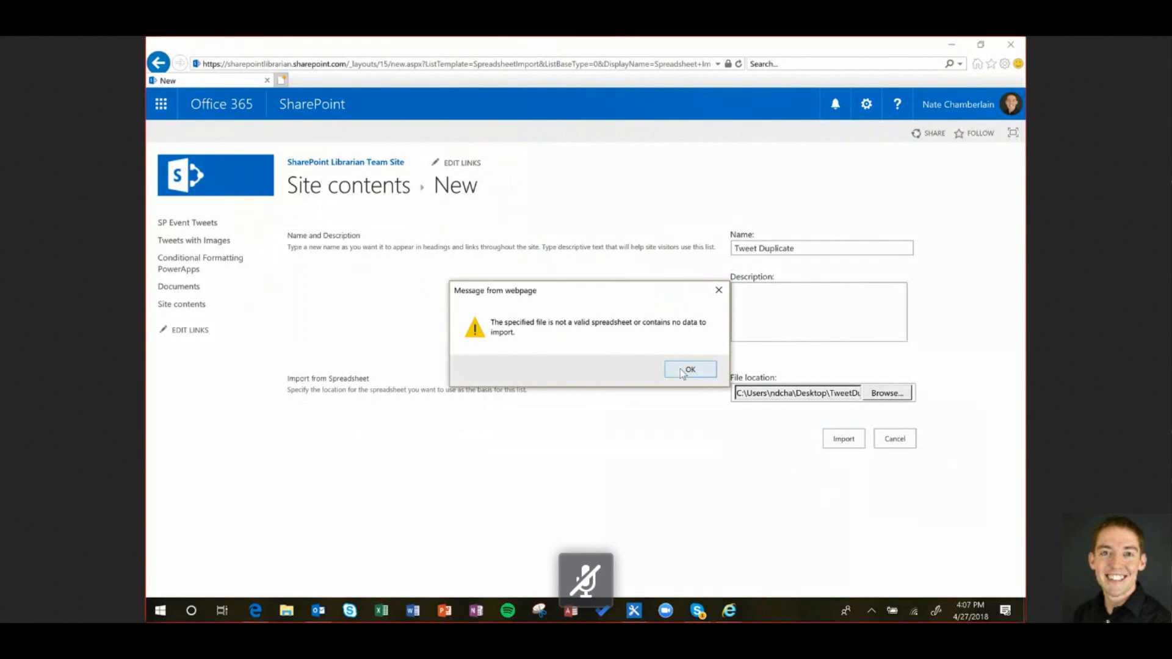
left_click(695, 370)
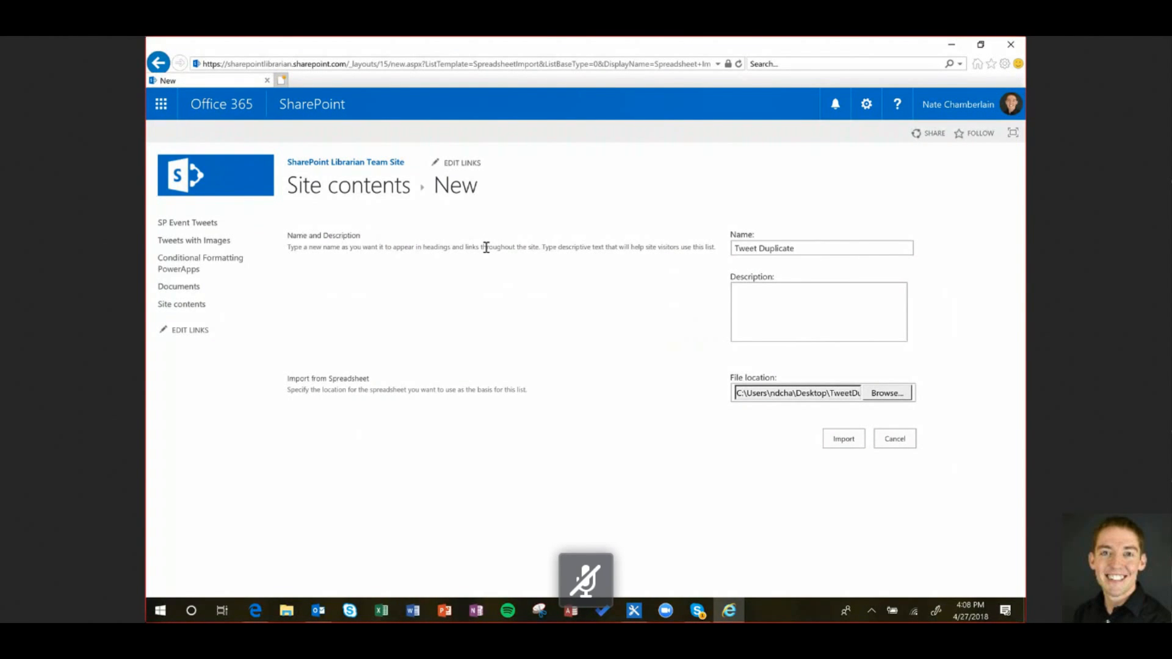
Go to SP Event Tweets from the left navigation and open the All Items view dropdown
left_click(211, 223)
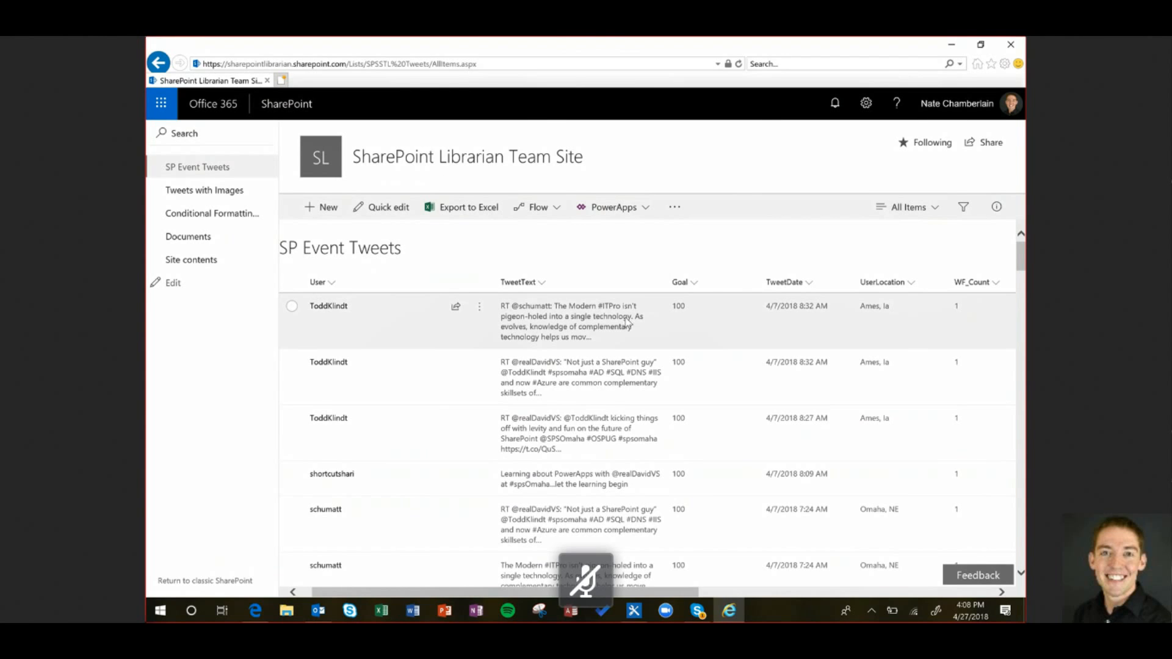
left_click(924, 209)
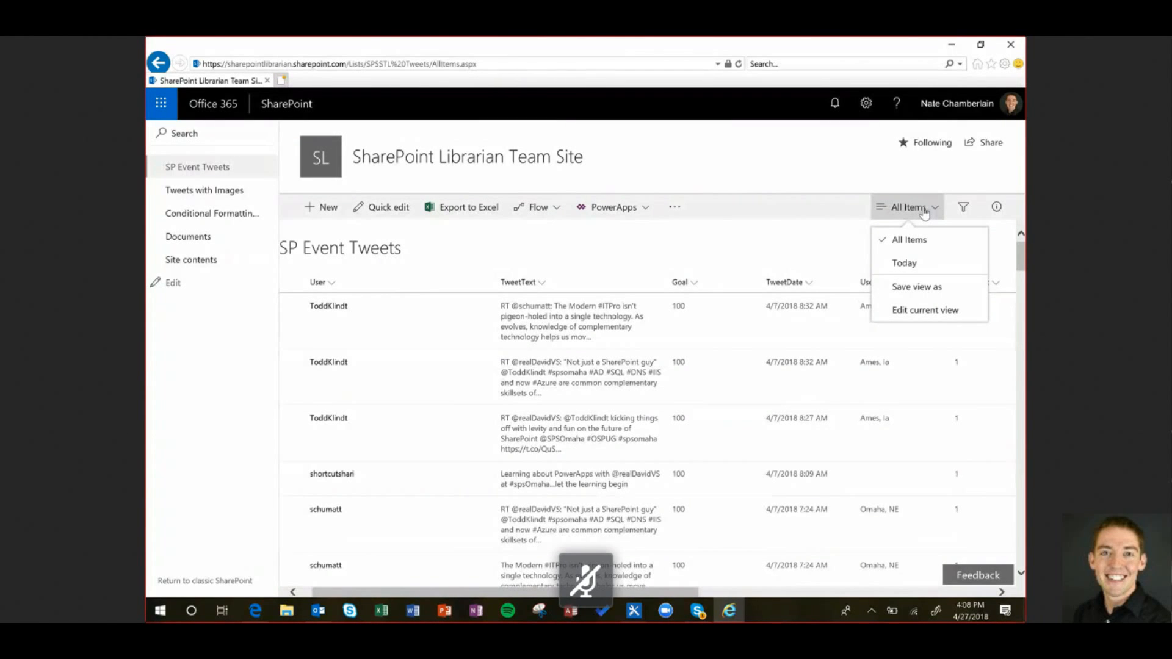
Edit the All Items view to hide Goal and place TweetDate at position 1
left_click(921, 311)
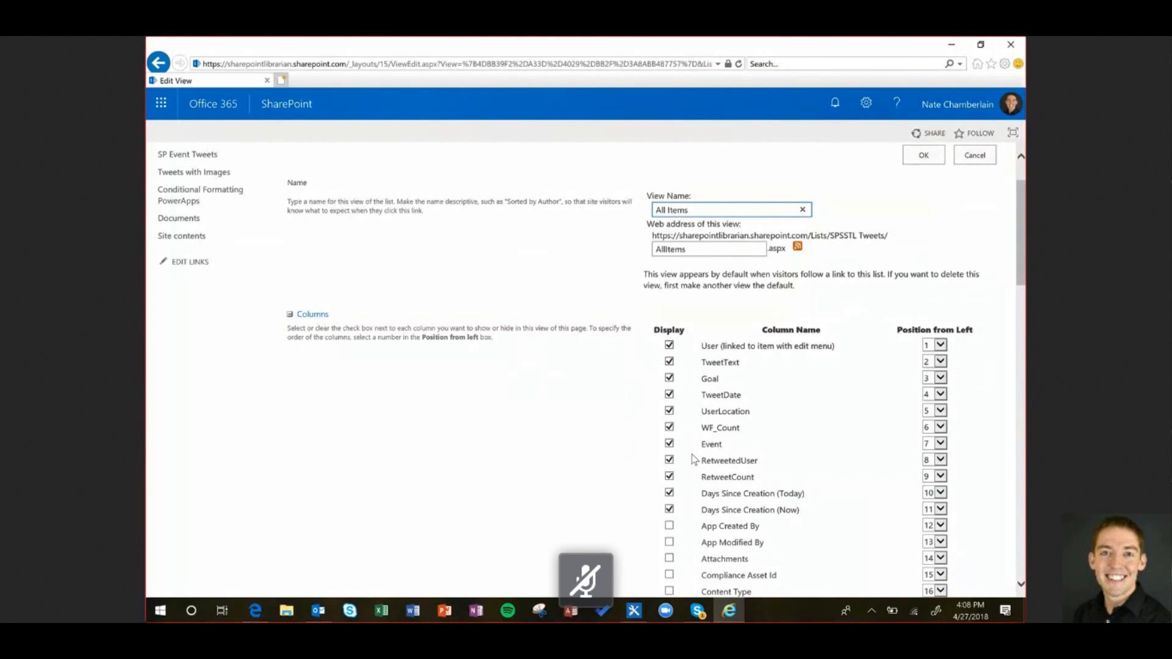
left_click(669, 378)
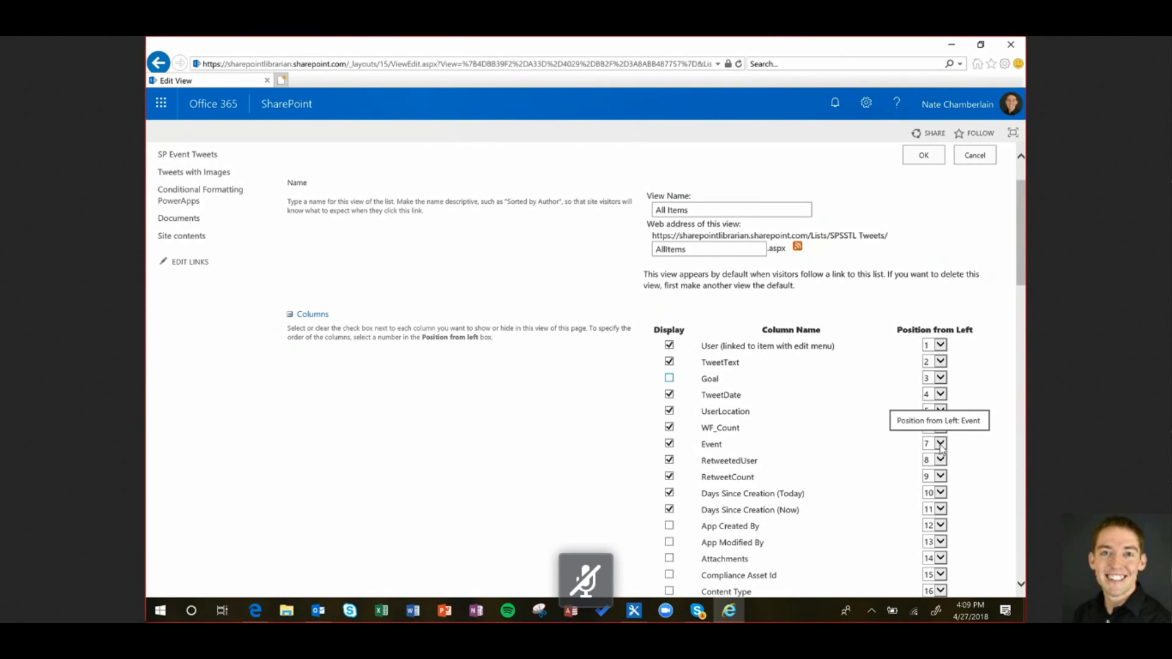
left_click(941, 394)
left_click(929, 262)
left_click(925, 159)
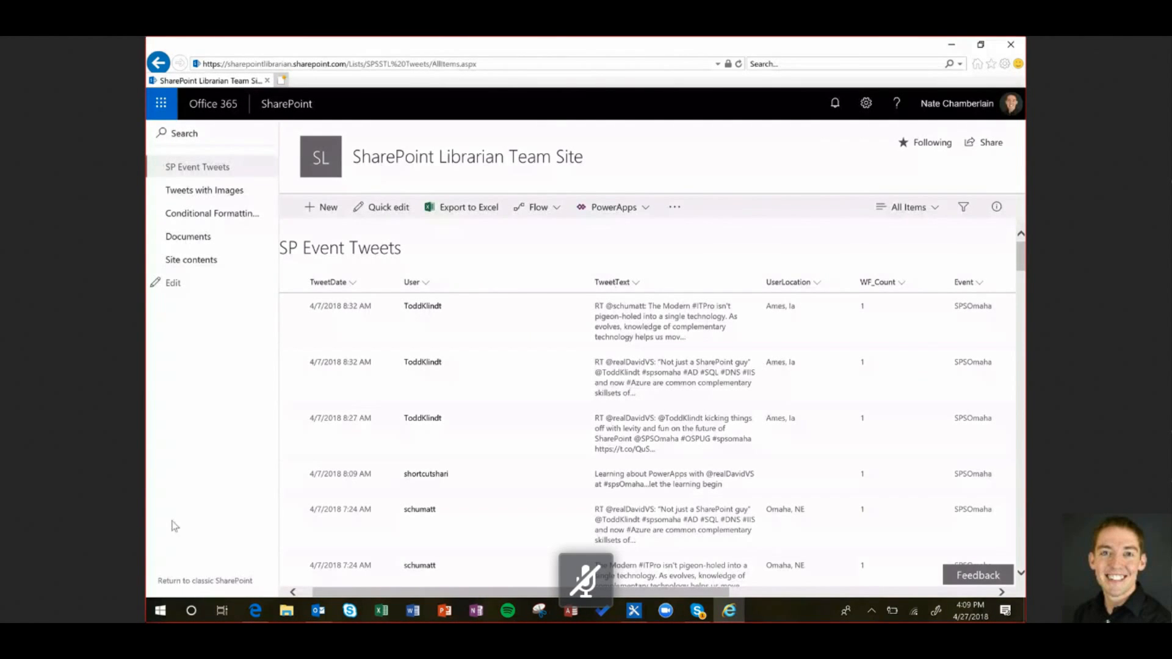
Return to classic SharePoint and choose Modify this View for the All Items view
left_click(216, 584)
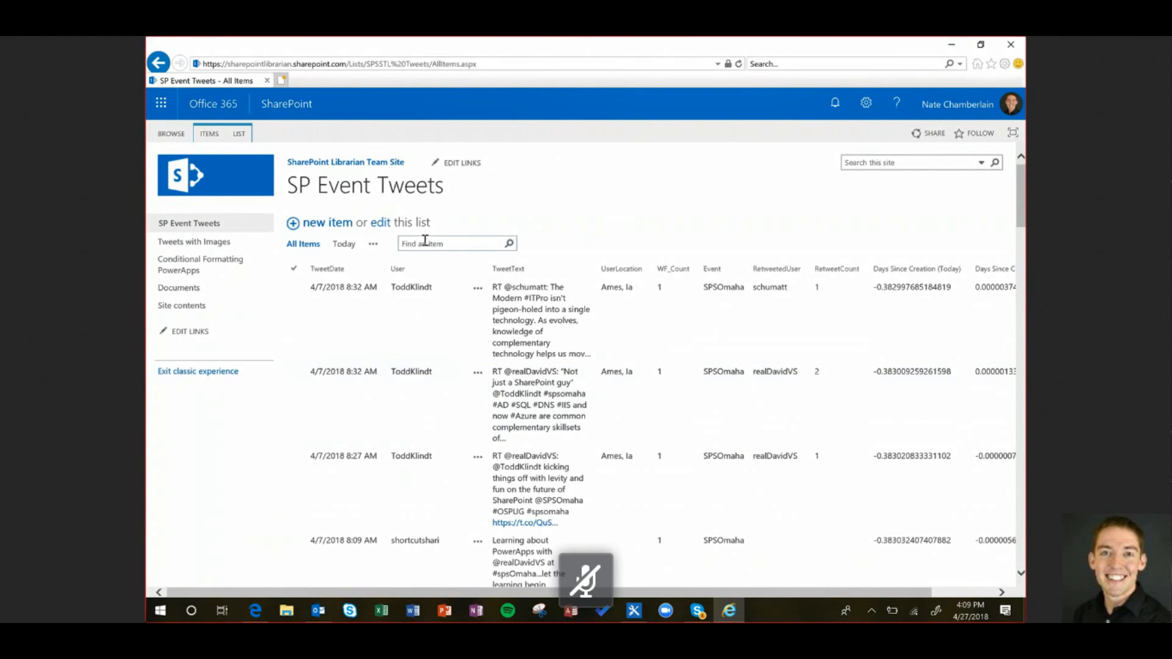
left_click(374, 245)
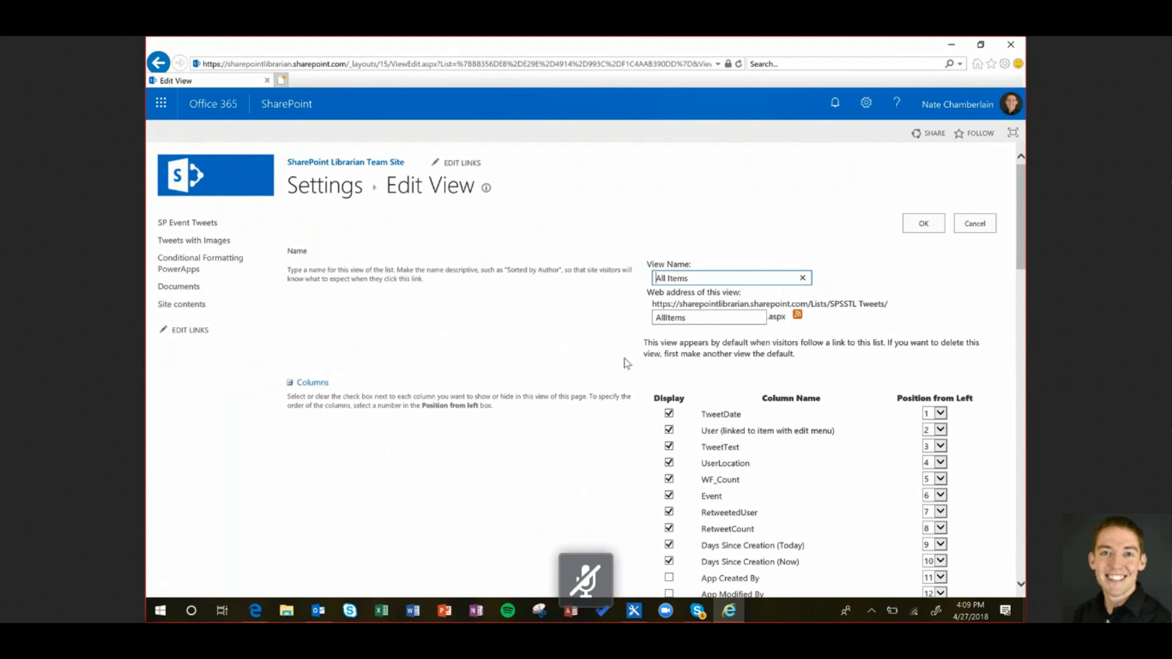
Show the Edit (link to edit item) column at position 1 and save the view
scroll(636, 431, "down", 3)
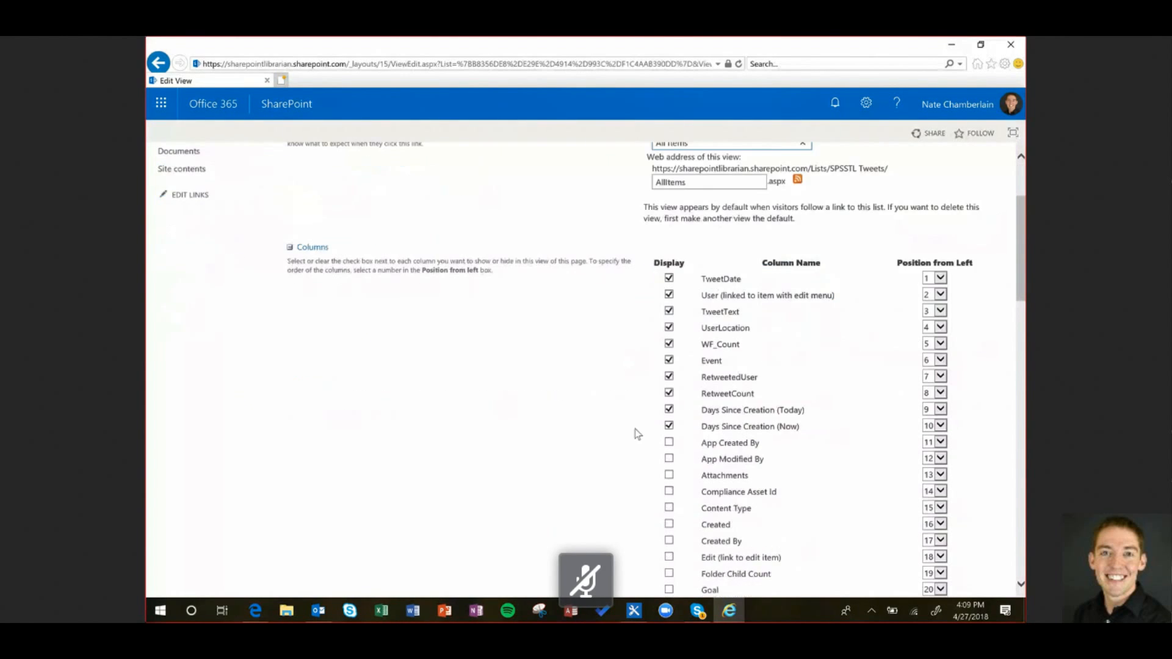
left_click(669, 487)
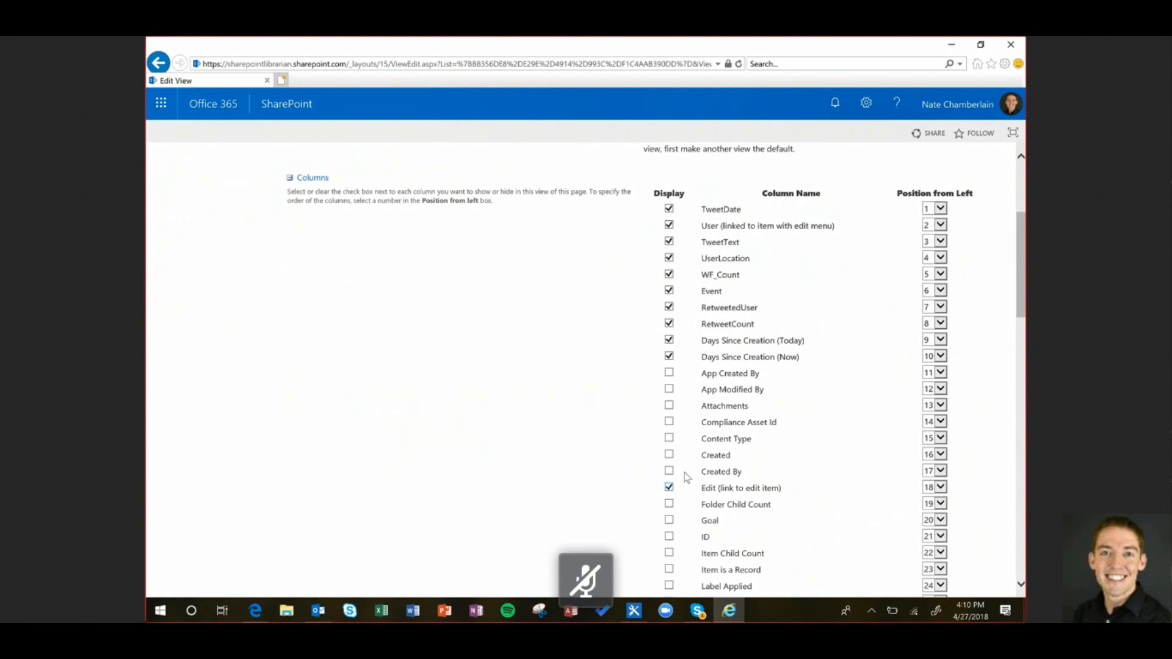
left_click(934, 487)
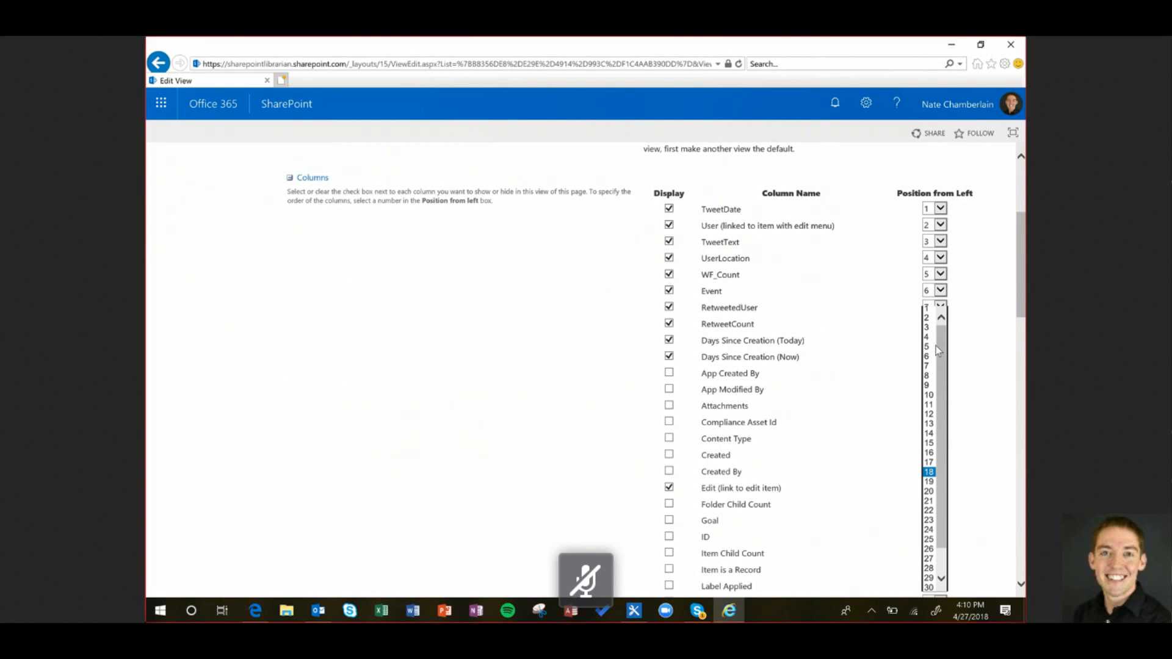
left_click(934, 308)
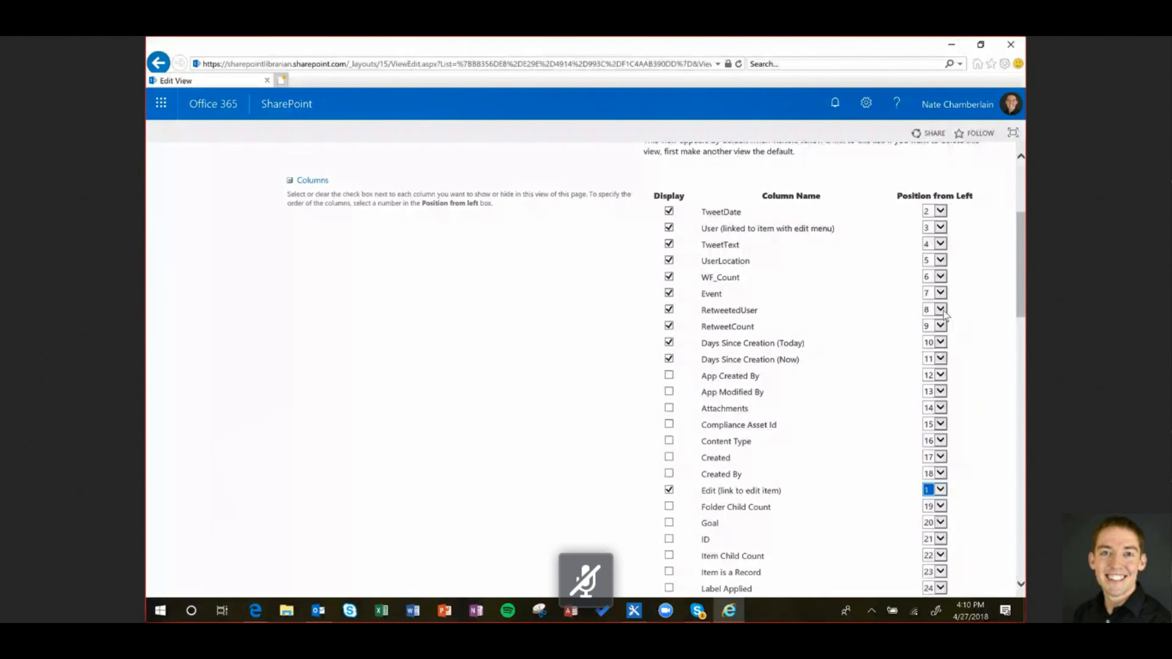
scroll(945, 316, "up", 3)
left_click(924, 223)
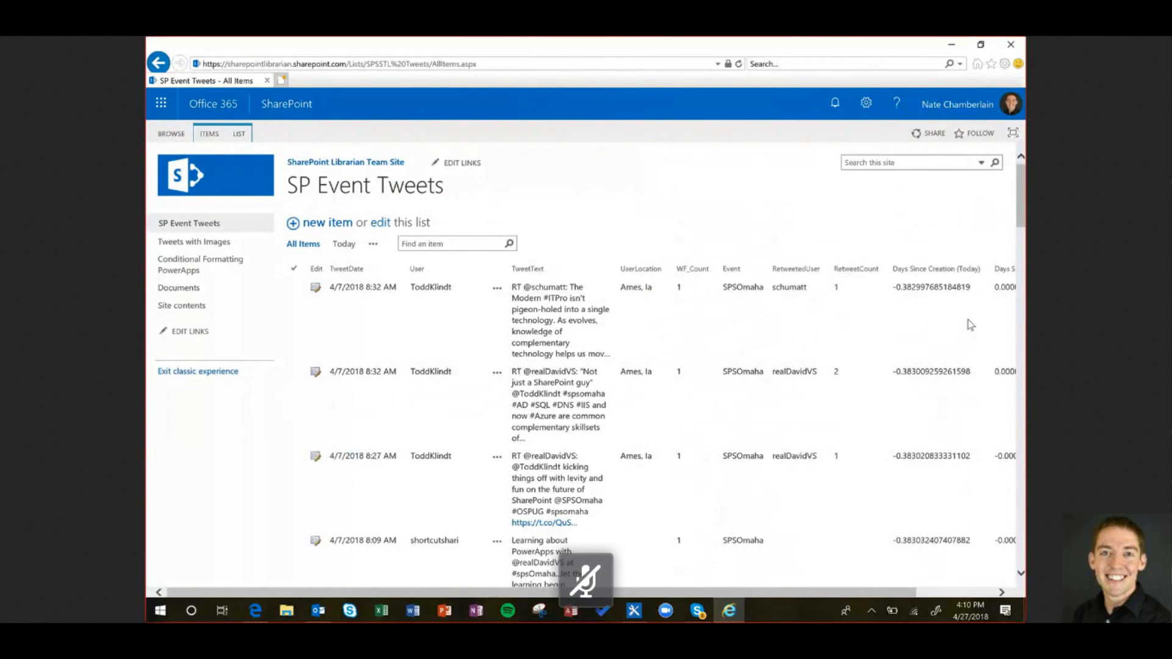
Select the first tweet and open it with Edit Item from the ITEMS ribbon
left_click(497, 298)
left_click(295, 322)
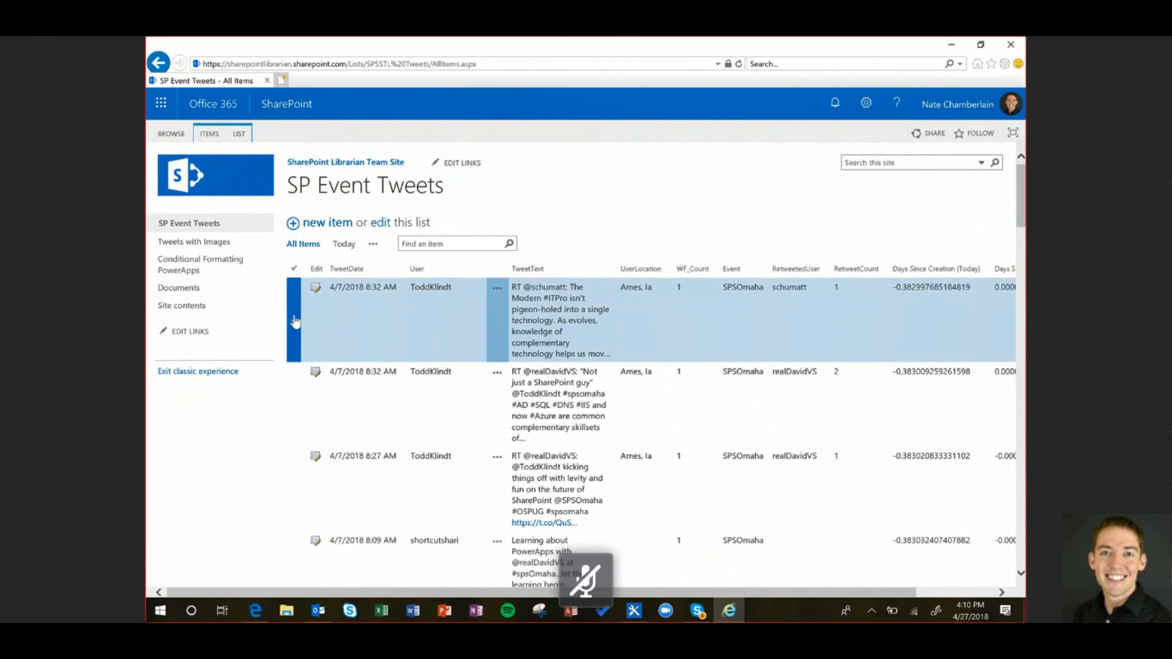
left_click(217, 138)
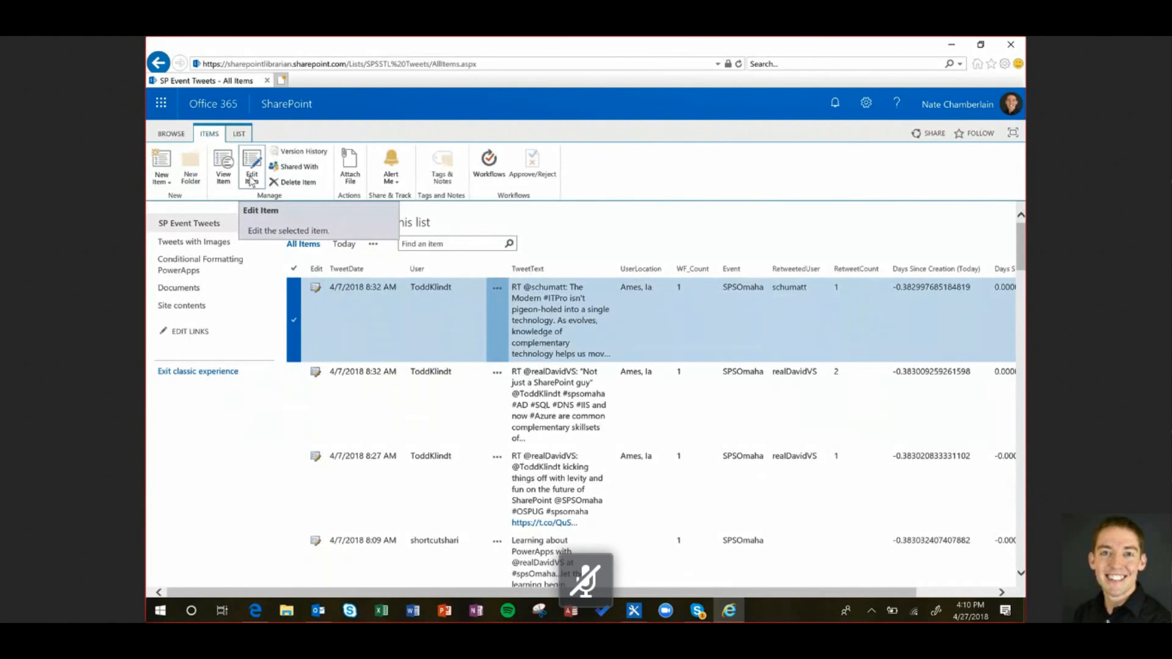
left_click(251, 179)
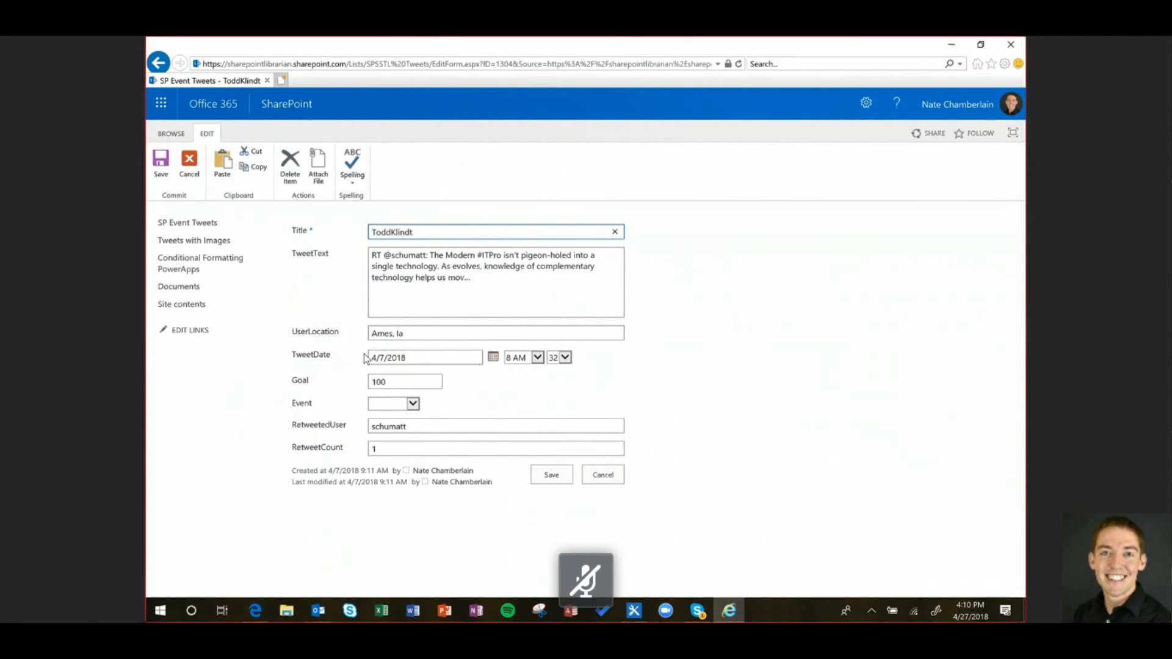
Cancel the first tweet's edit form without saving any changes
left_click(604, 476)
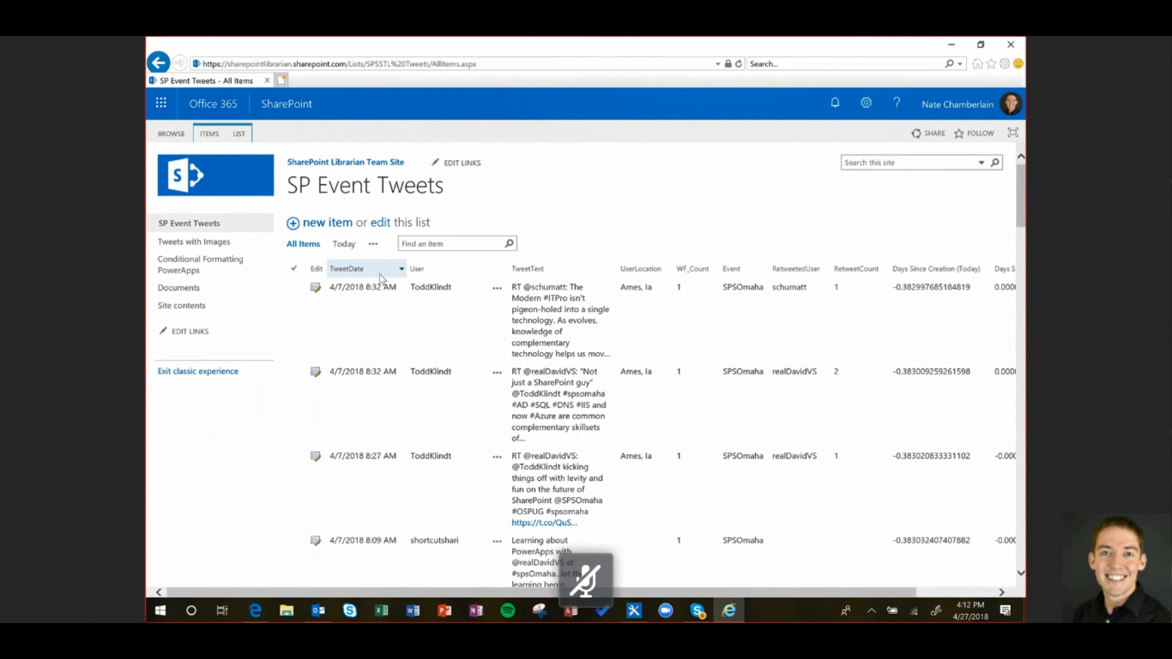
Select and deselect the first tweet row, then switch back to the modern experience
left_click(499, 313)
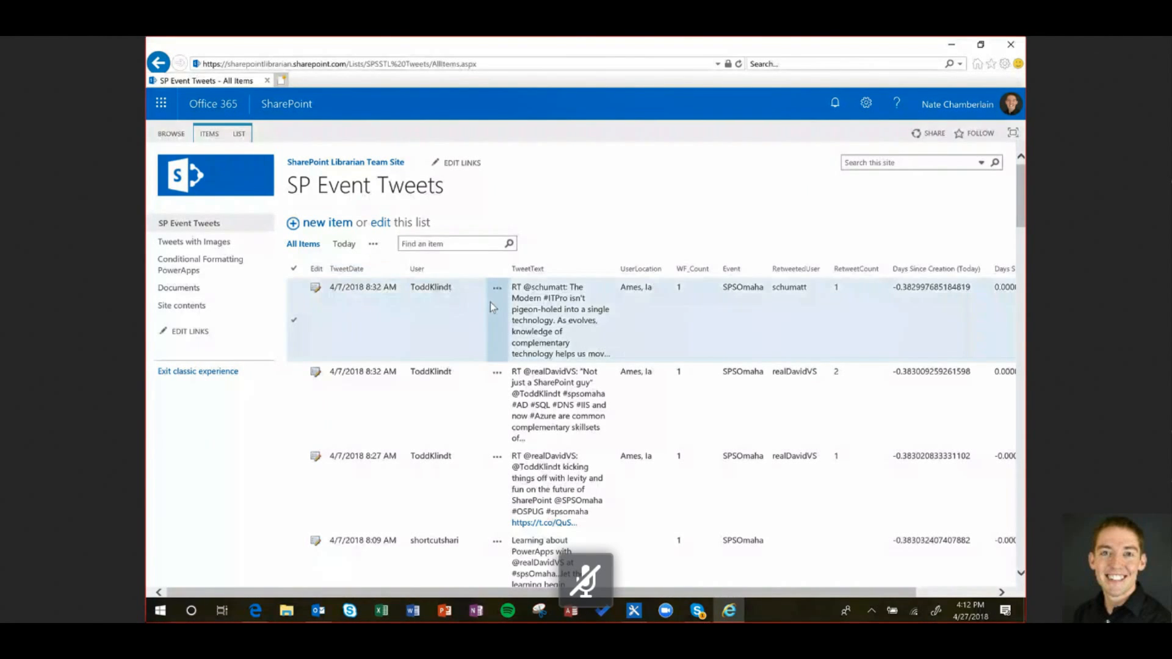
left_click(471, 335)
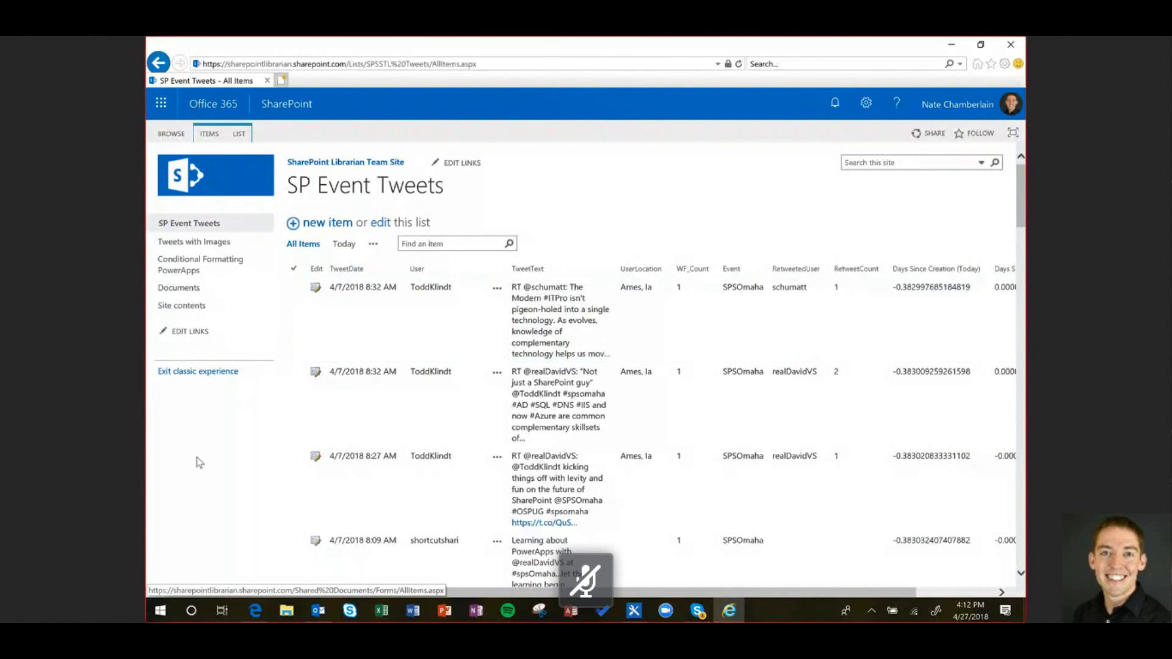
left_click(205, 372)
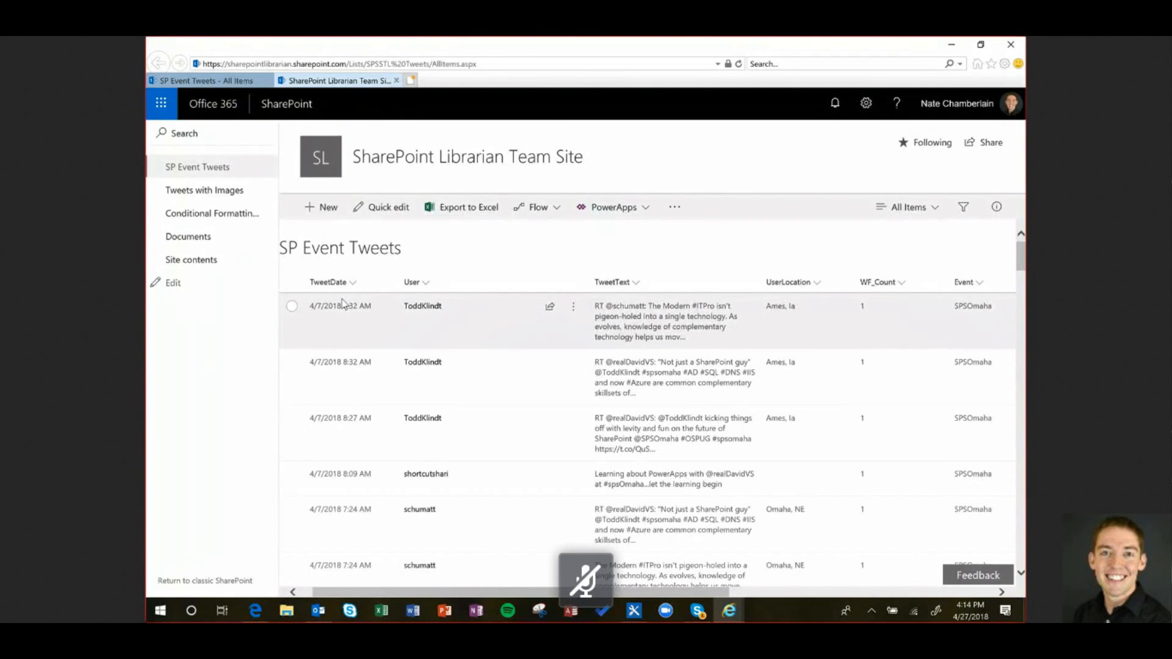
Edit the current view so the Item Limit caps total items returned at 30
left_click(910, 215)
left_click(925, 312)
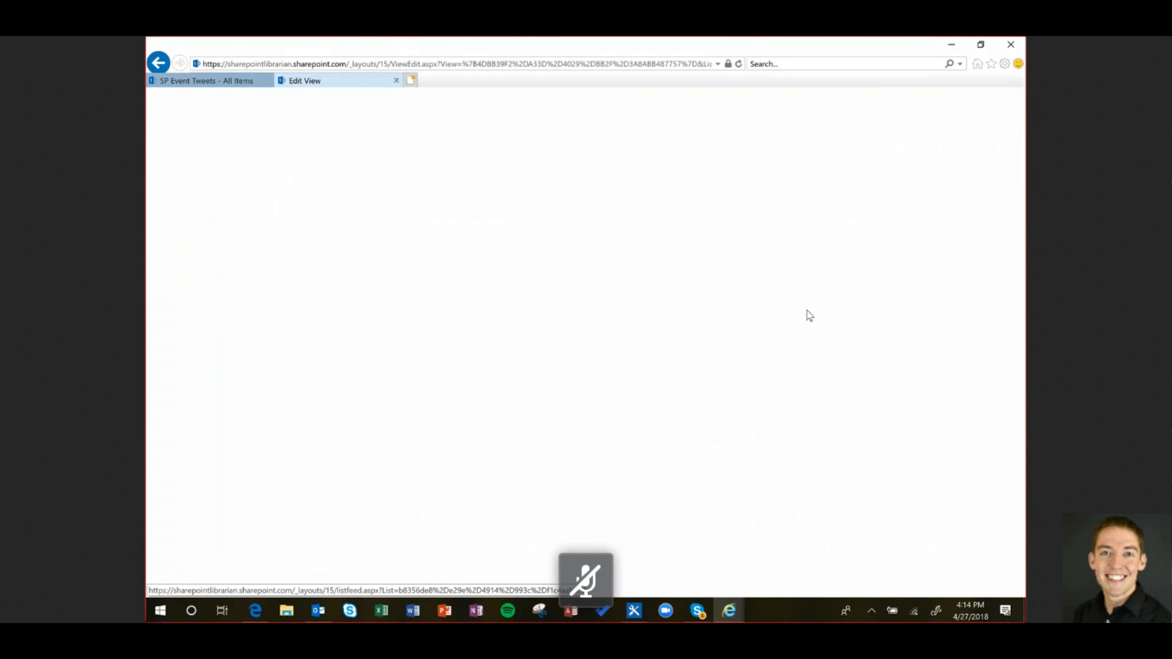
scroll(744, 331, "down", 1)
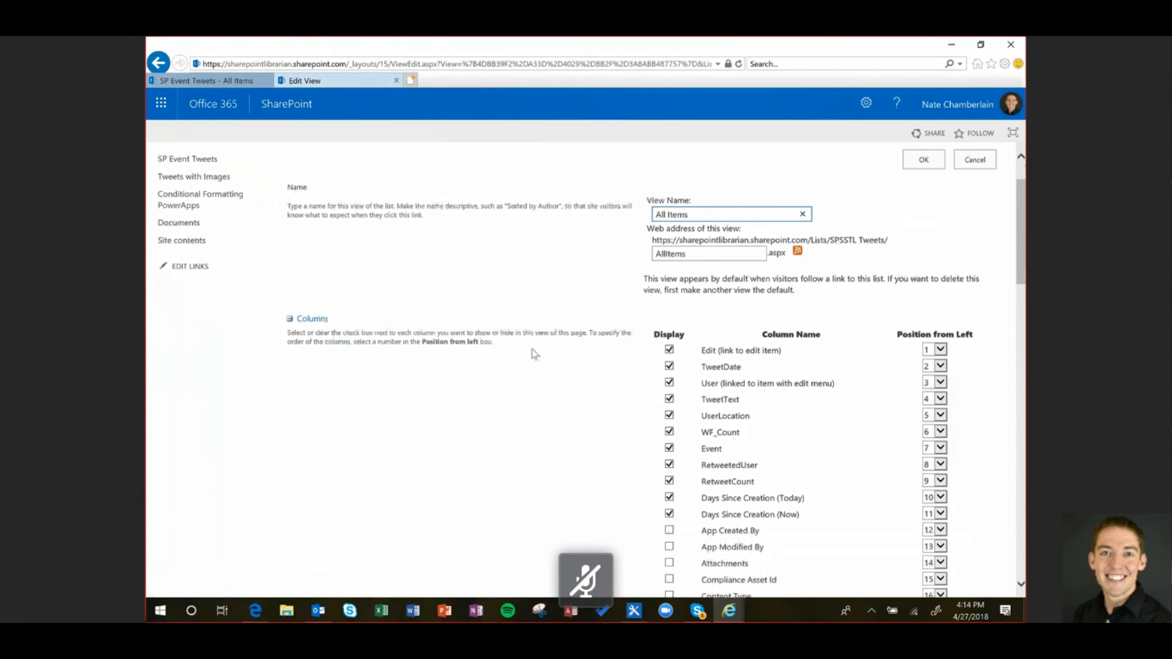
scroll(535, 354, "down", 20)
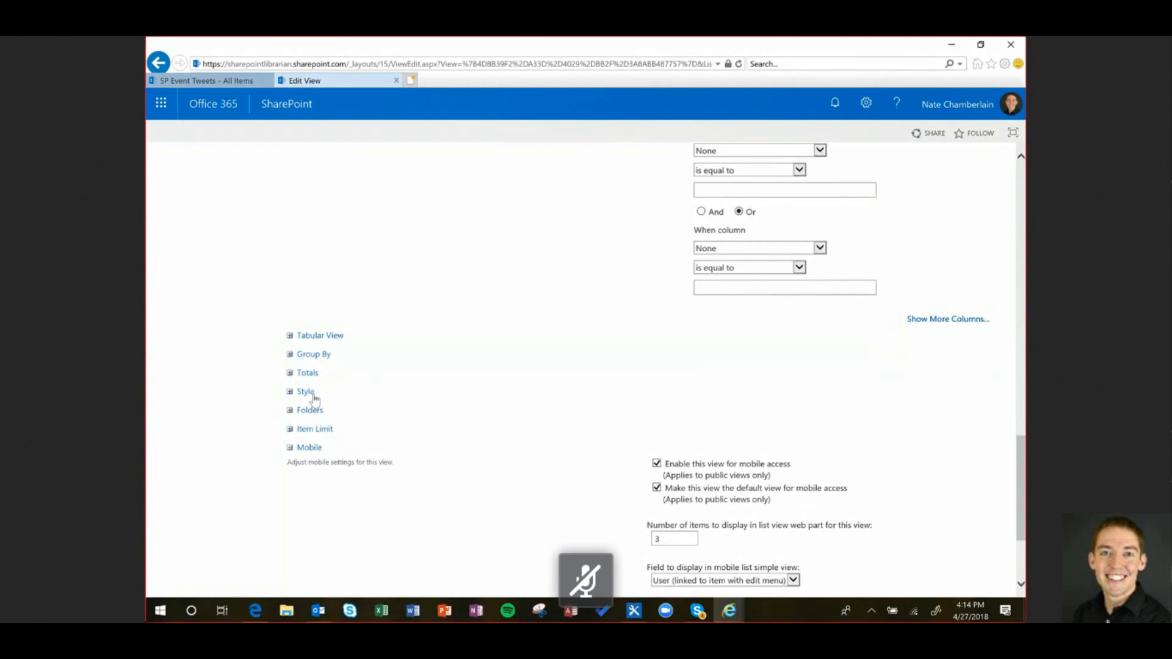
left_click(315, 429)
scroll(532, 440, "down", 1)
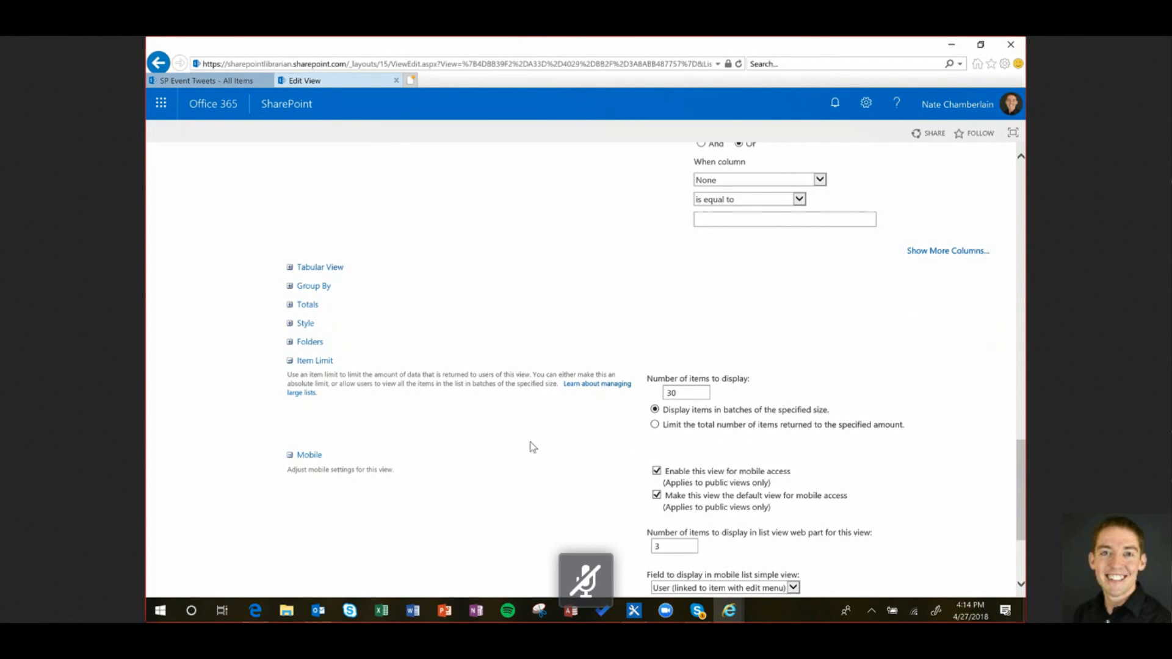
left_click(831, 428)
scroll(788, 375, "up", 5)
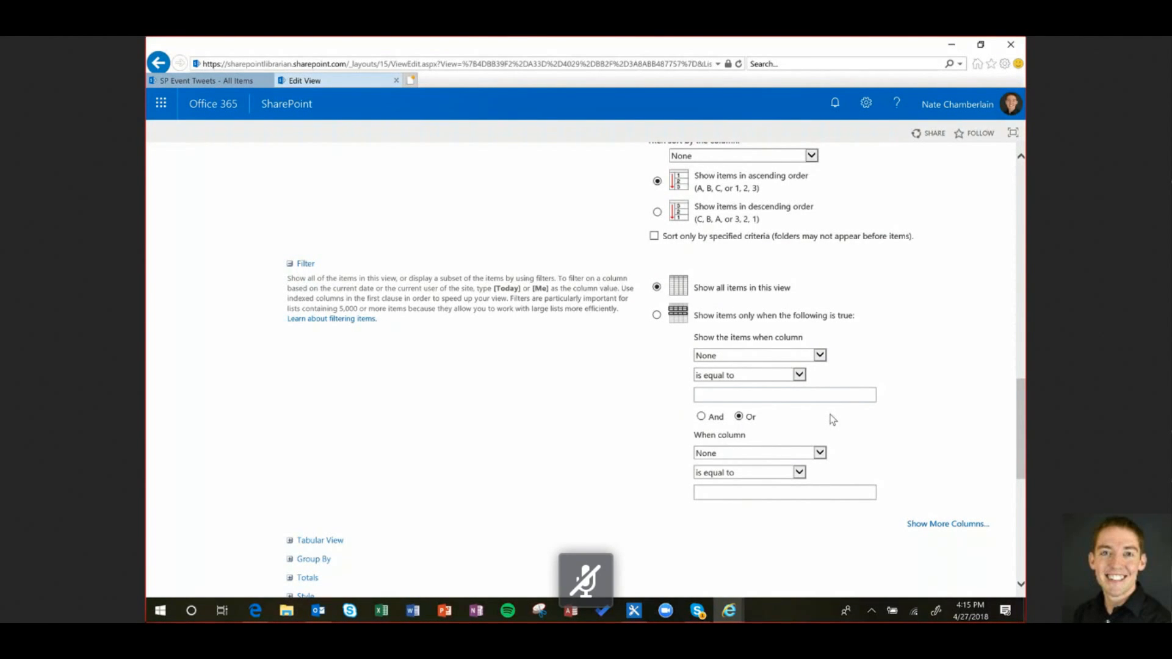
scroll(622, 437, "up", 1)
scroll(340, 393, "down", 4)
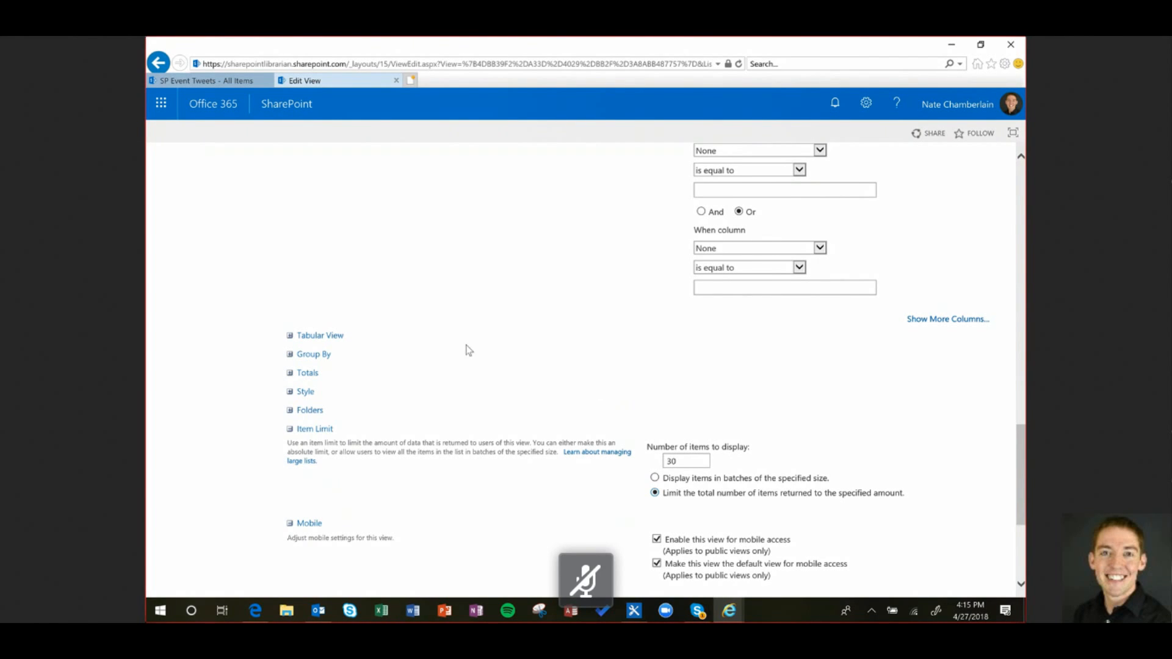
scroll(451, 421, "down", 2)
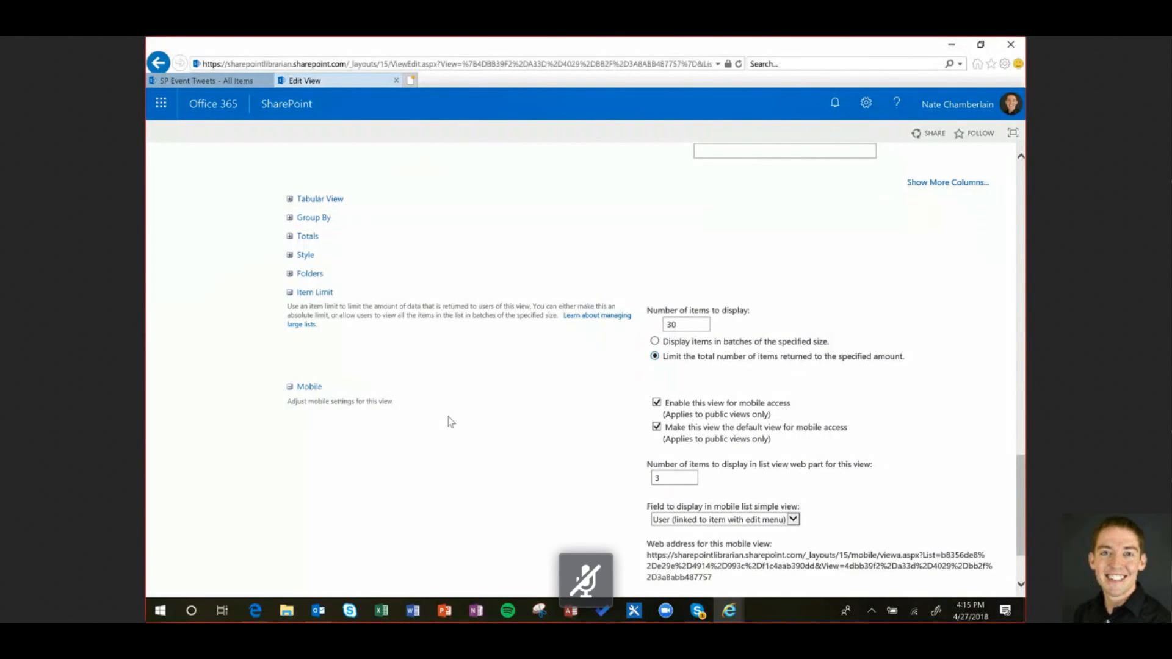
Set Group By's first column to UserLocation and save the view with OK
left_click(318, 218)
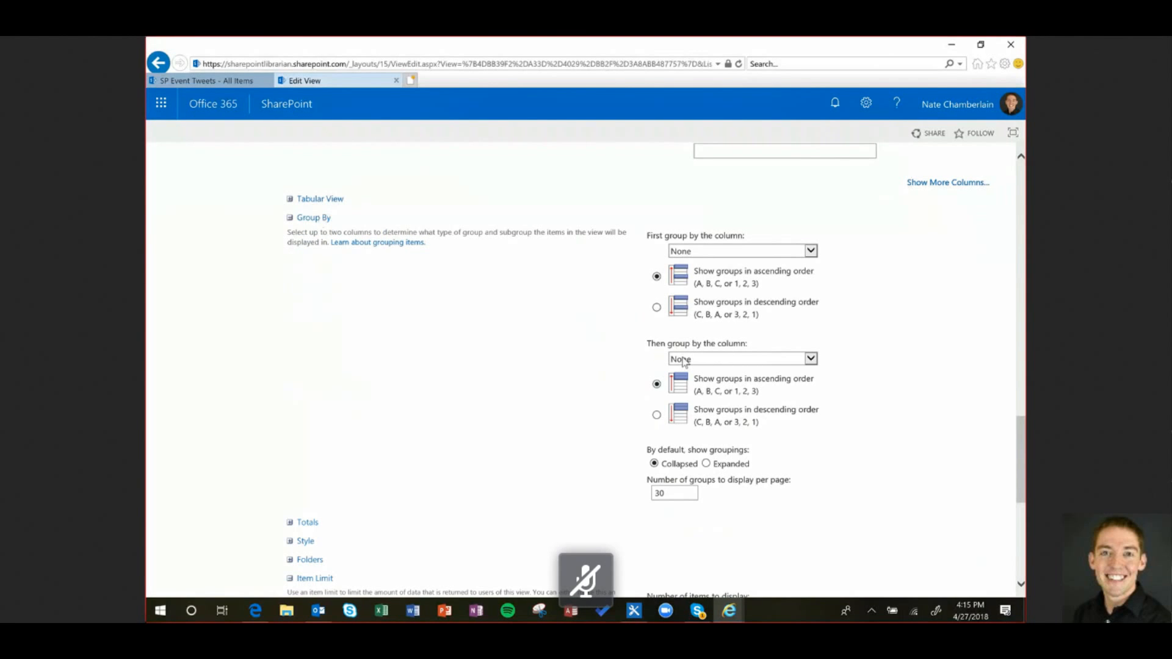
scroll(755, 256, "up", 2)
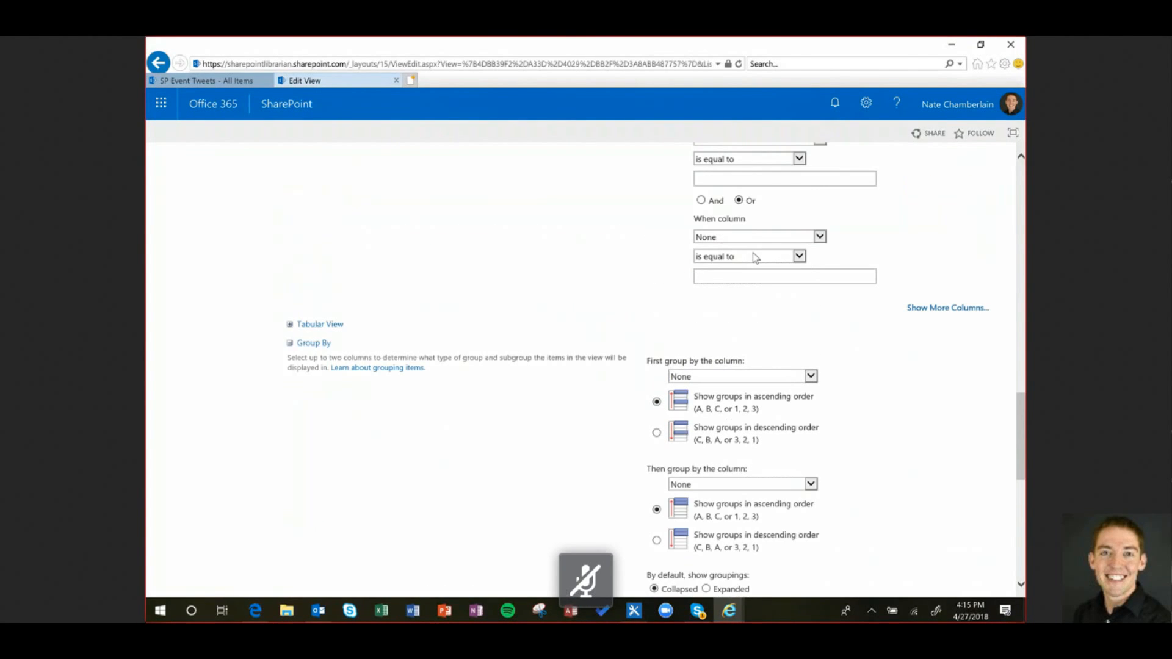
scroll(753, 253, "up", 2)
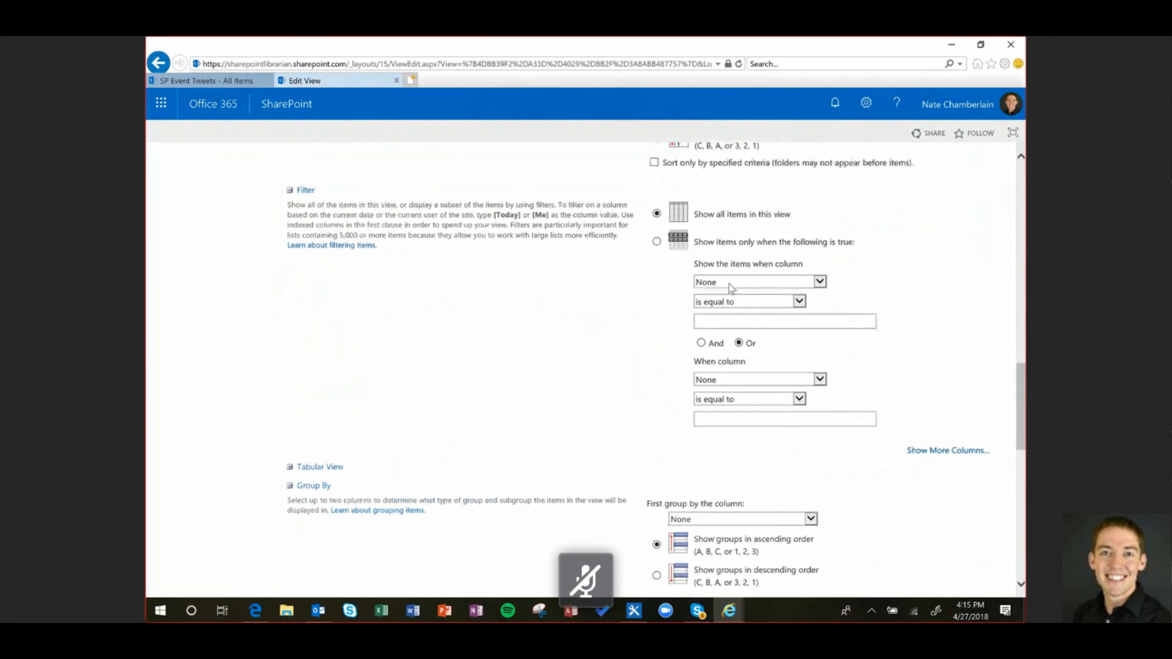
scroll(736, 256, "down", 3)
scroll(729, 284, "down", 2)
left_click(737, 258)
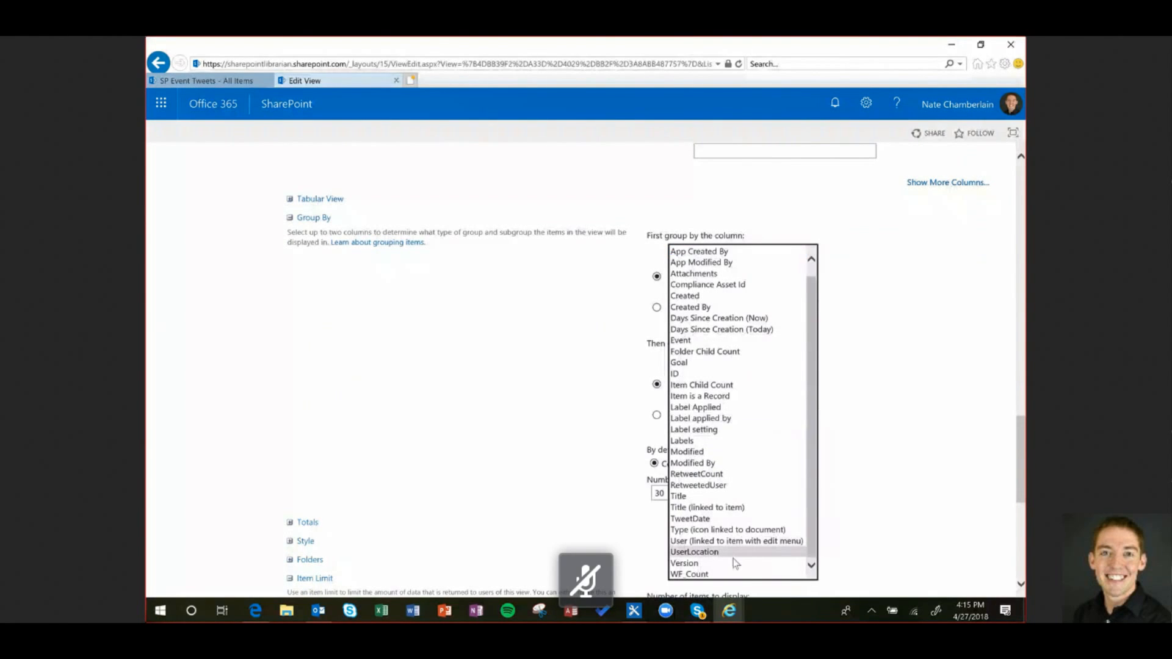
left_click(735, 555)
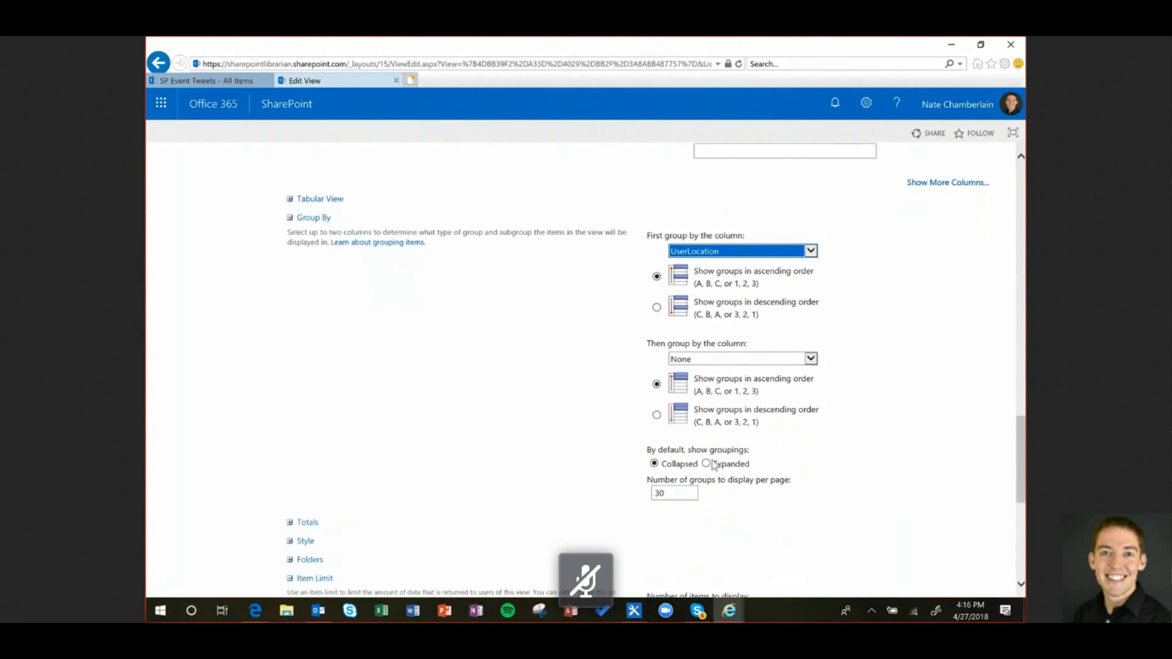
scroll(714, 466, "down", 1)
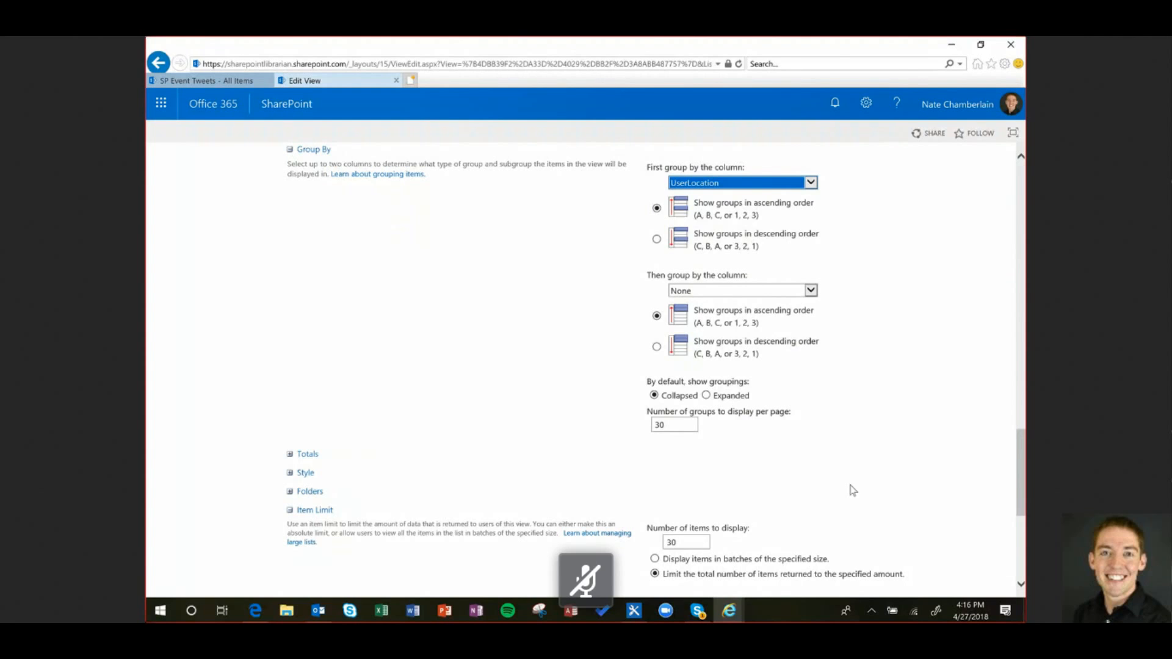
scroll(852, 490, "down", 5)
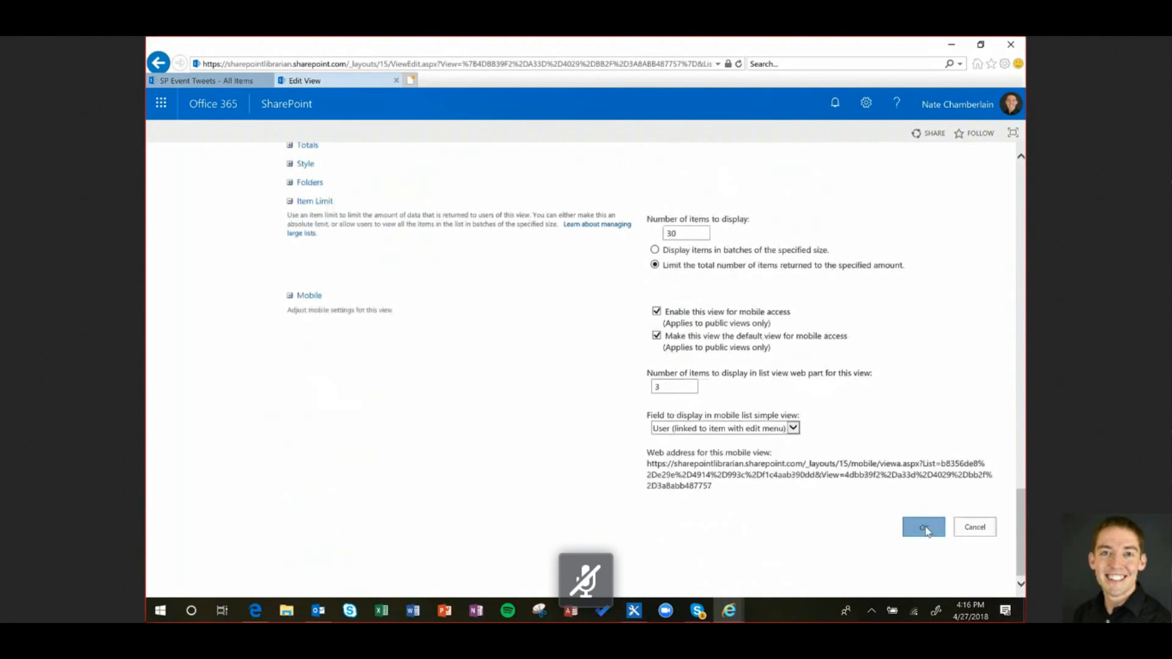
left_click(925, 528)
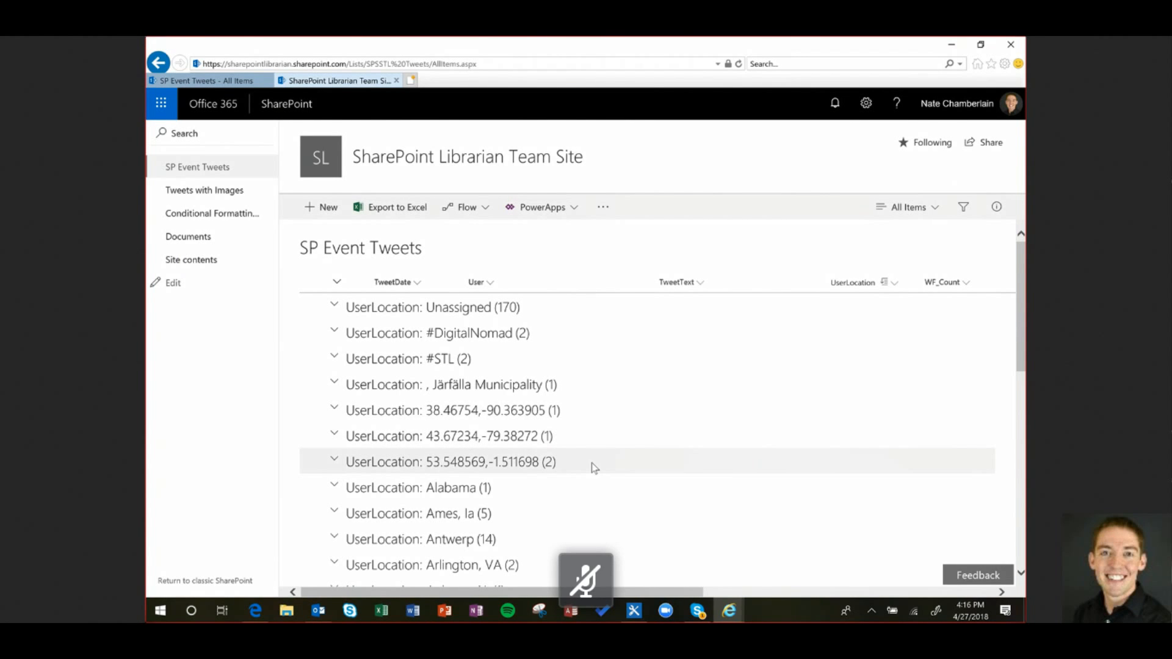
Scroll through UserLocation groups like Branson, MO (24), then bring up the views dropdown
scroll(592, 467, "down", 7)
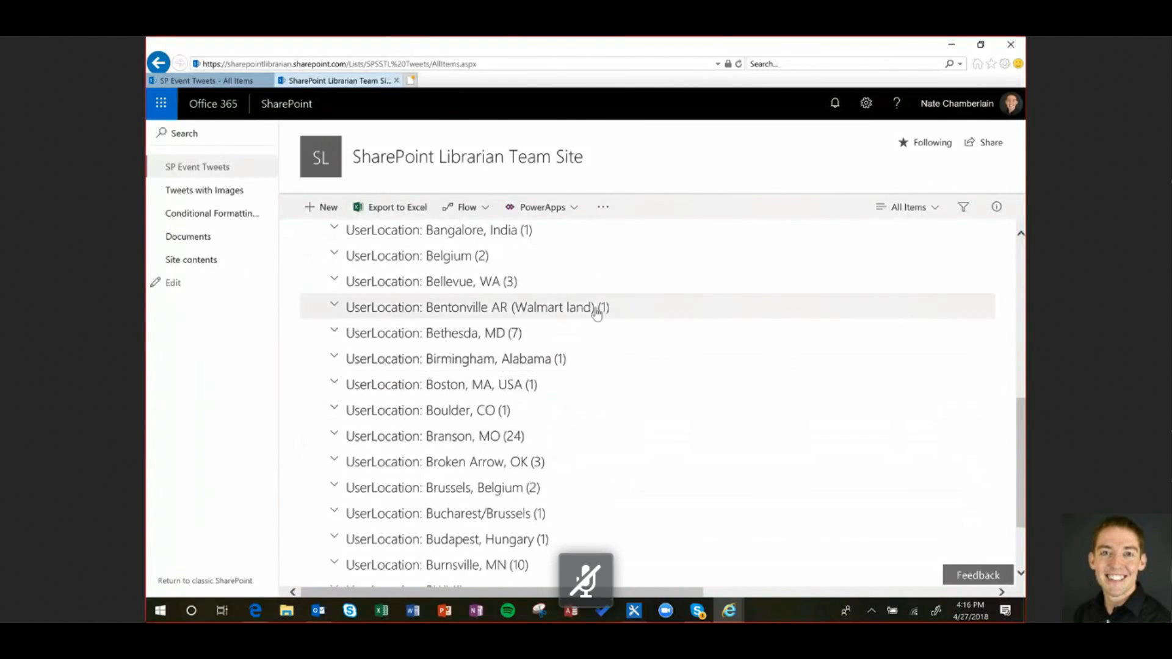
scroll(595, 312, "up", 3)
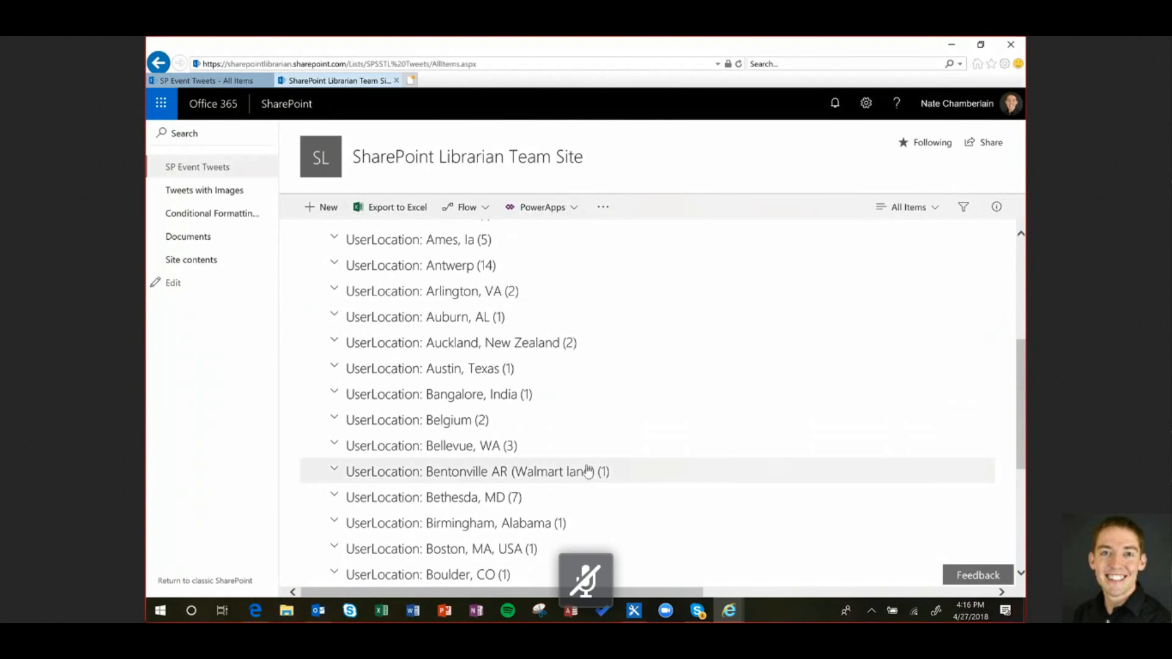
scroll(583, 500, "down", 2)
scroll(579, 489, "down", 1)
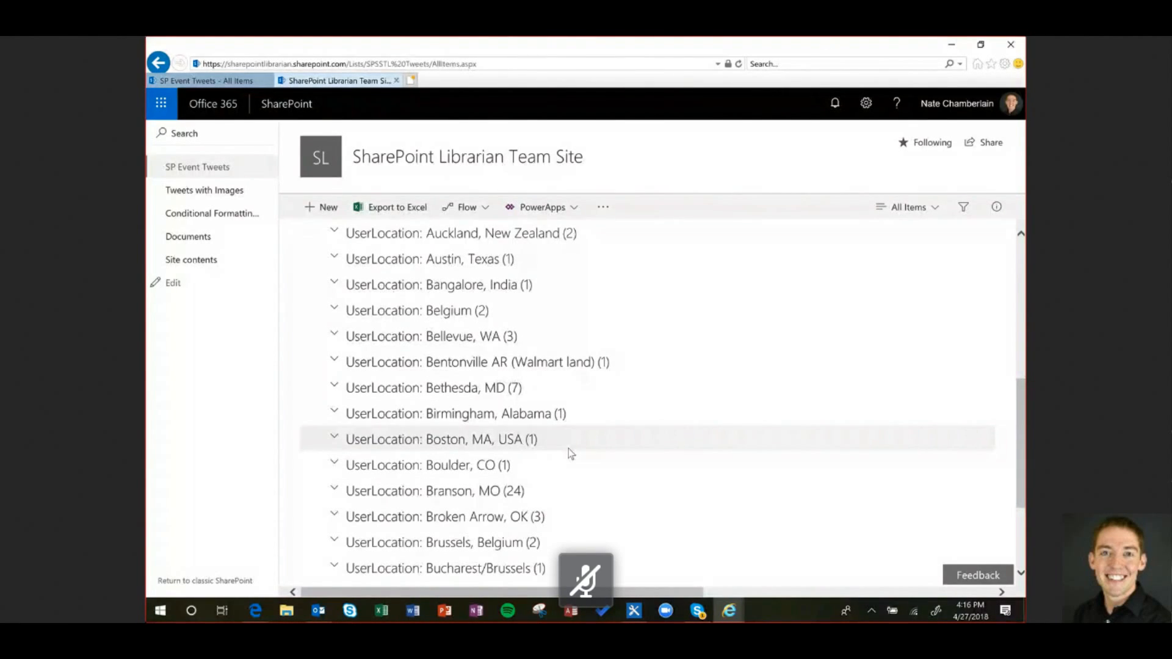
left_click(934, 211)
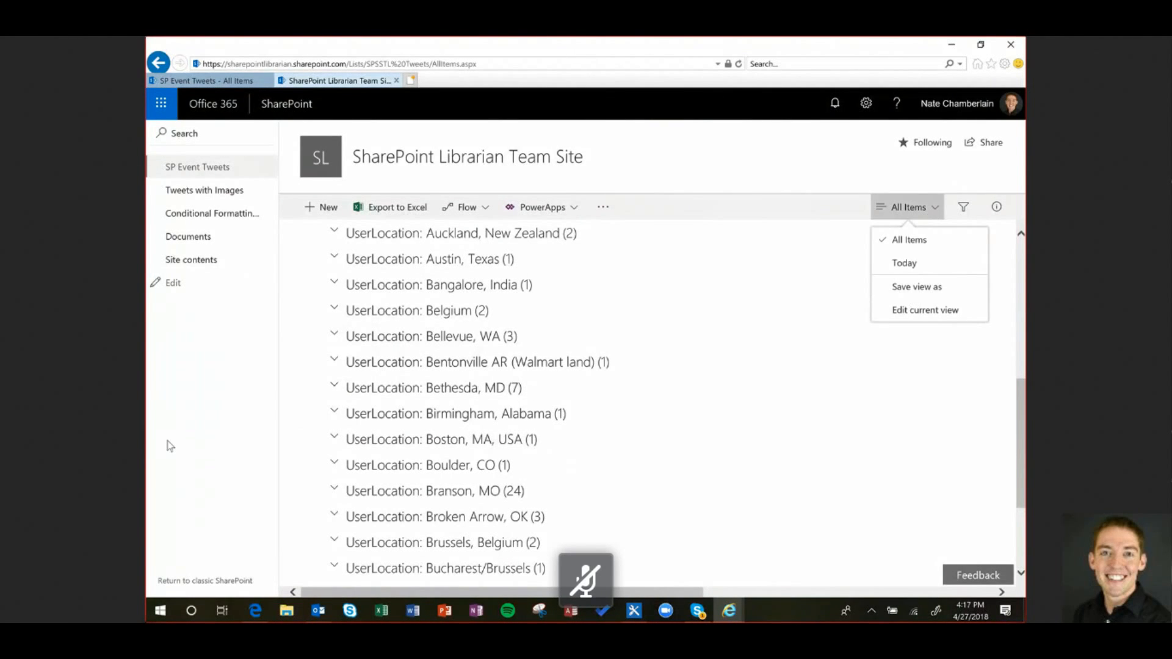
Switch to classic SharePoint, expand and collapse the Järfälla Municipality group, and check view options
left_click(220, 581)
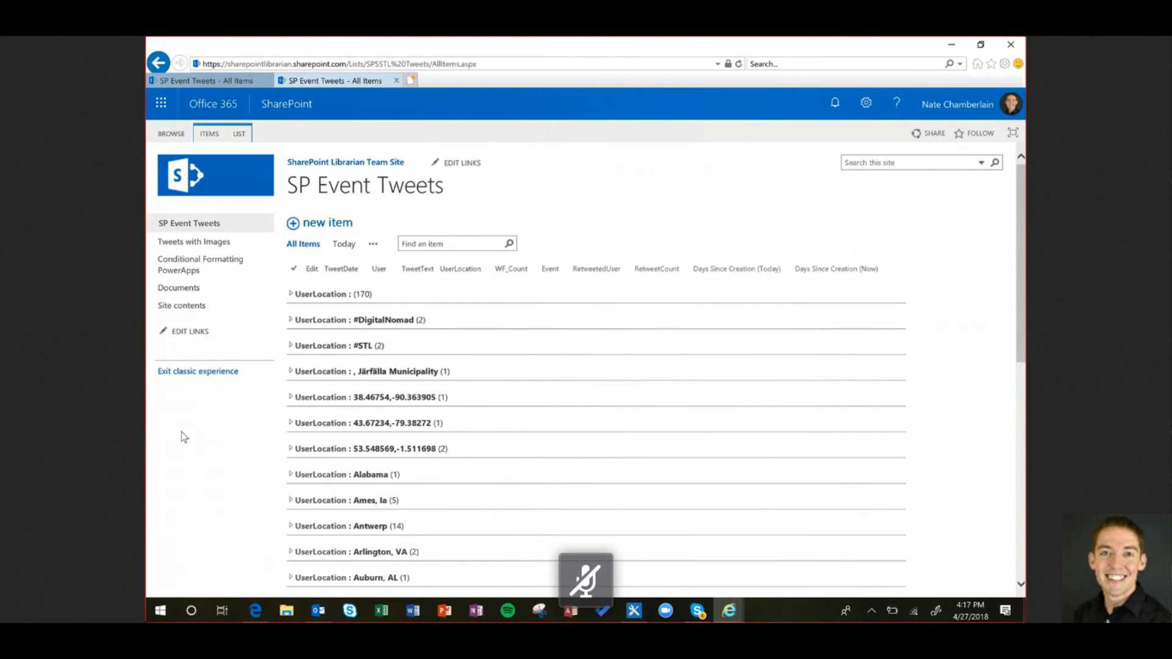
left_click(291, 370)
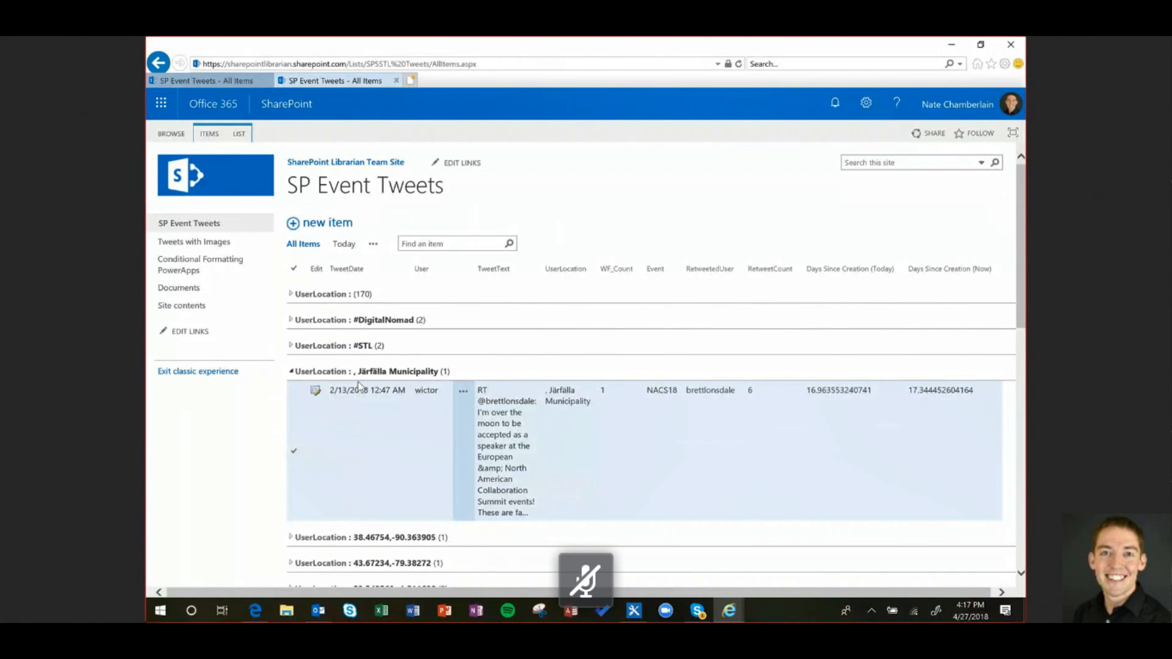
left_click(318, 371)
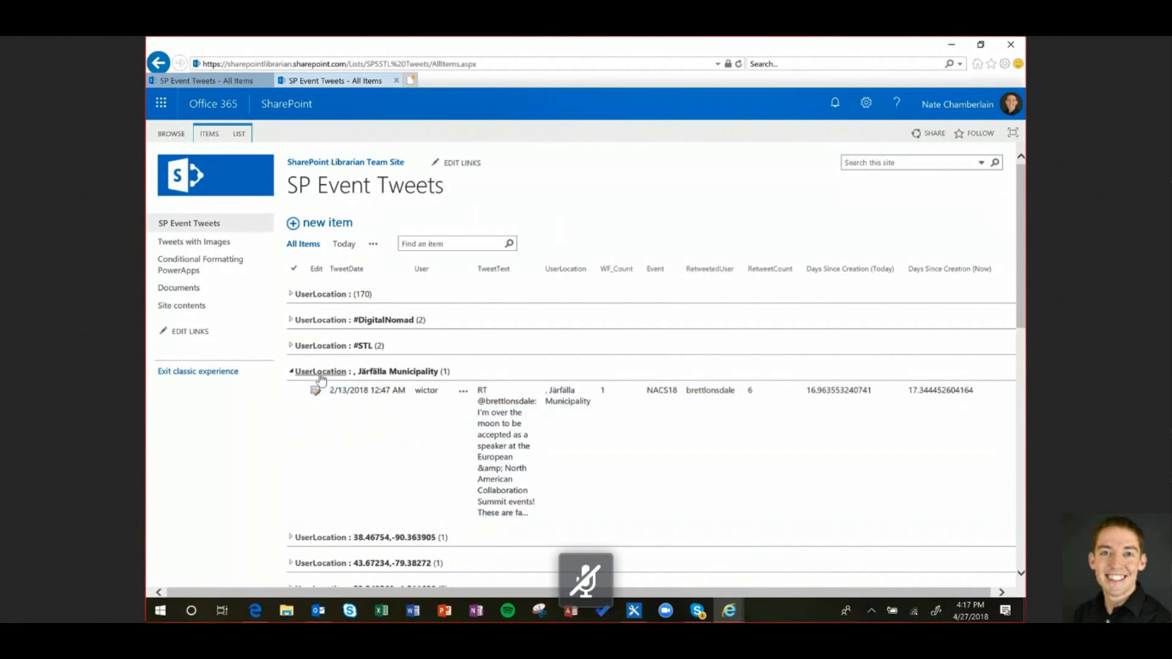
left_click(373, 245)
left_click(364, 248)
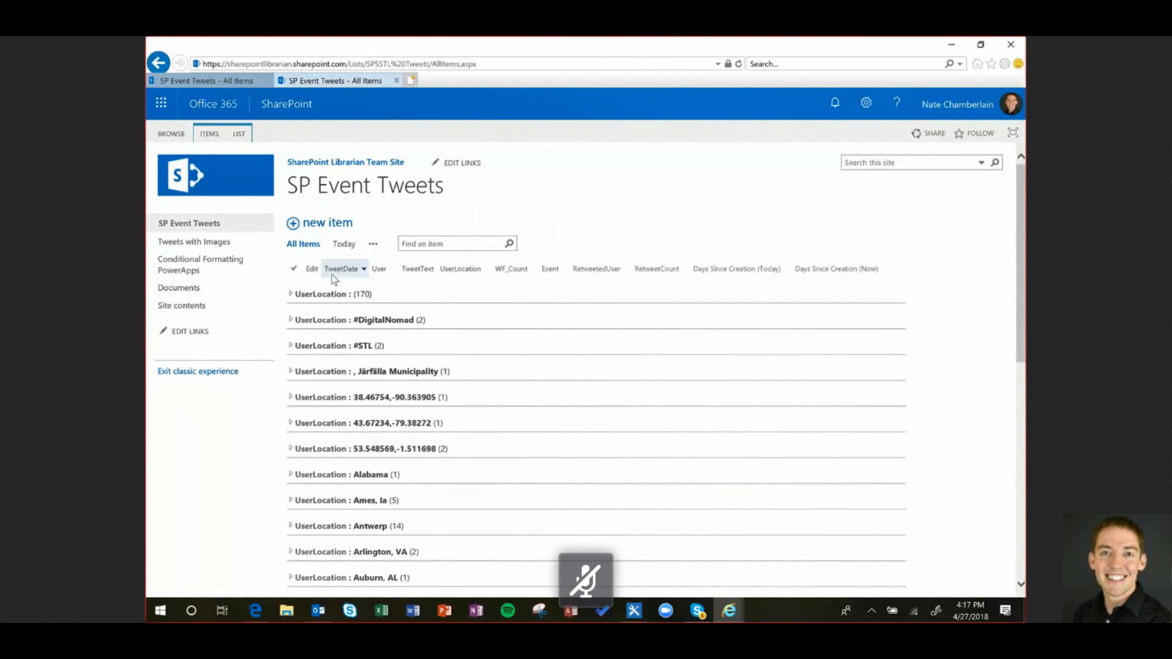
Switch to the Today view and edit it to reveal its Created equal to [Today] filter
left_click(344, 244)
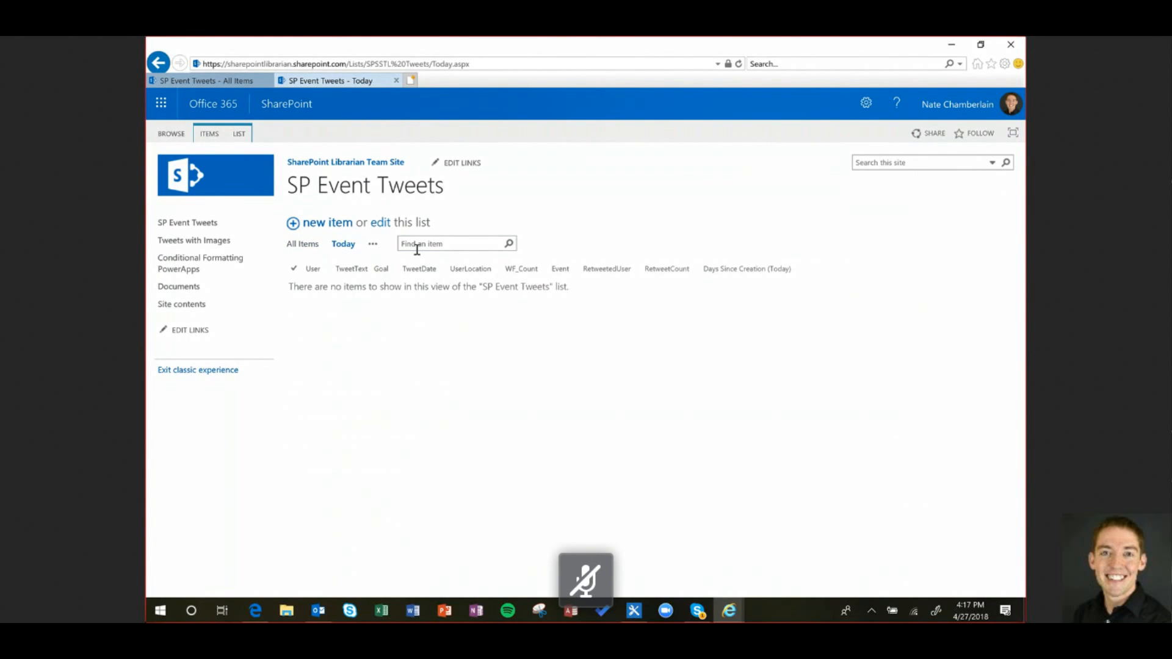
left_click(373, 244)
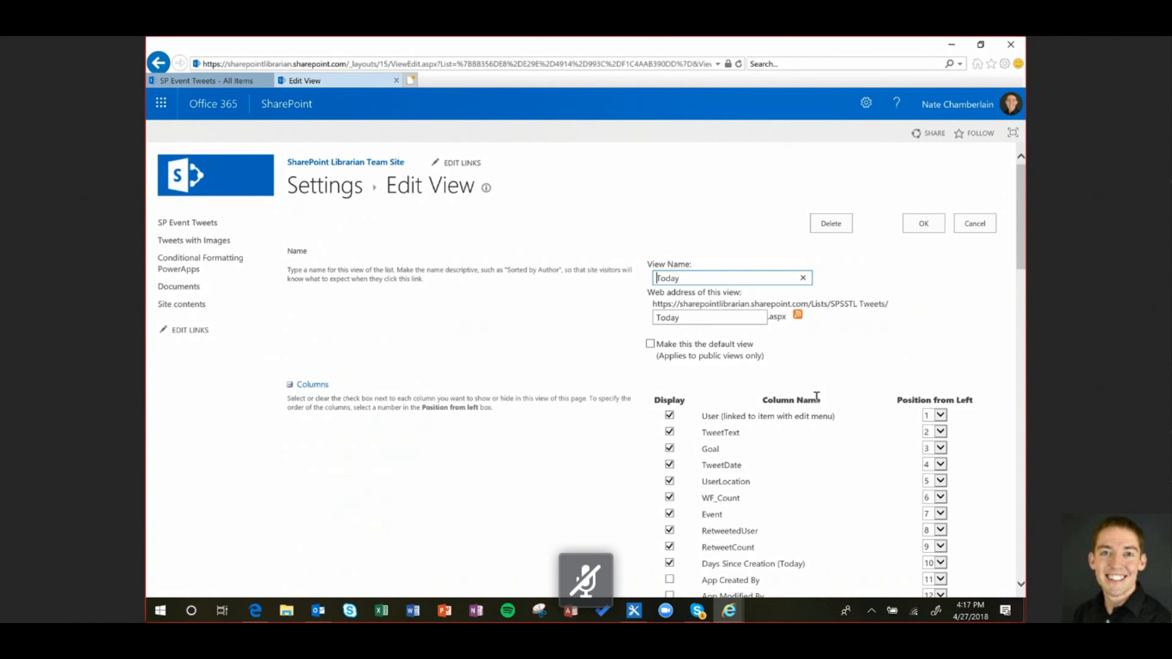
scroll(639, 360, "down", 15)
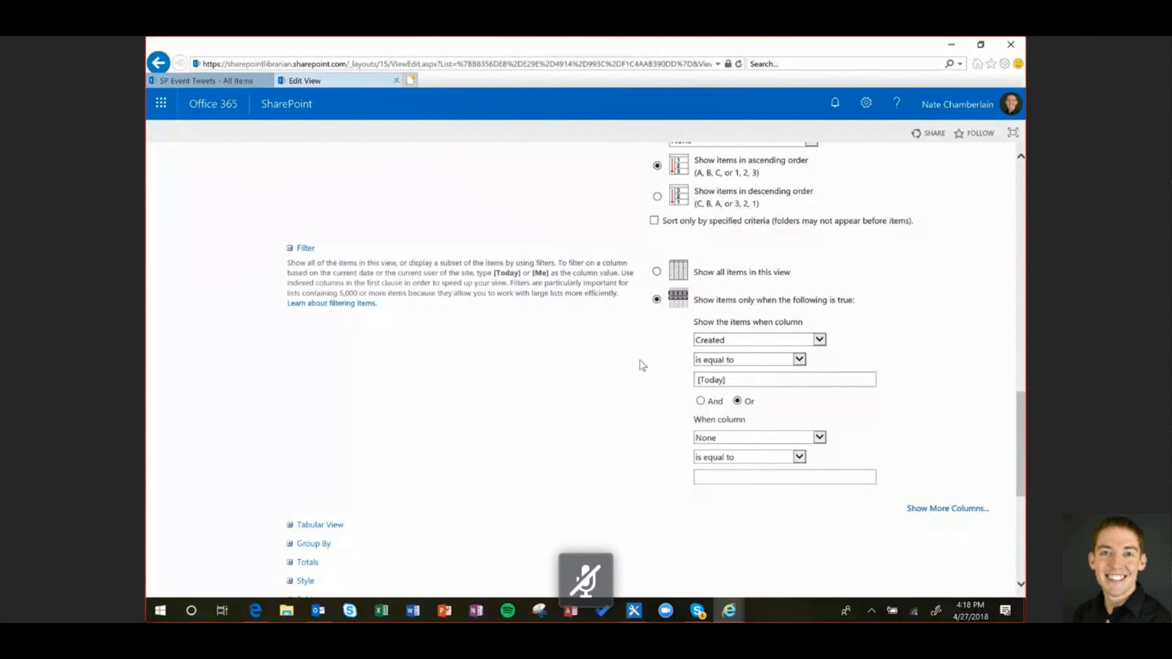
Change the Today filter to Created is greater than or equal to [Today]-7 and save
left_click(795, 385)
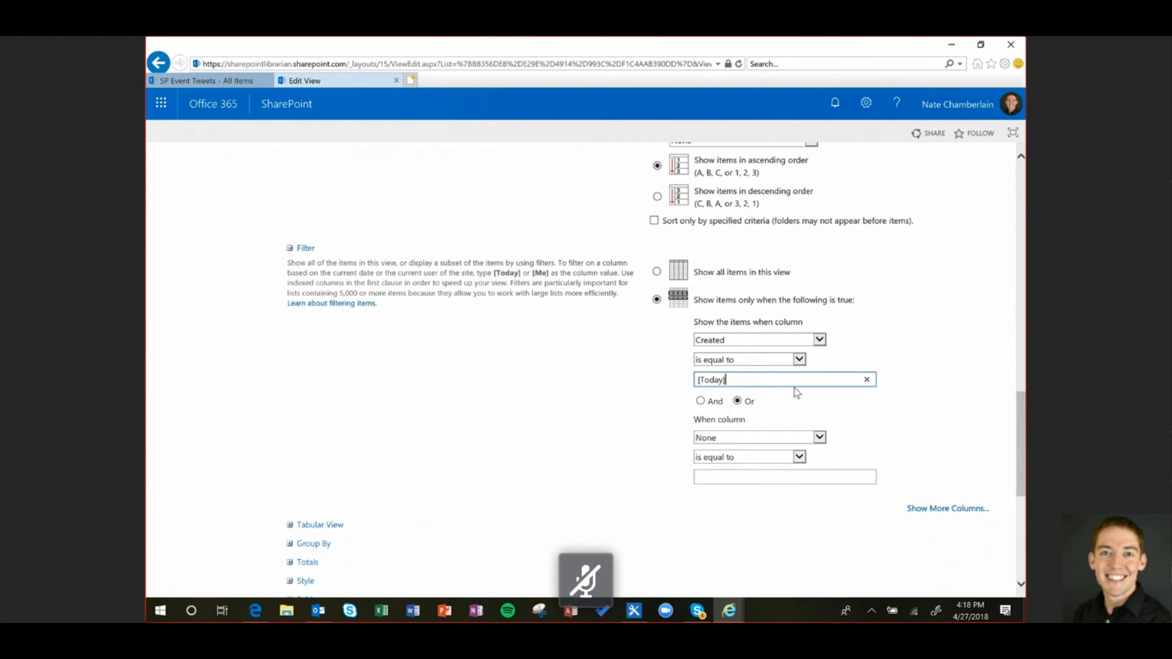
left_click(799, 360)
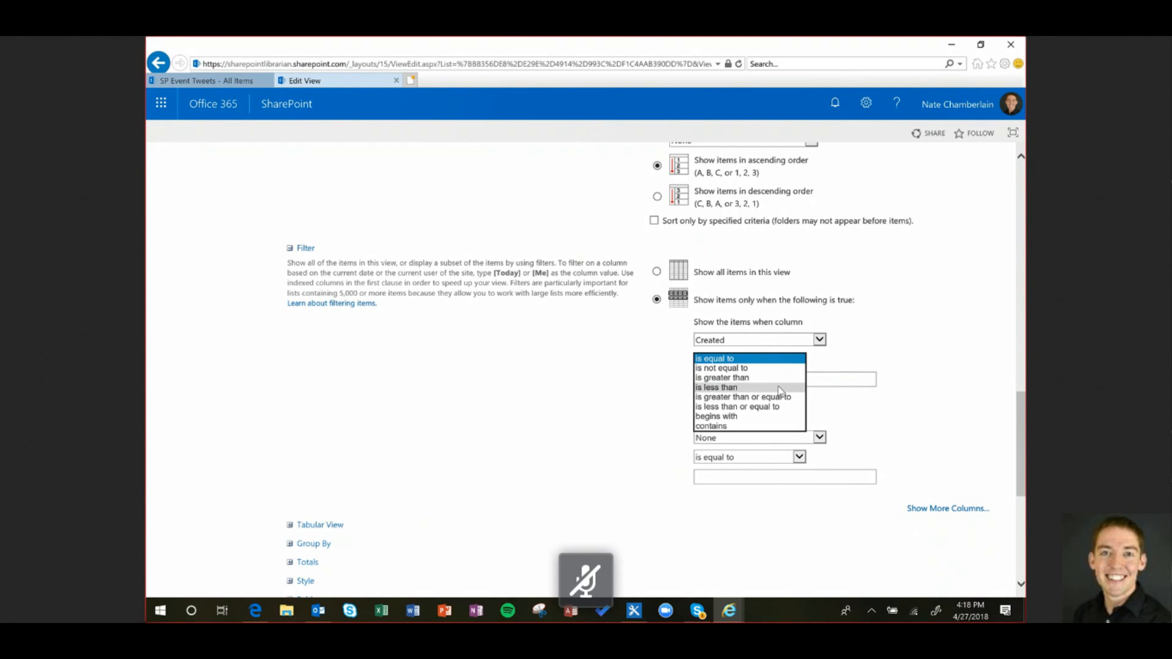
left_click(775, 396)
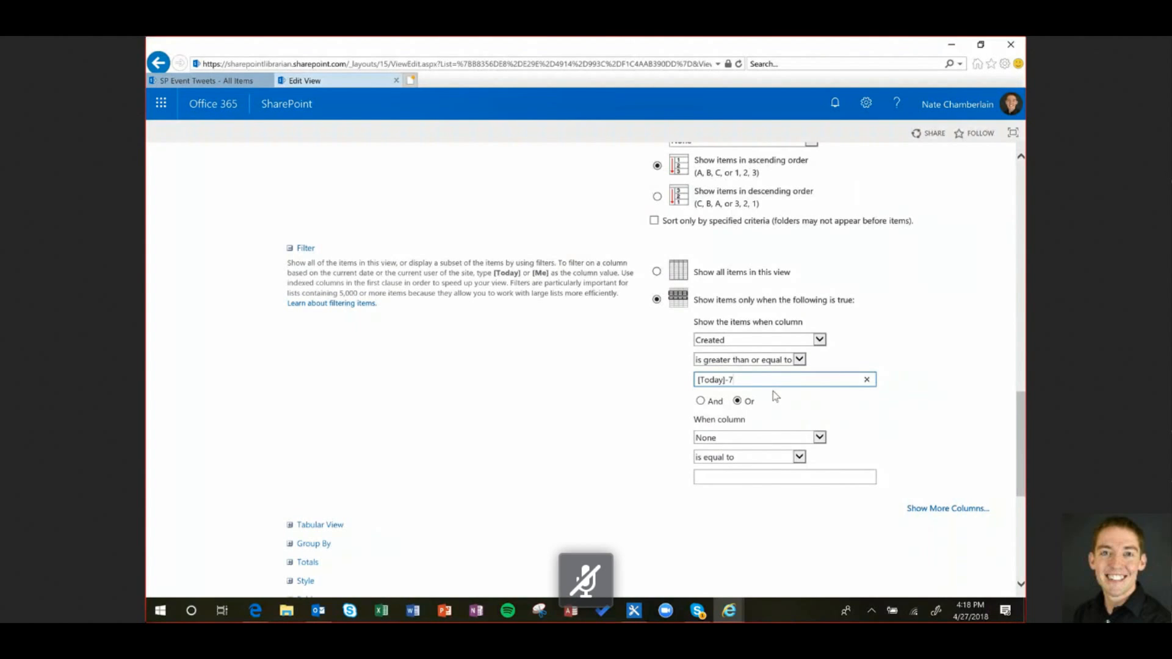
scroll(777, 397, "up", 12)
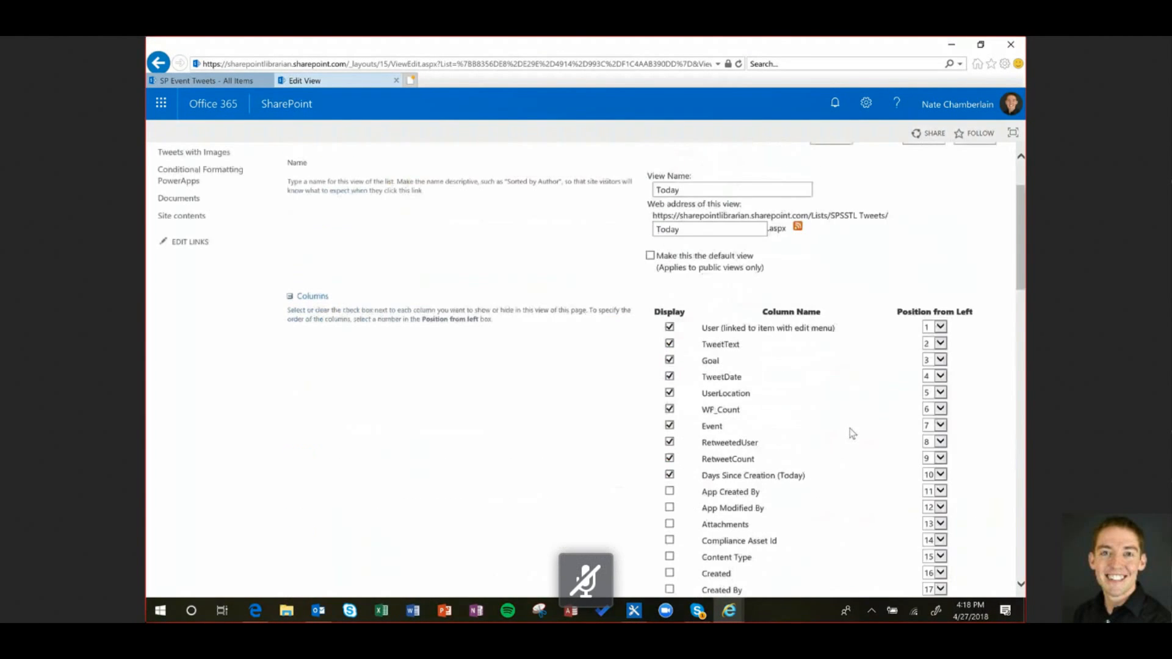
scroll(920, 247, "up", 2)
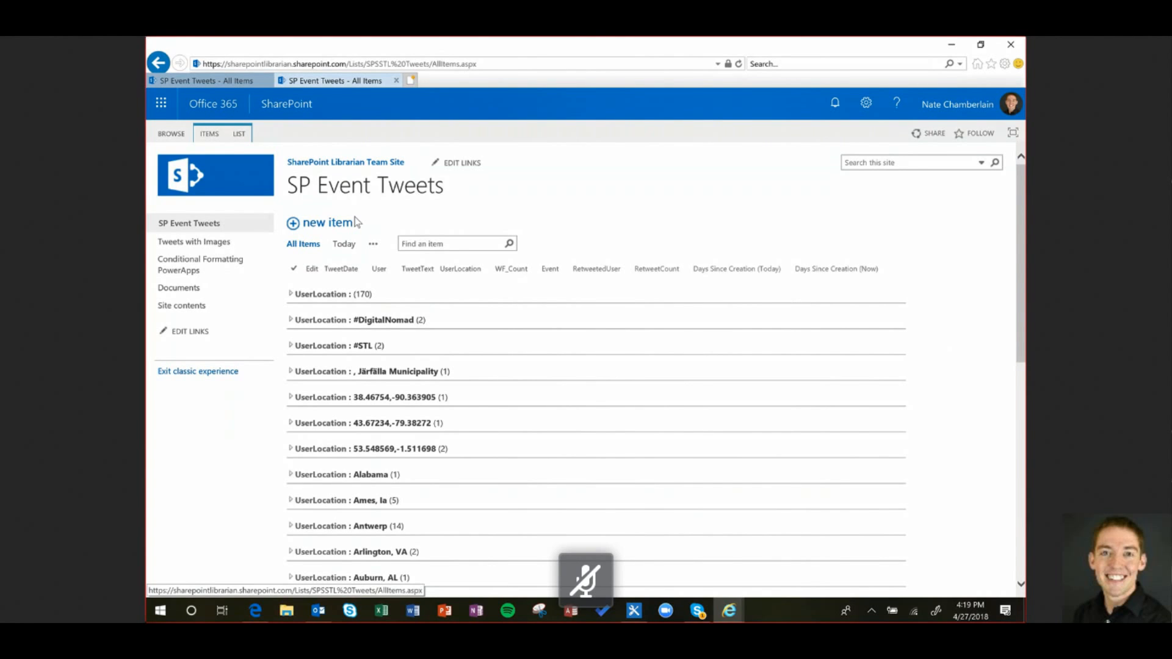
Open SP Event Tweets in the modern list experience from the LIST ribbon
left_click(373, 243)
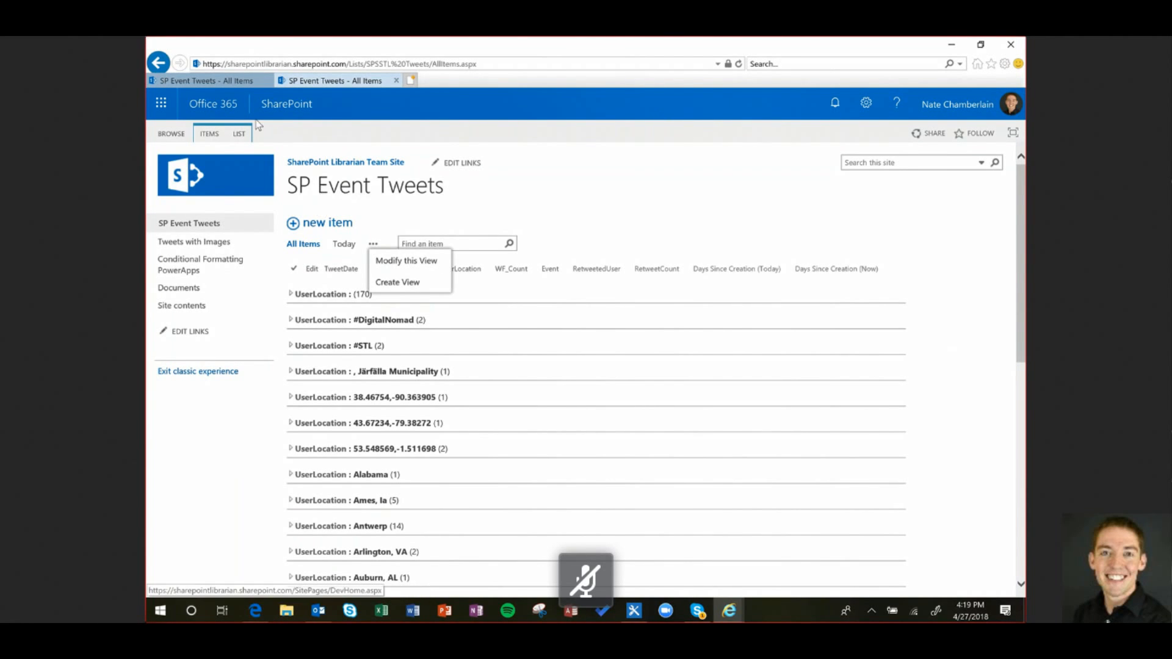
left_click(239, 134)
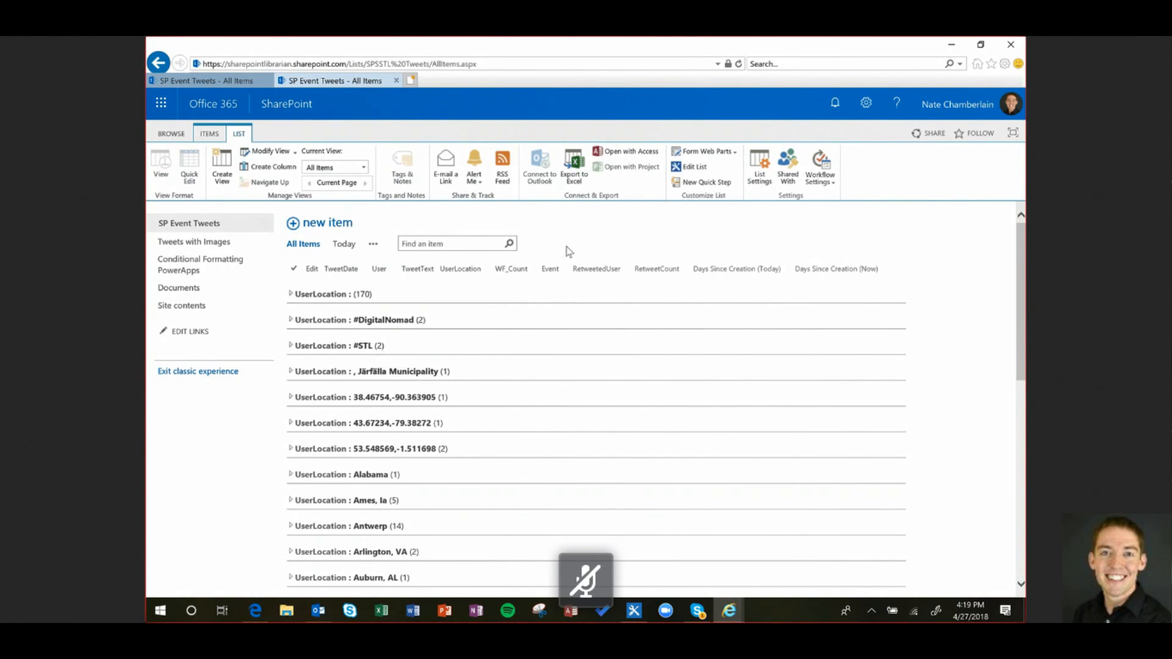
left_click(249, 270)
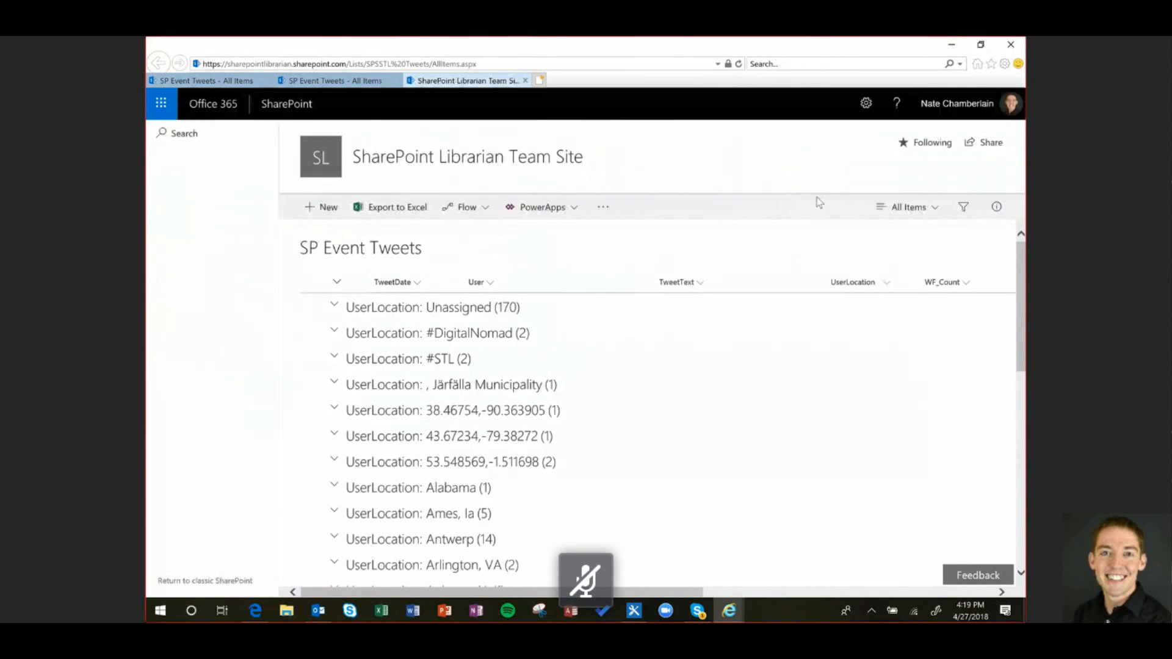
Go to the SP Event Tweets List settings through the Settings gear menu
left_click(866, 107)
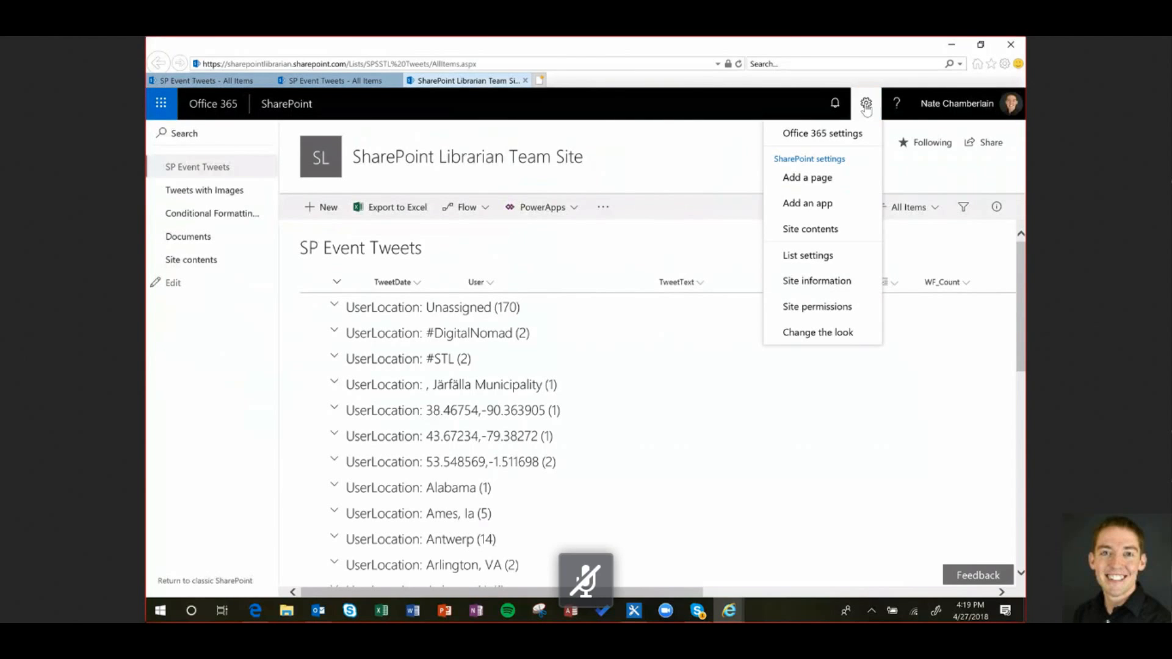
left_click(825, 256)
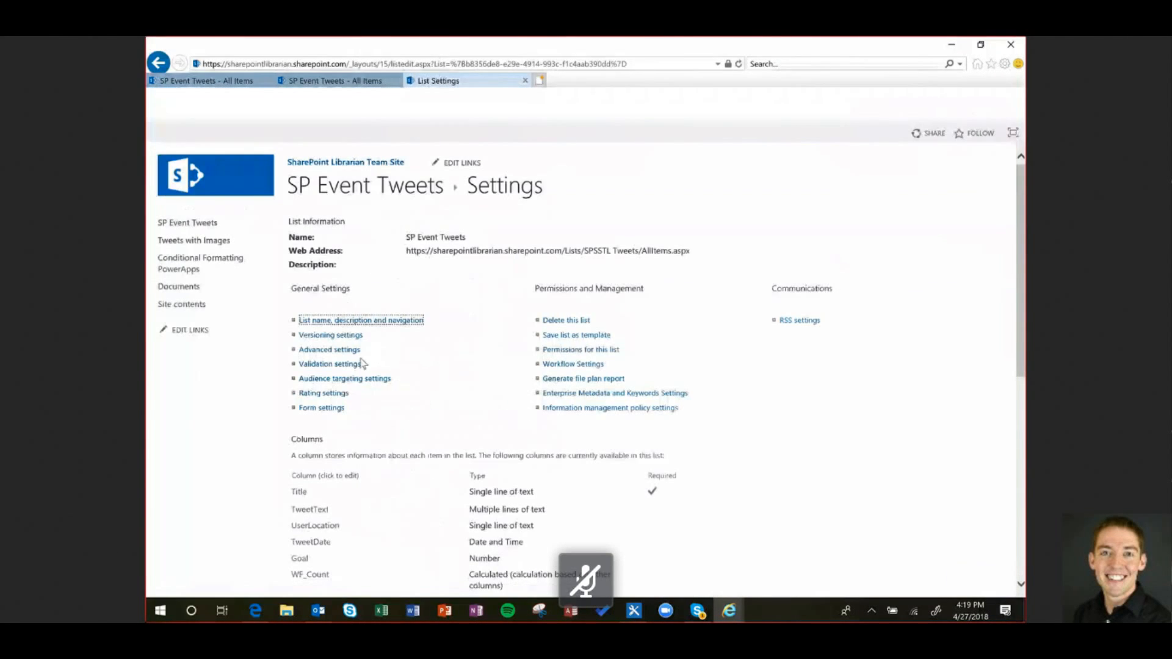
scroll(425, 331, "down", 2)
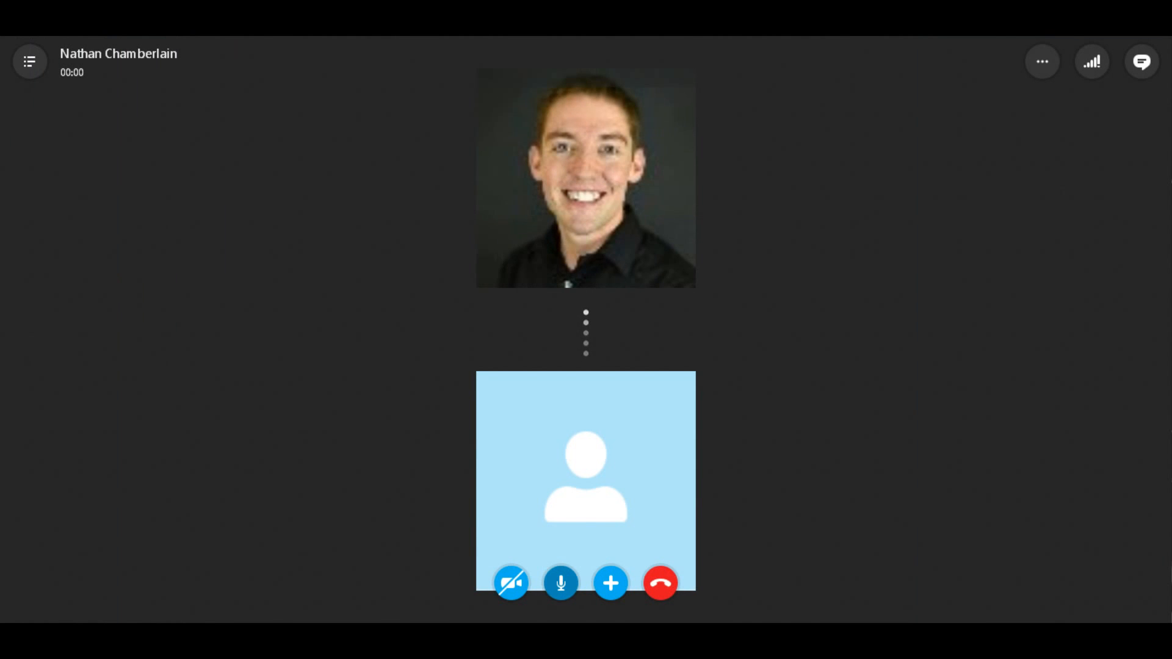
Mute the Skype call and close its call-quality feedback window
left_click(561, 583)
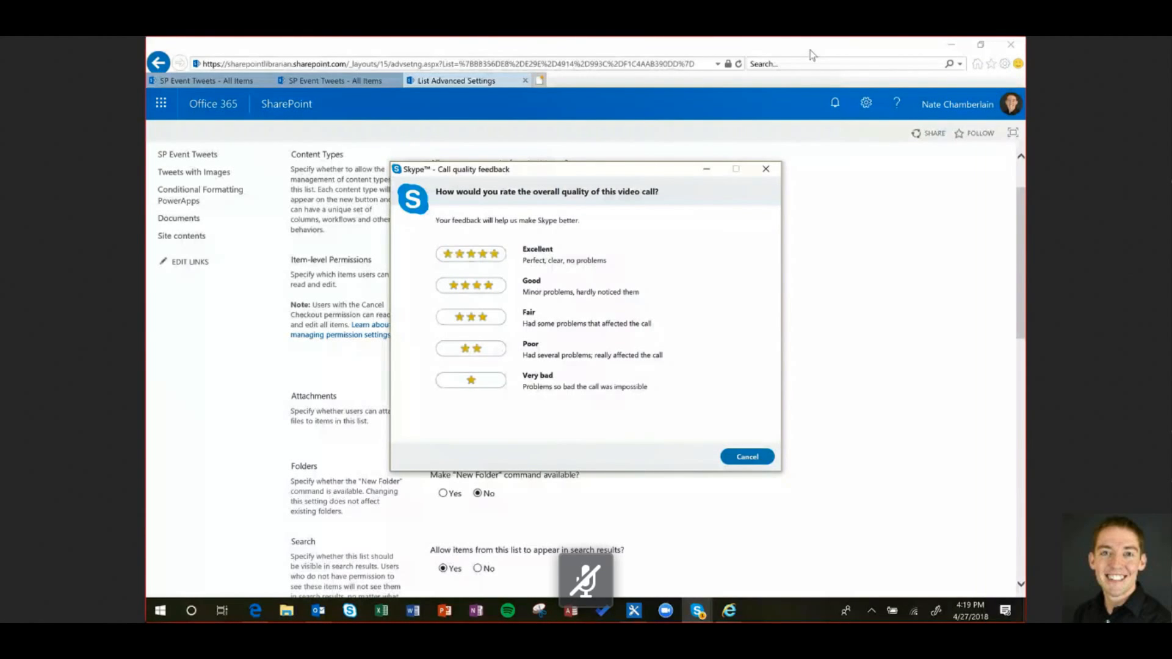
left_click(766, 169)
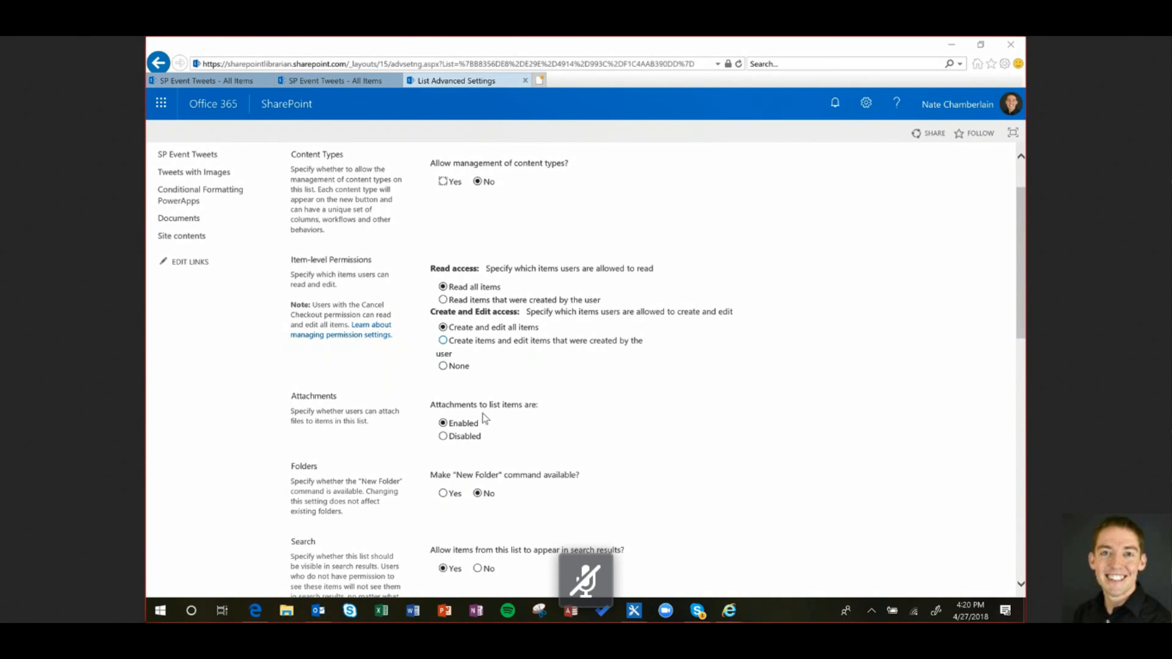
Scroll List Advanced Settings down to the Dialogs option 'Launch forms in a dialog?'
scroll(547, 388, "down", 1)
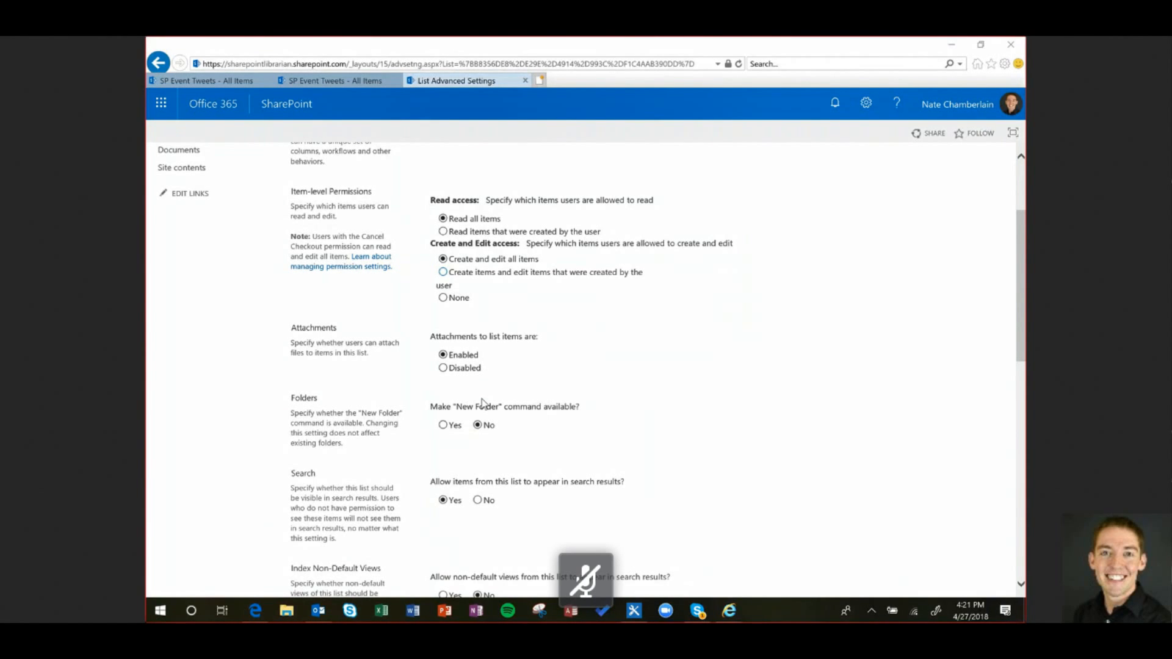
scroll(483, 403, "down", 1)
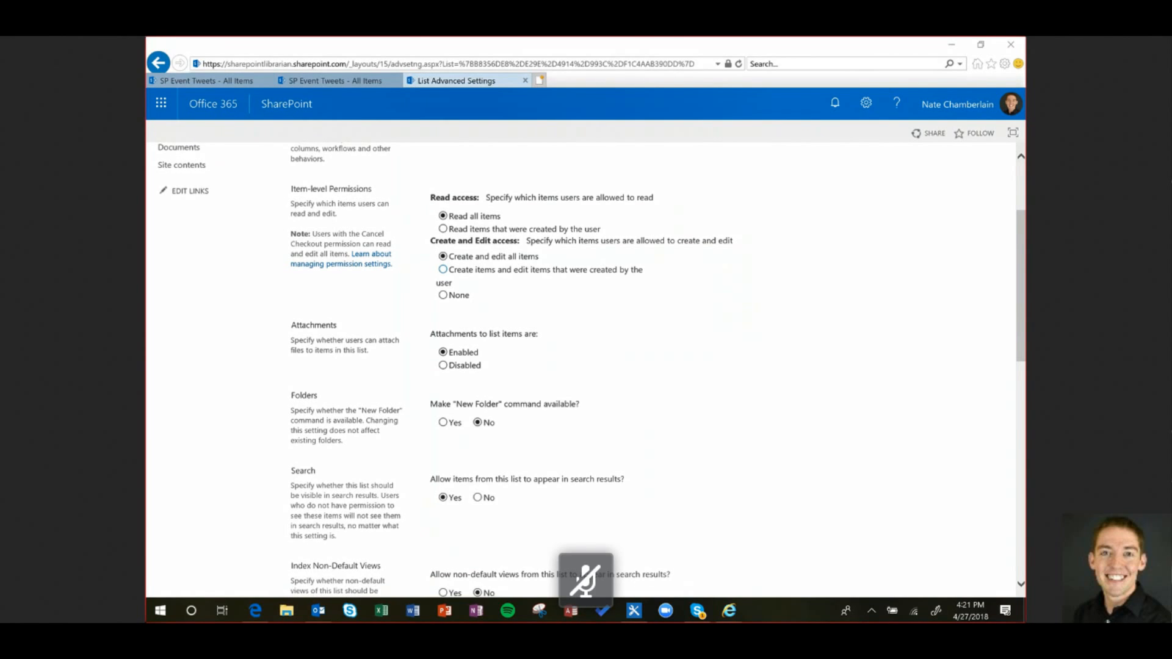
scroll(482, 403, "down", 10)
scroll(482, 402, "up", 3)
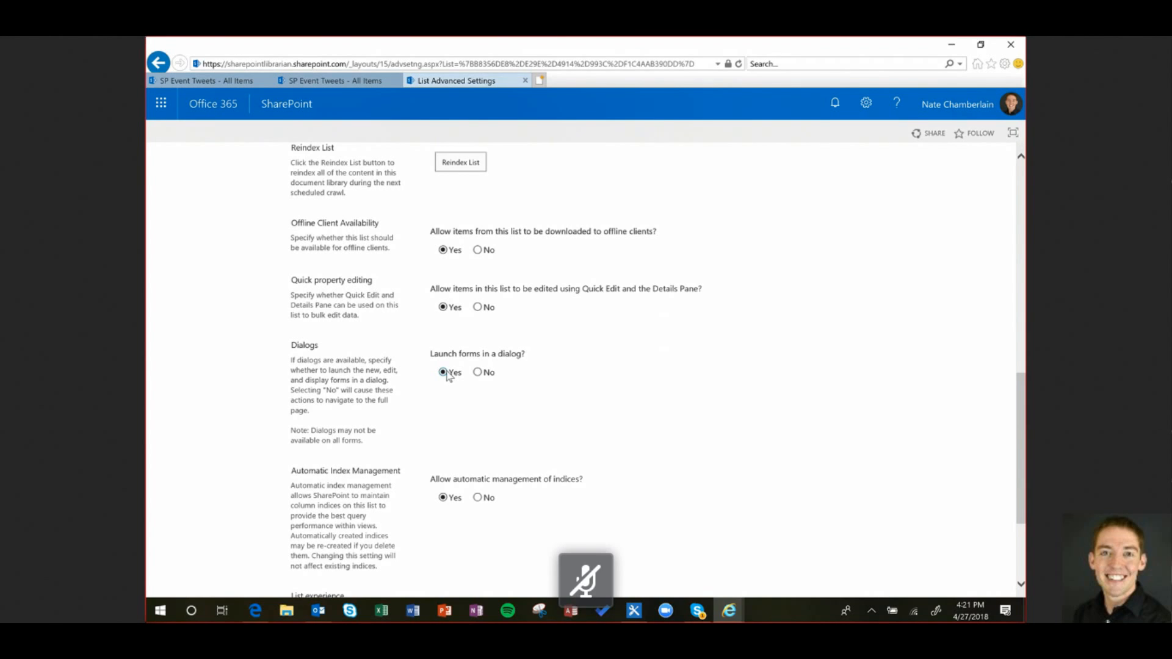
scroll(614, 437, "down", 3)
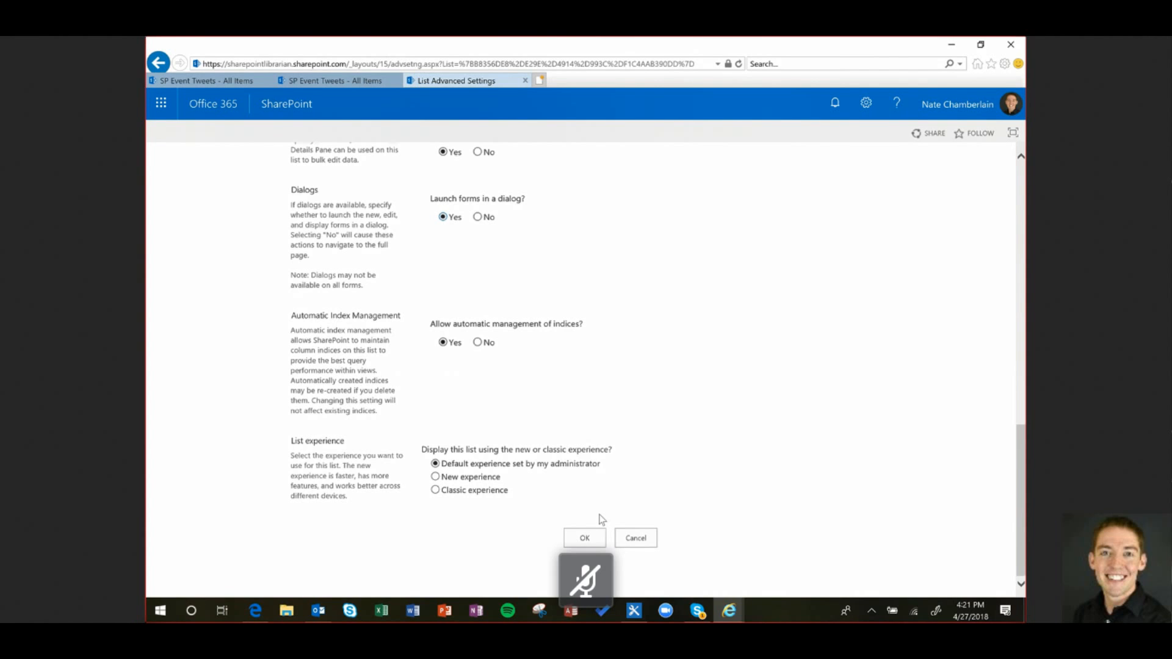
Save the advanced settings and open a blank New item panel, with Goal defaulting to 200
left_click(584, 538)
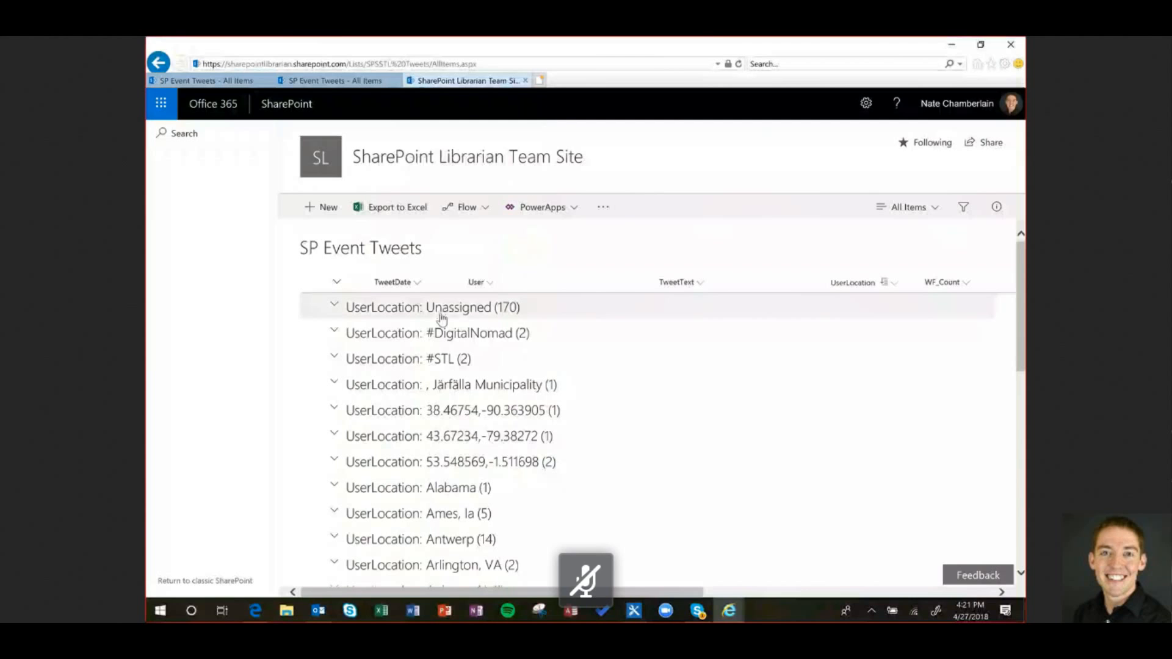
left_click(304, 203)
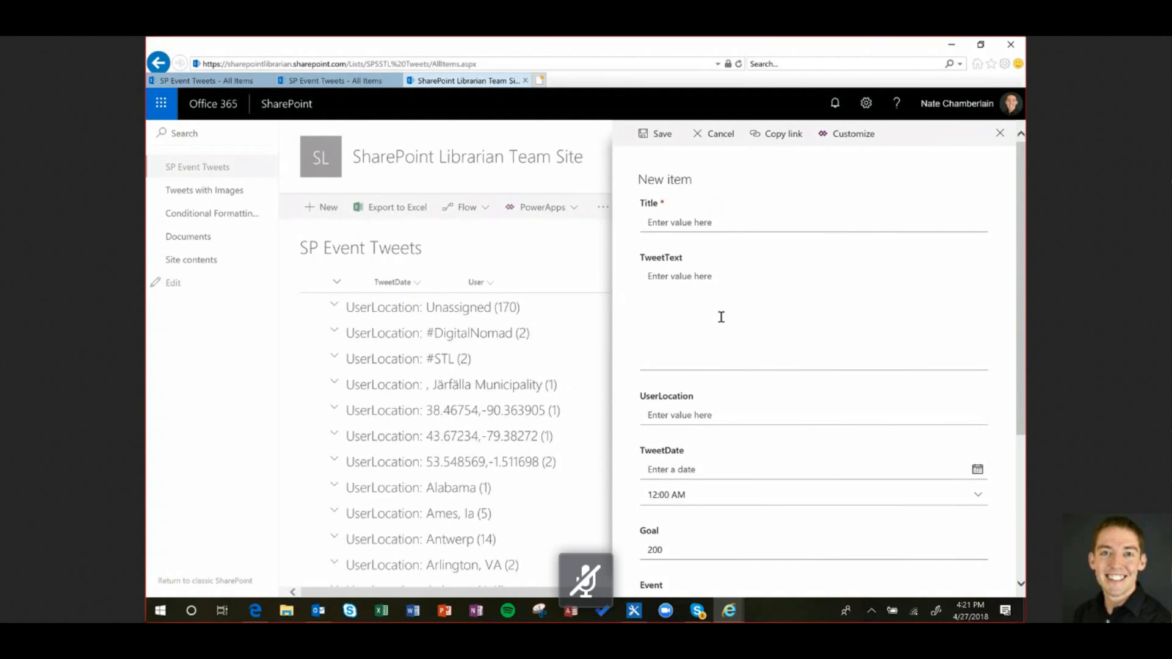
scroll(1018, 492, "down", 5)
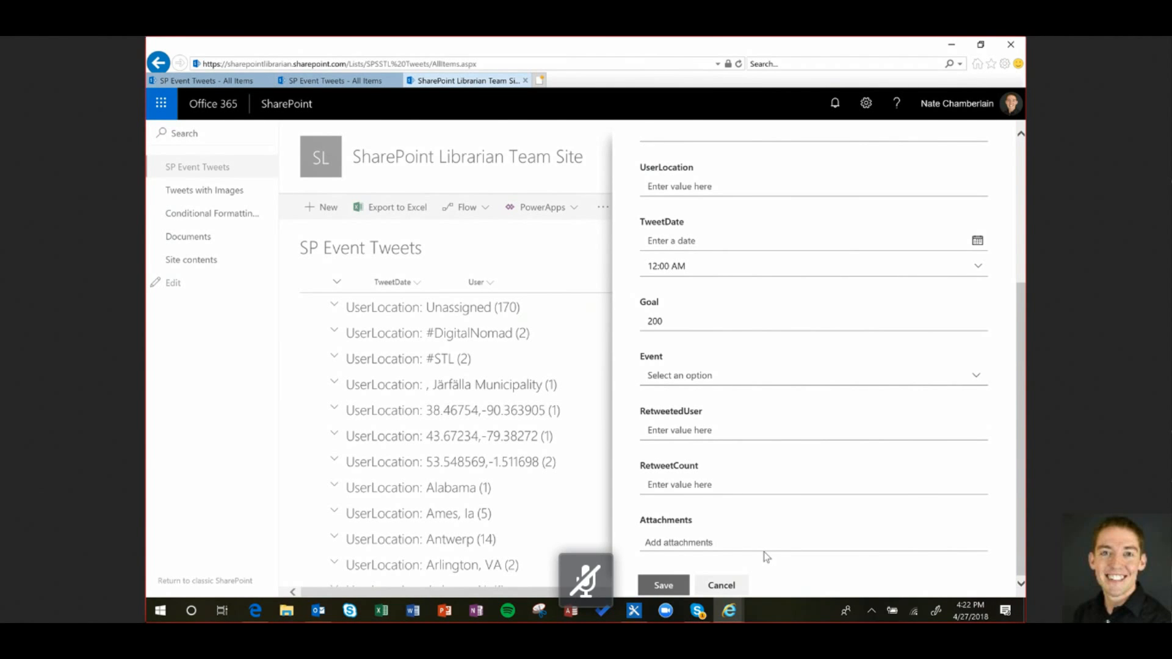
Close the New item panel and cancel the classic New Item dialog
left_click(721, 584)
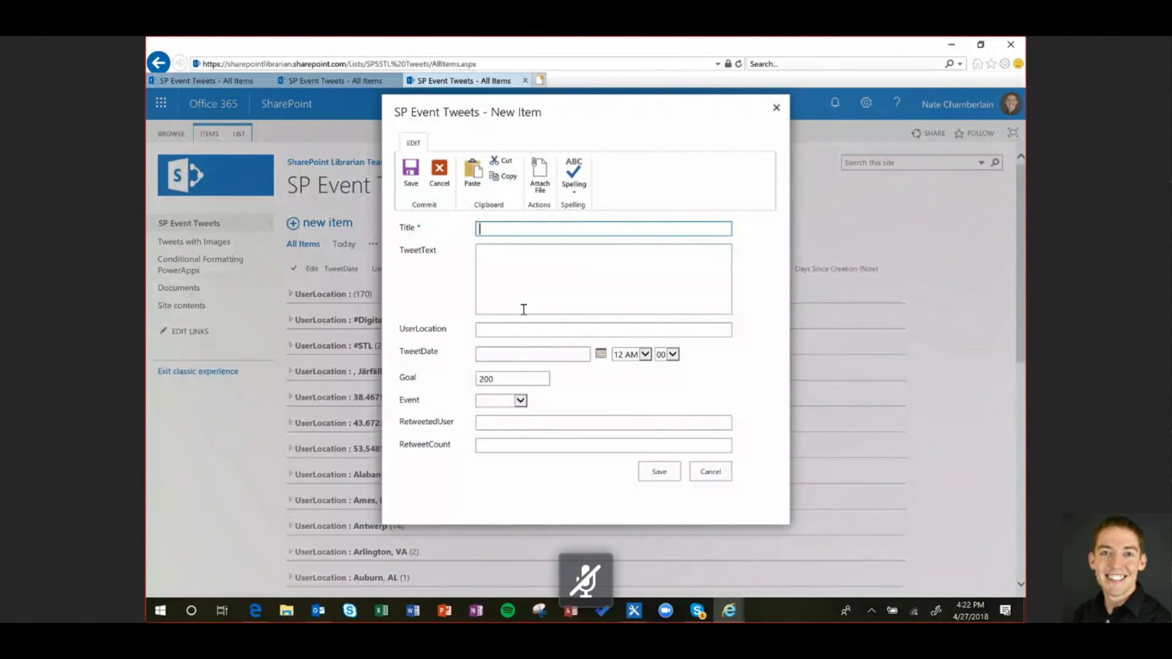
left_click(721, 478)
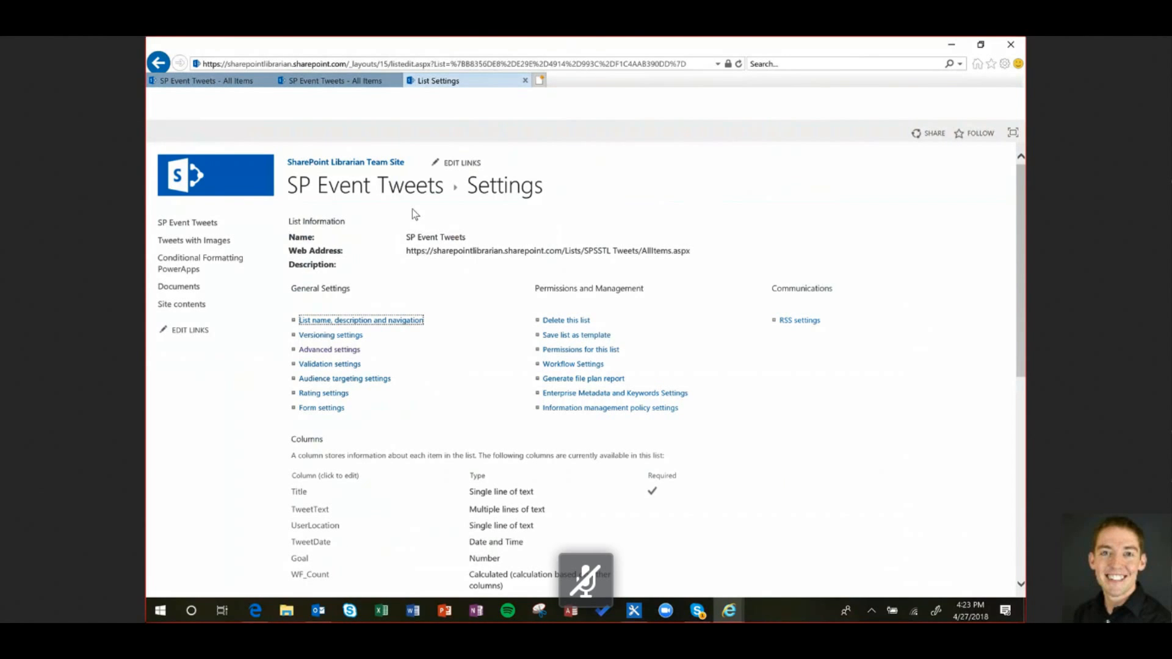
left_click(347, 350)
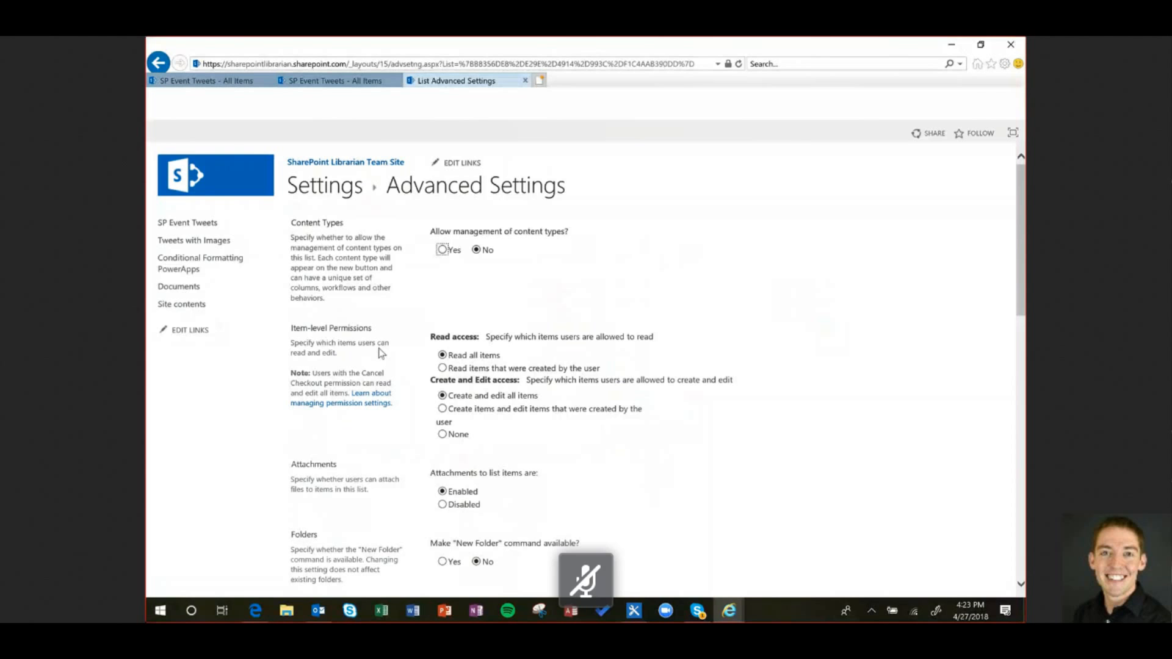
scroll(487, 314, "down", 3)
scroll(488, 315, "down", 3)
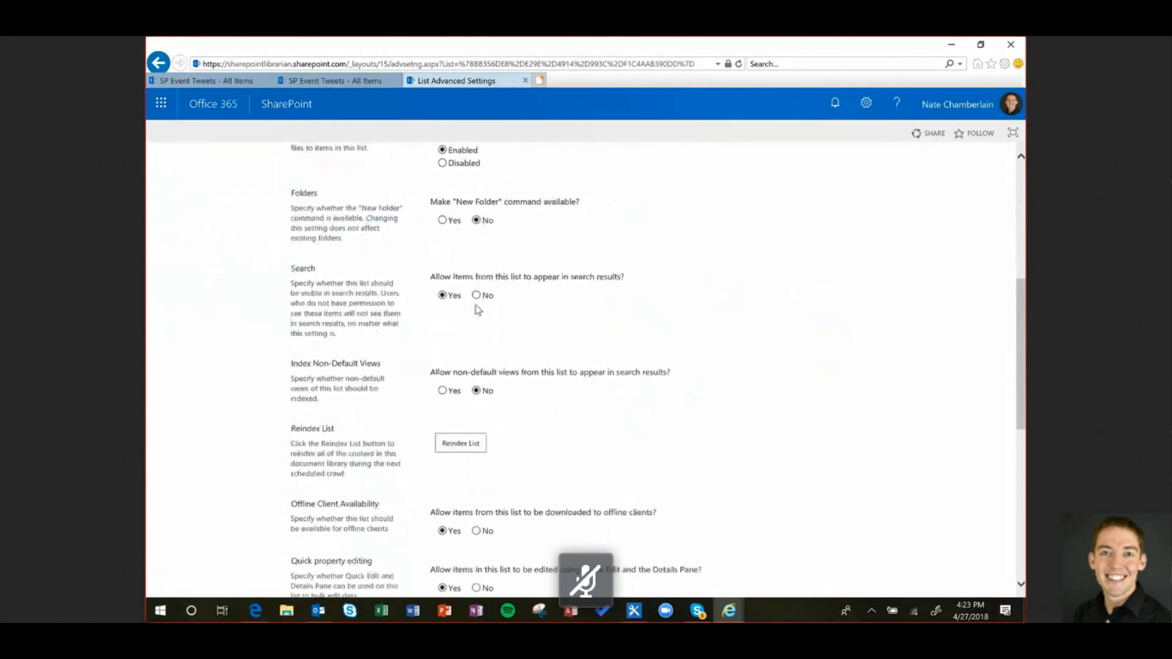
scroll(477, 262, "up", 1)
scroll(551, 298, "down", 5)
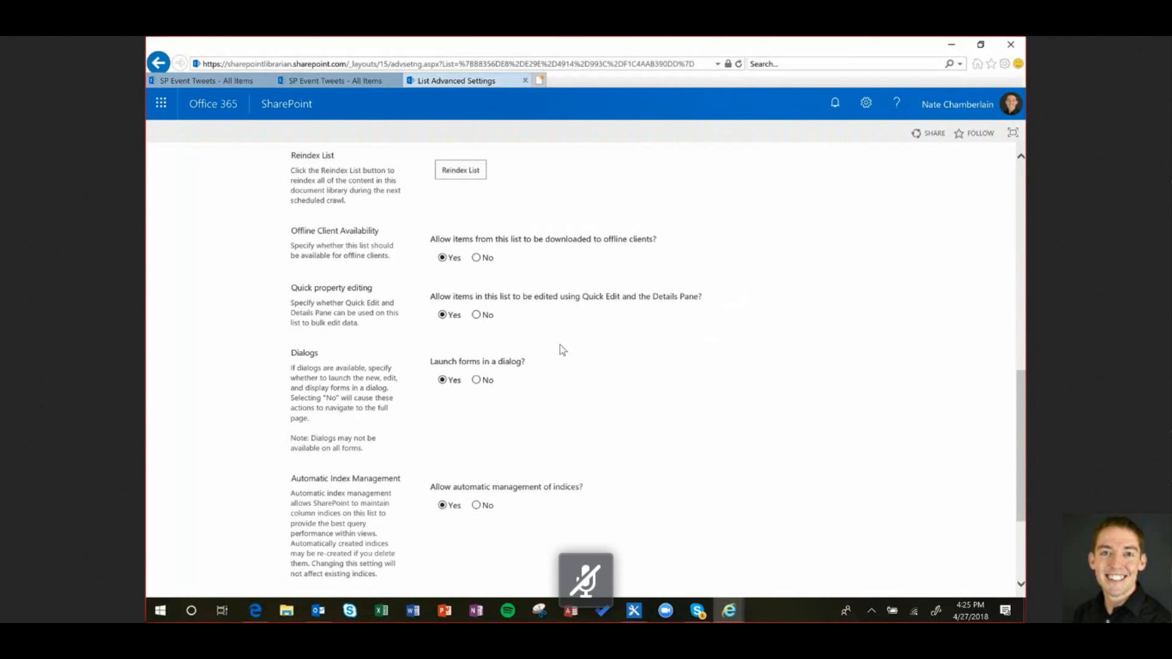
scroll(545, 426, "down", 1)
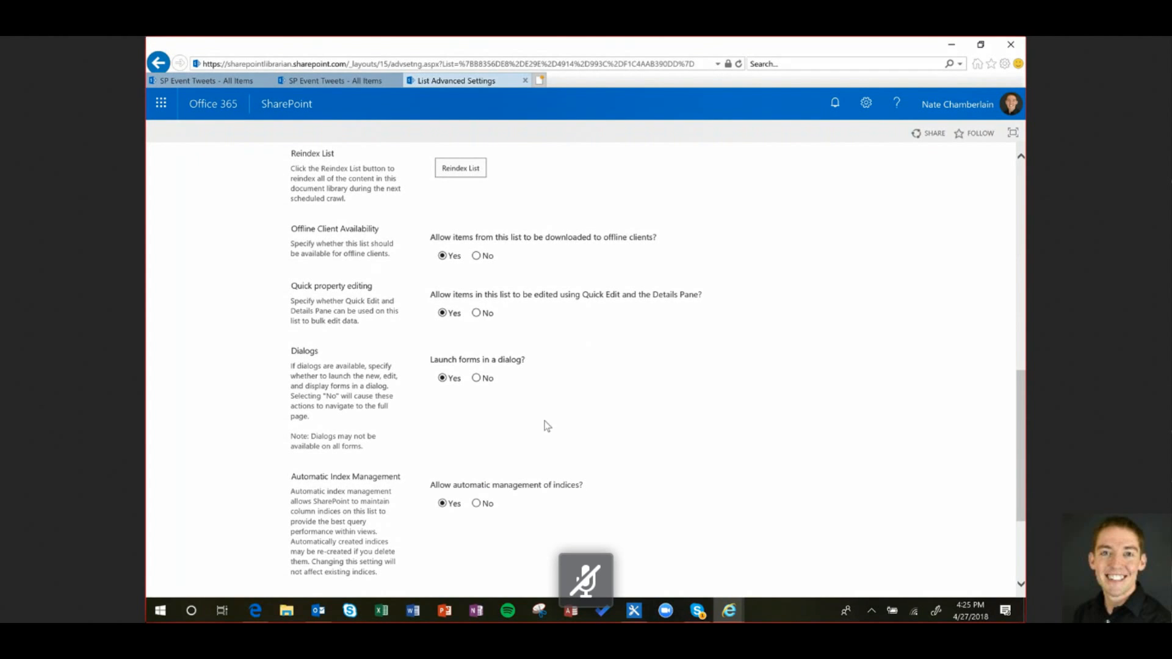
scroll(545, 425, "down", 3)
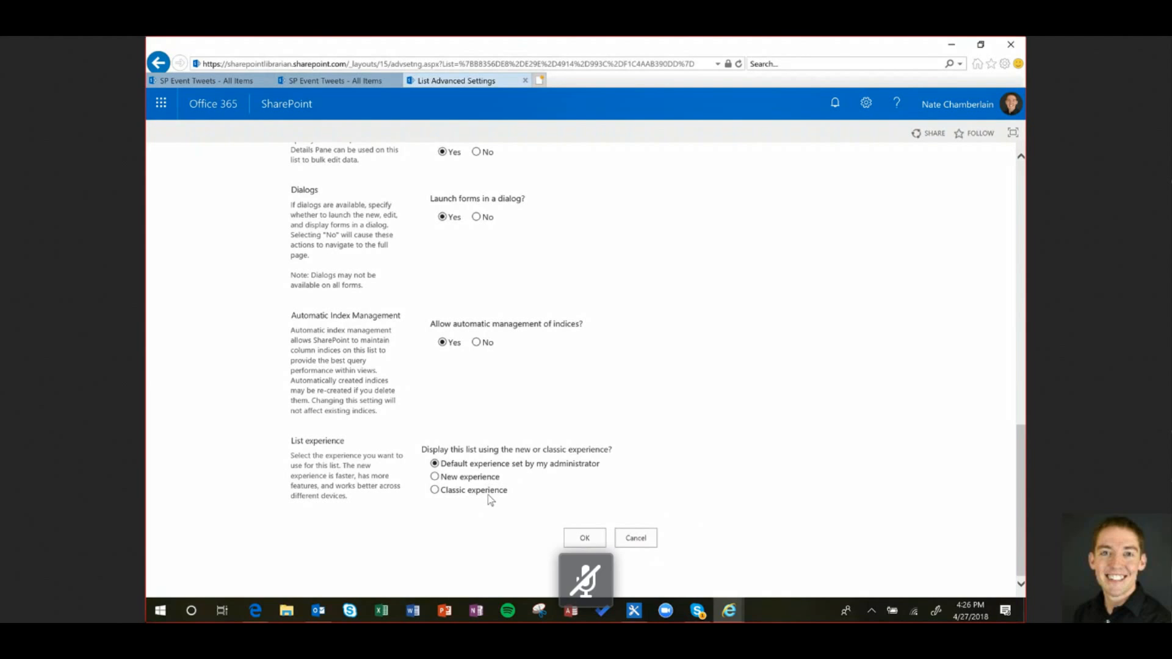
Cancel advanced settings and open the Days Since Creation (Today) column from List Settings
left_click(642, 538)
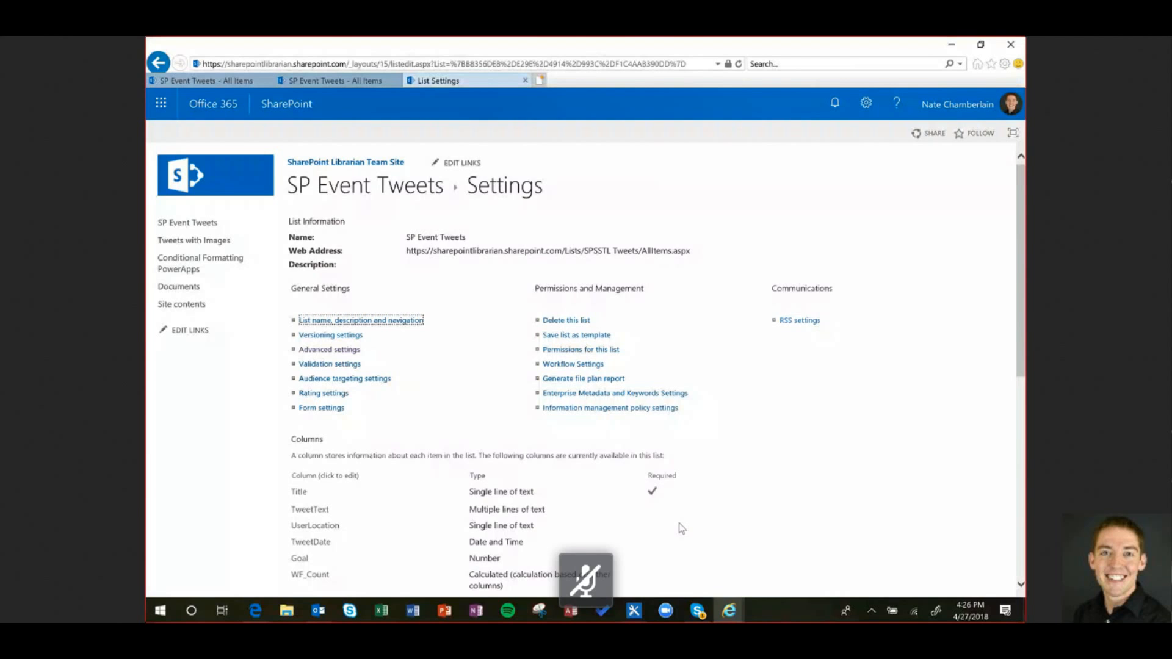
scroll(410, 352, "down", 5)
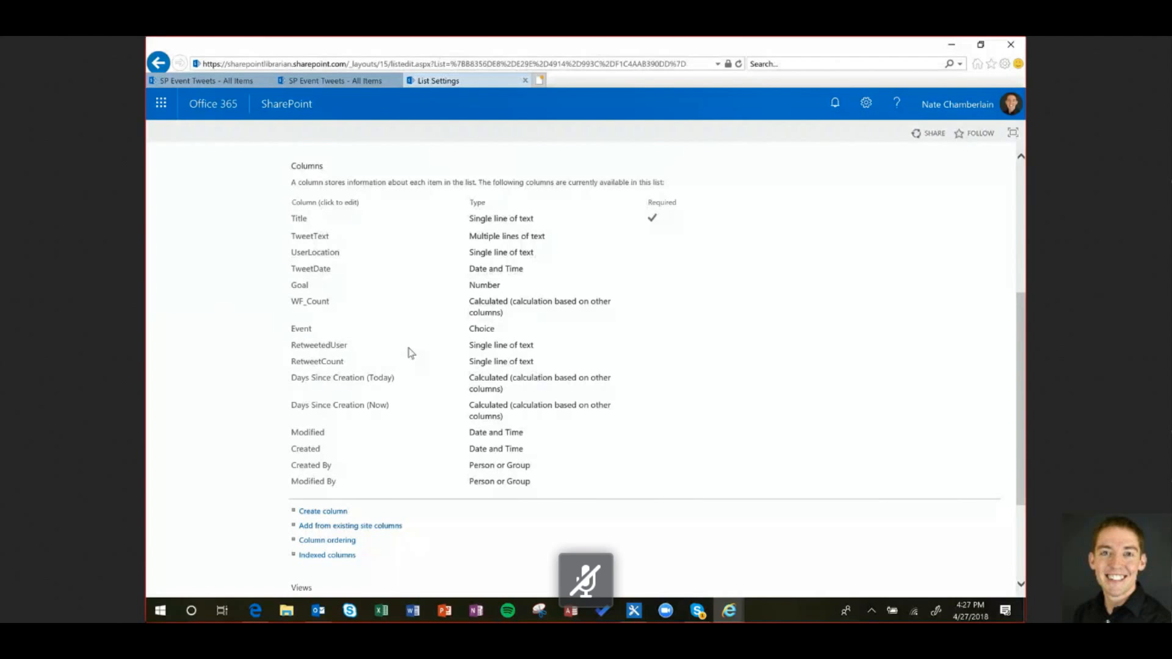
left_click(352, 379)
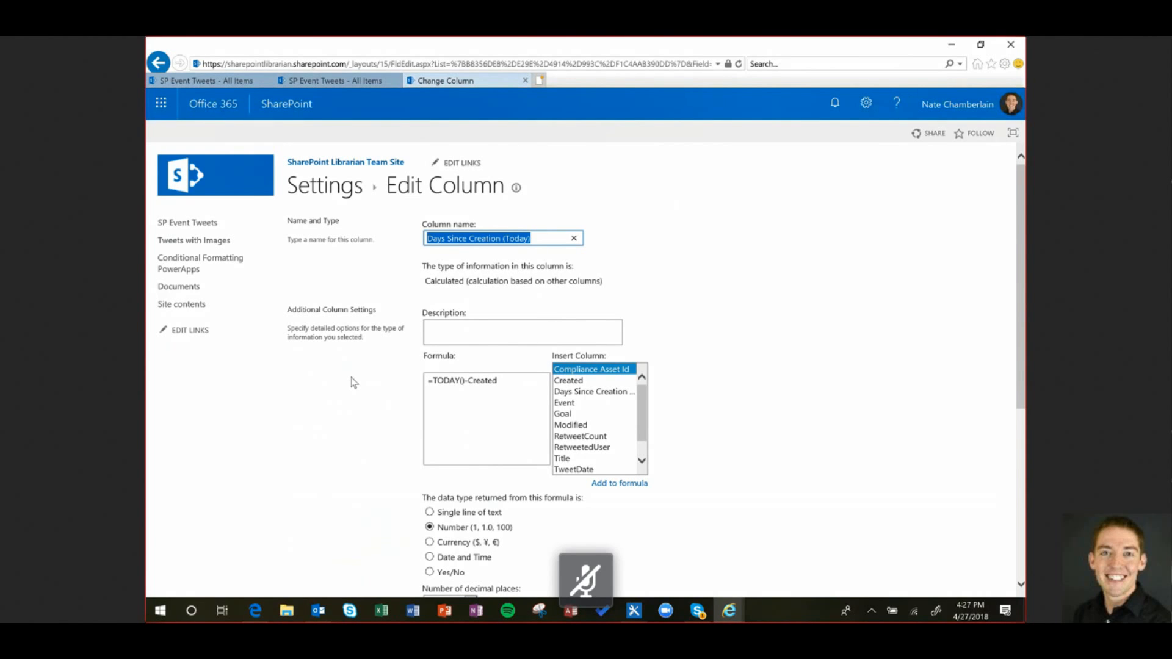
Rewrite the formula as =(TODAY()-Created)/365, keeping decimal places on Automatic
left_click(462, 381)
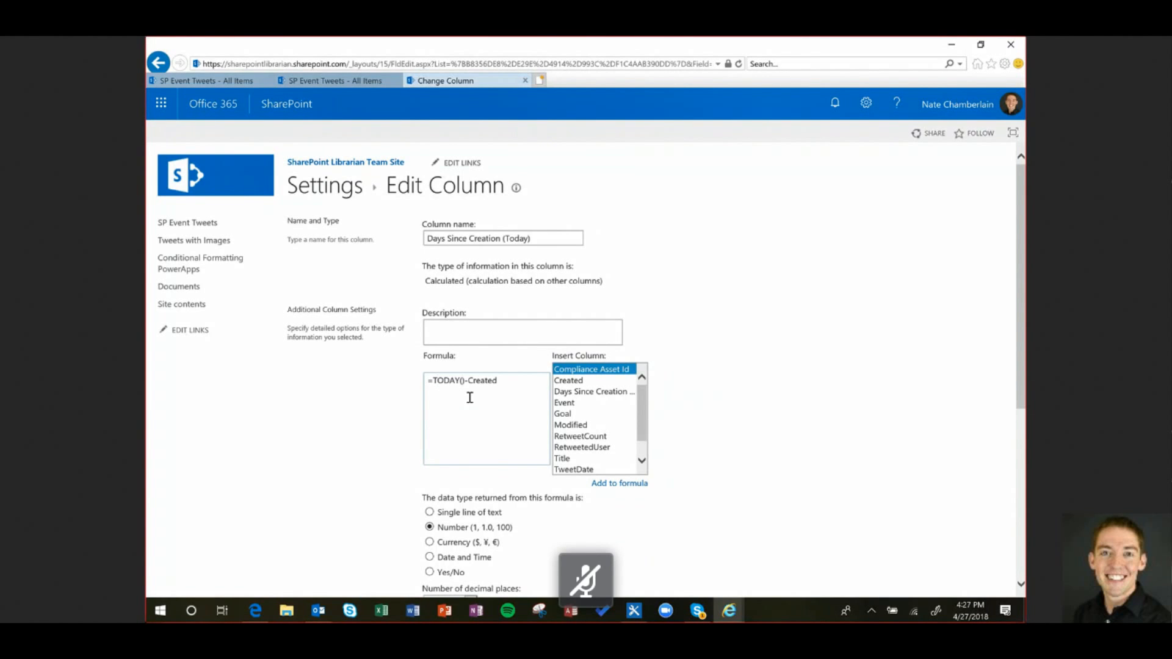
type("(")
left_click(499, 381)
type(")/36")
scroll(520, 407, "down", 3)
left_click(469, 397)
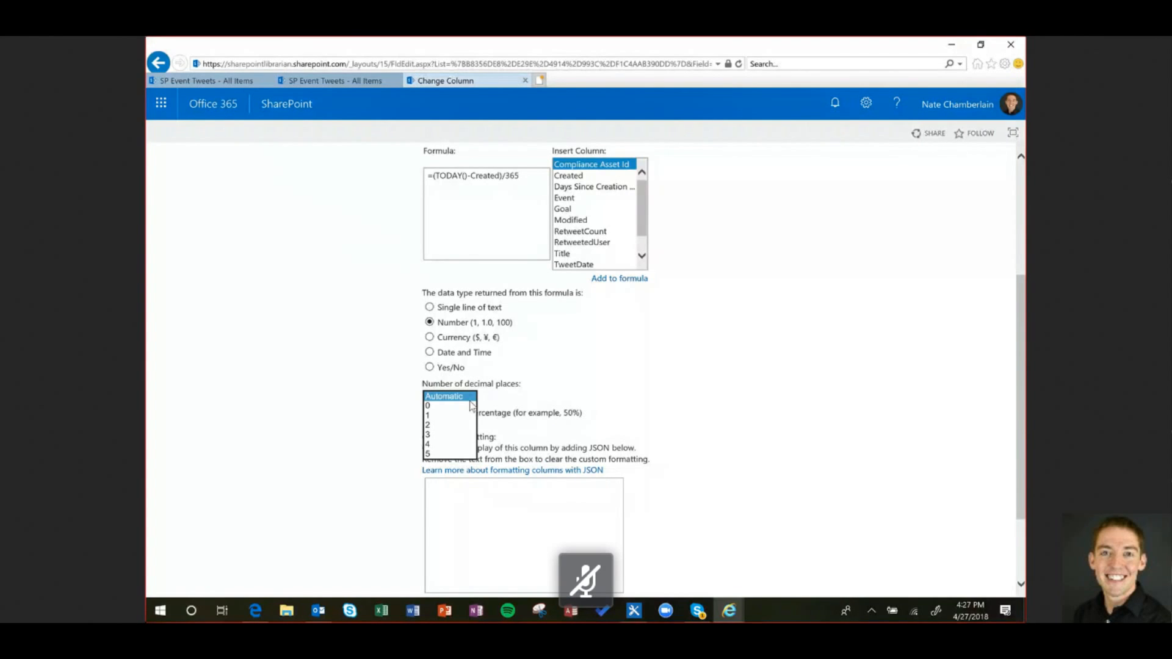
left_click(597, 394)
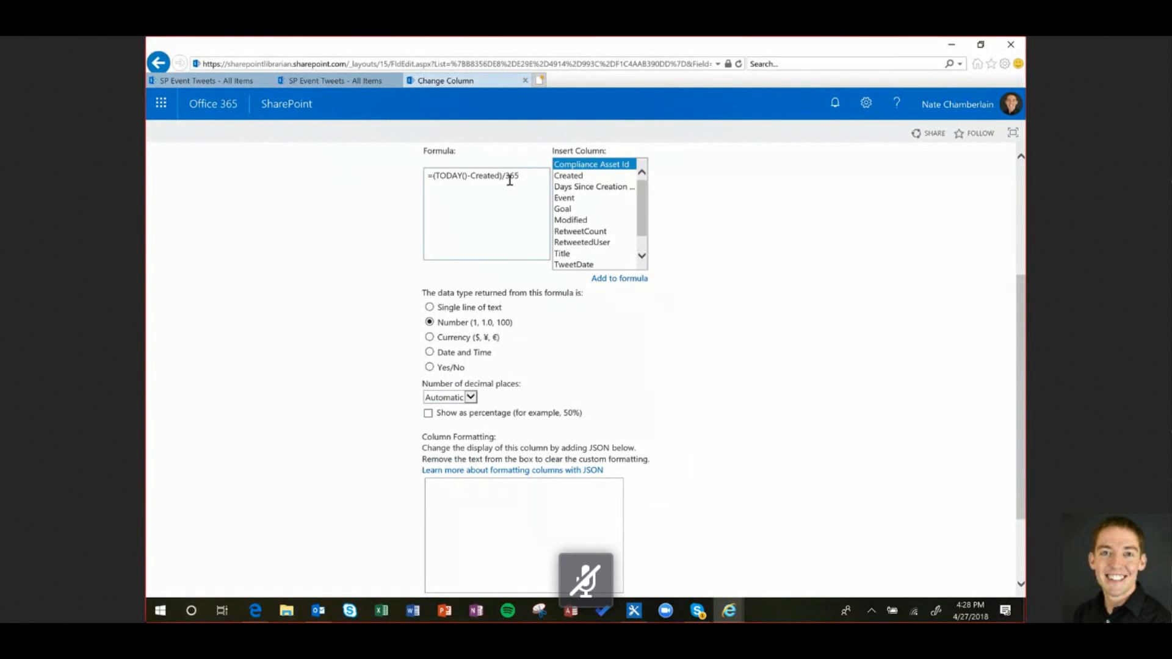
scroll(510, 180, "up", 1)
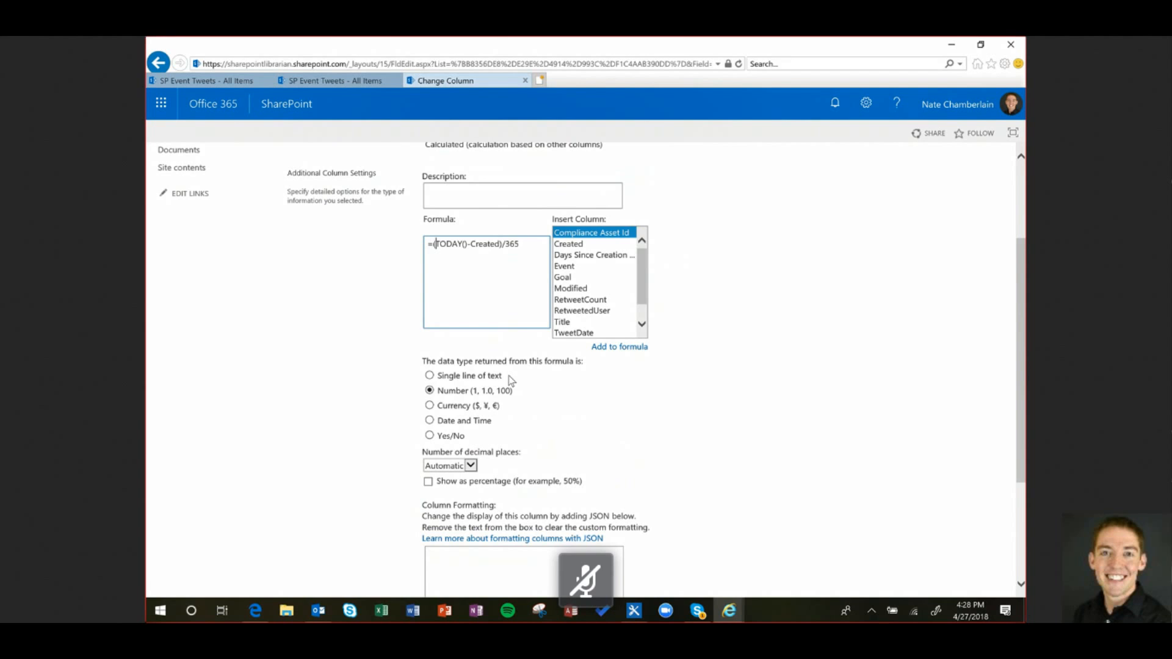
Edit the formula to =CONCATENATE((TODAY()-Created)/365," years") so it shows a years label
type("concatenate(")
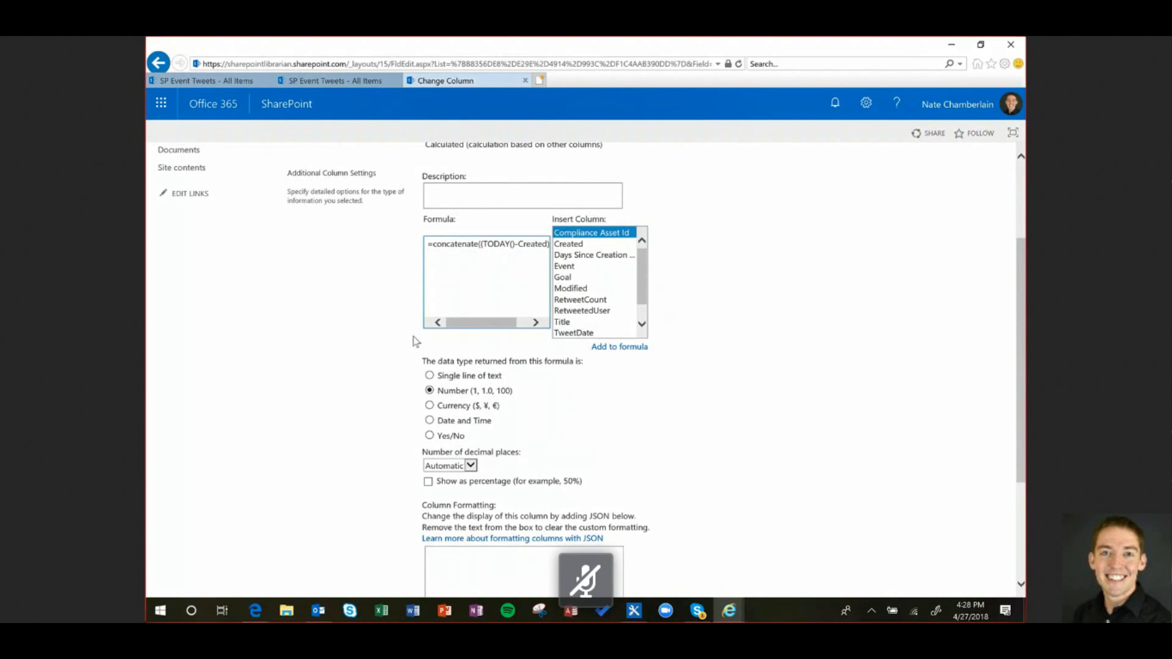
key("Right")
key("Right")
key("Right")
key("Right")
key("Right")
key("Right")
key("Right")
key("Right")
key("Right")
key("Right")
key("Right")
key("Right")
key("Right")
key("Right")
key("Right")
key("Right")
key("Right")
key("Right")
key("Right")
key("Right")
key("Right")
type(",")
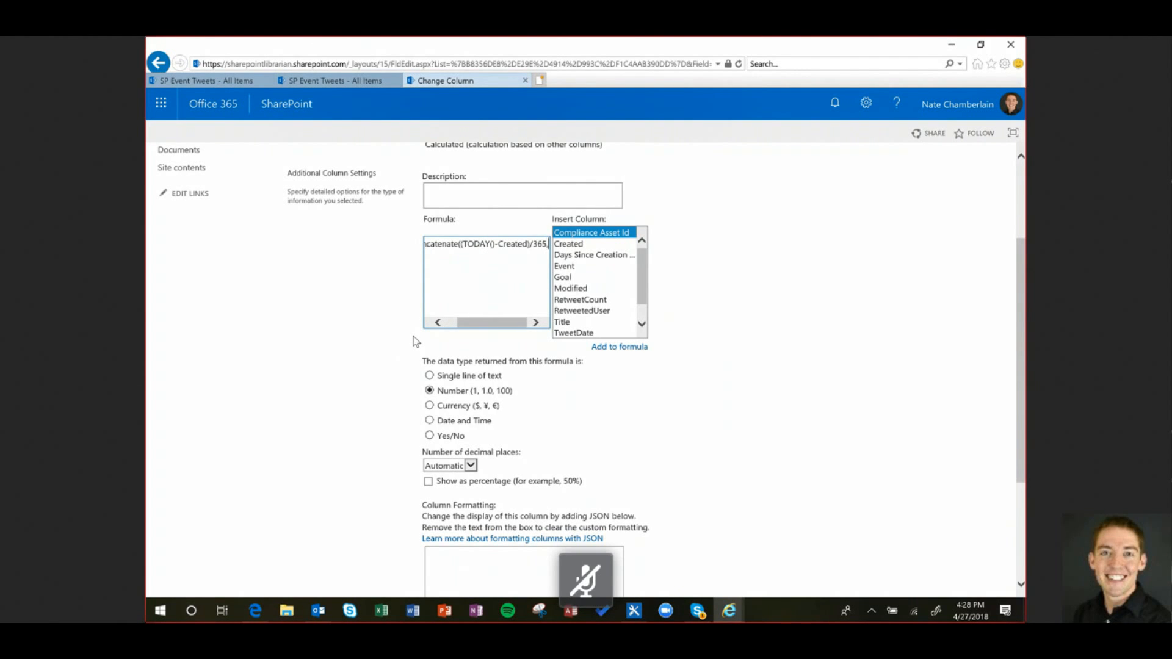
type("\"")
type(" ye")
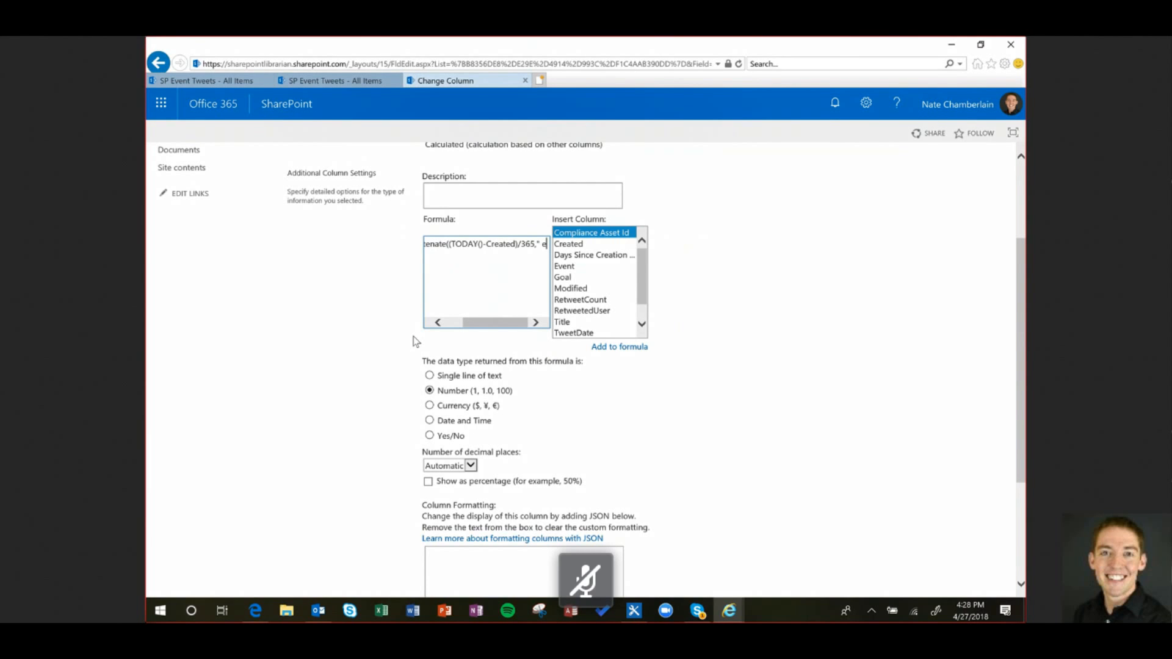
type("ars\"")
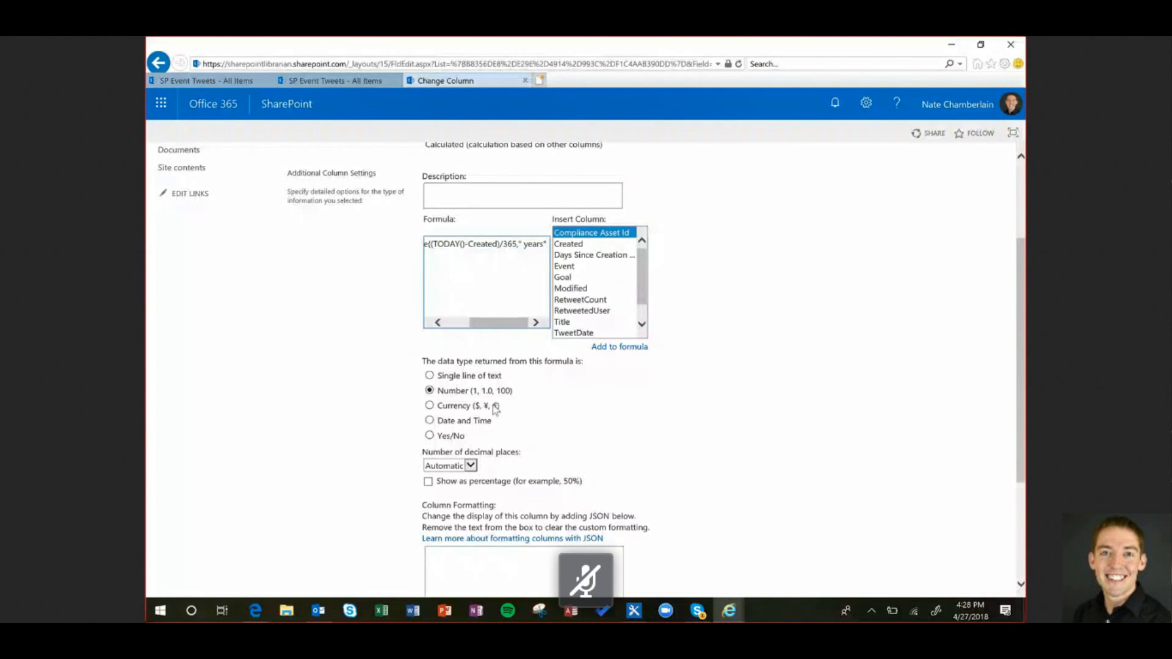
scroll(604, 448, "down", 3)
left_click(546, 423)
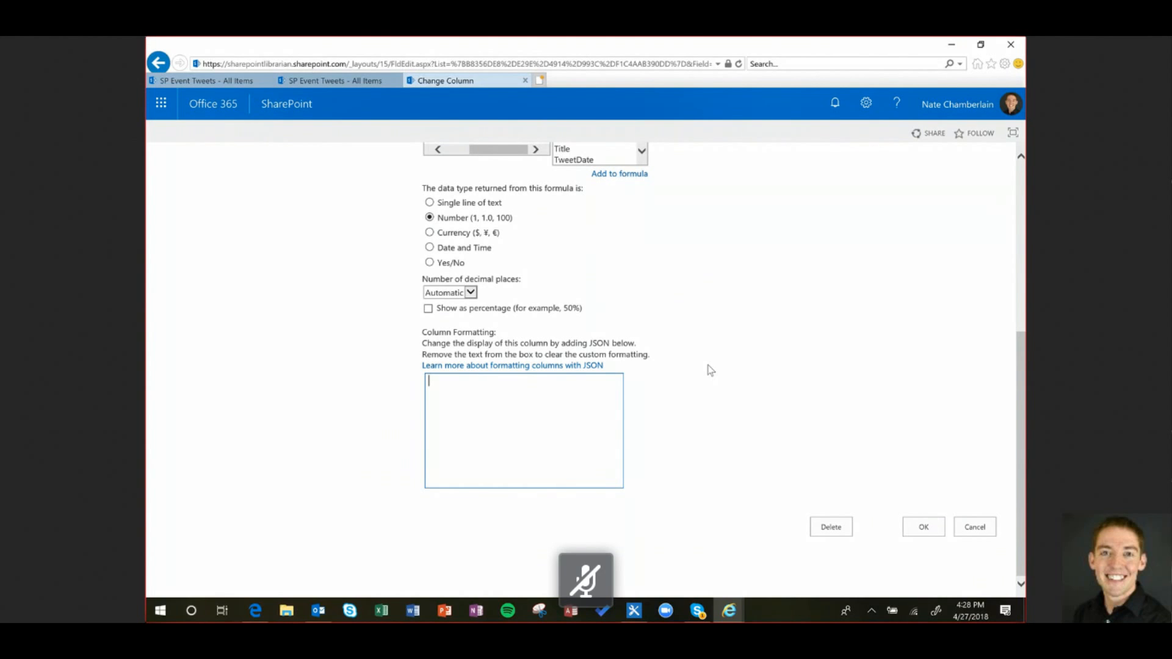
Cancel the column changes and scroll to the Columns section of List Settings
left_click(974, 528)
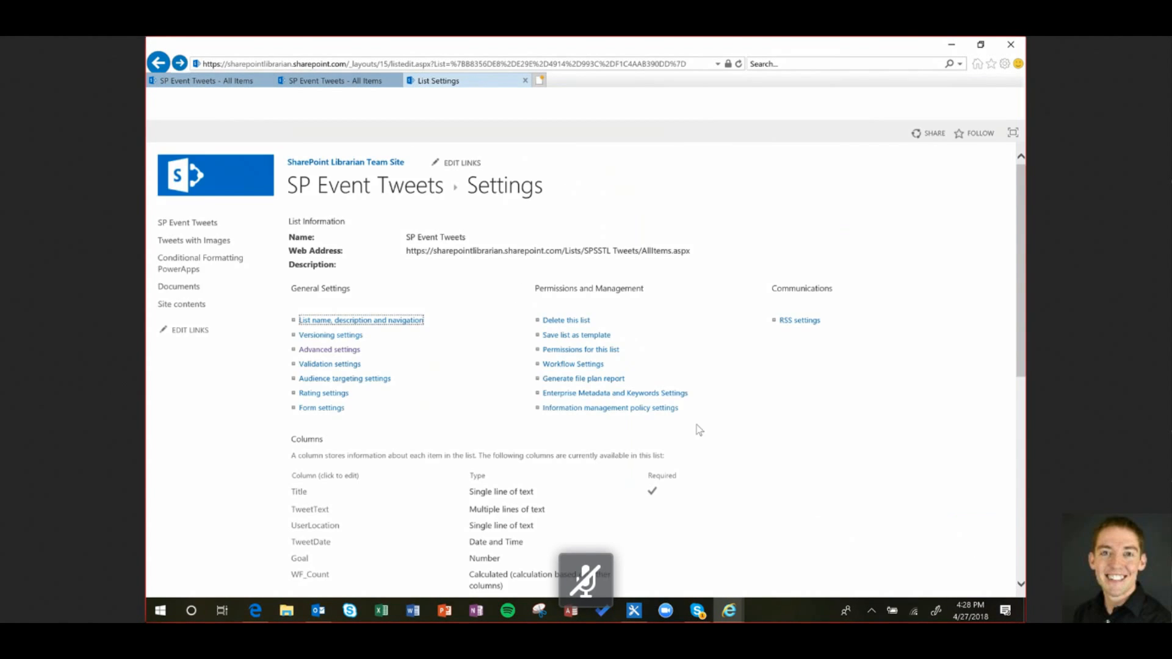
scroll(451, 321, "down", 4)
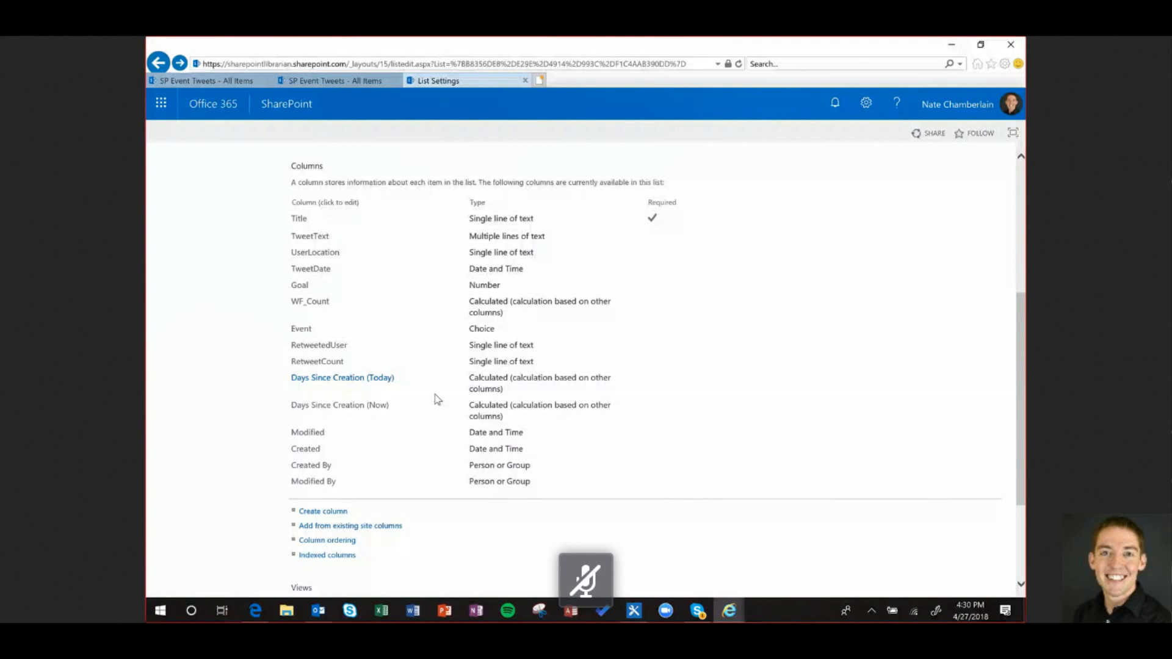
Switch to the SP Event Tweets All Items view, grouped by UserLocation
scroll(483, 348, "down", 2)
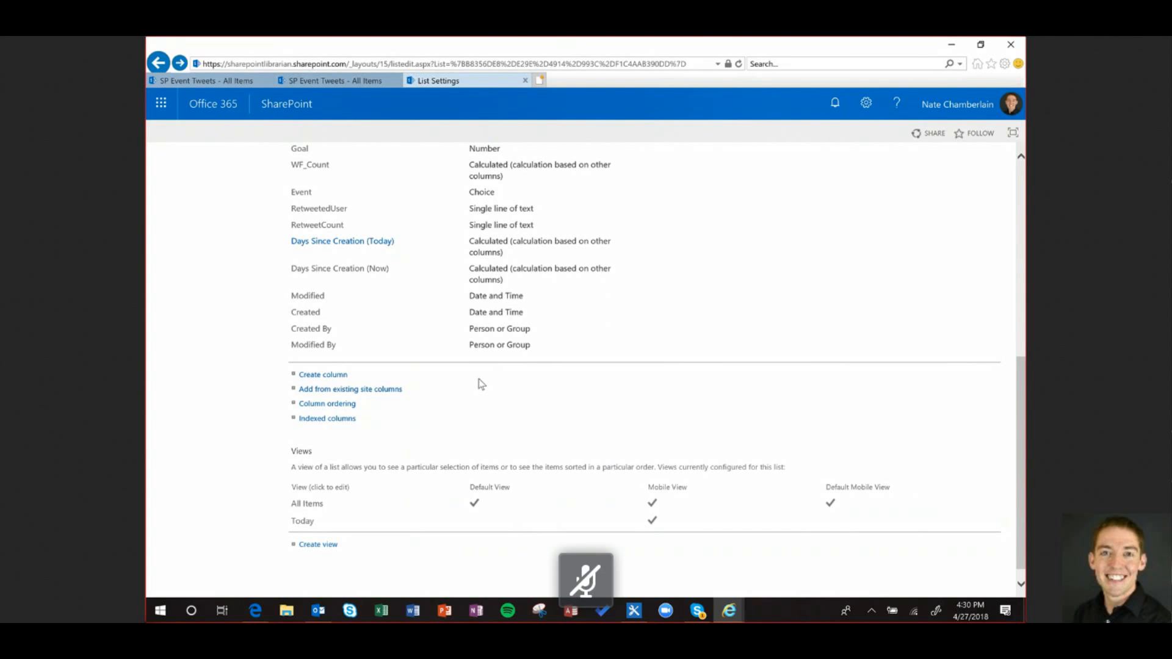
scroll(710, 408, "down", 1)
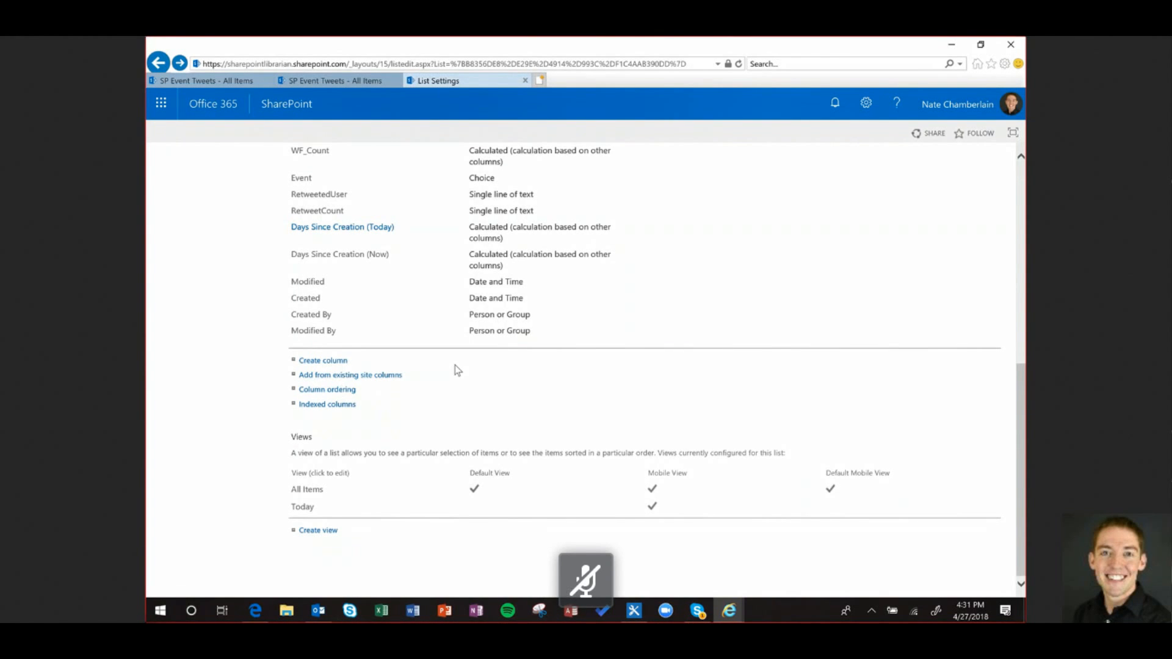
scroll(464, 378, "up", 2)
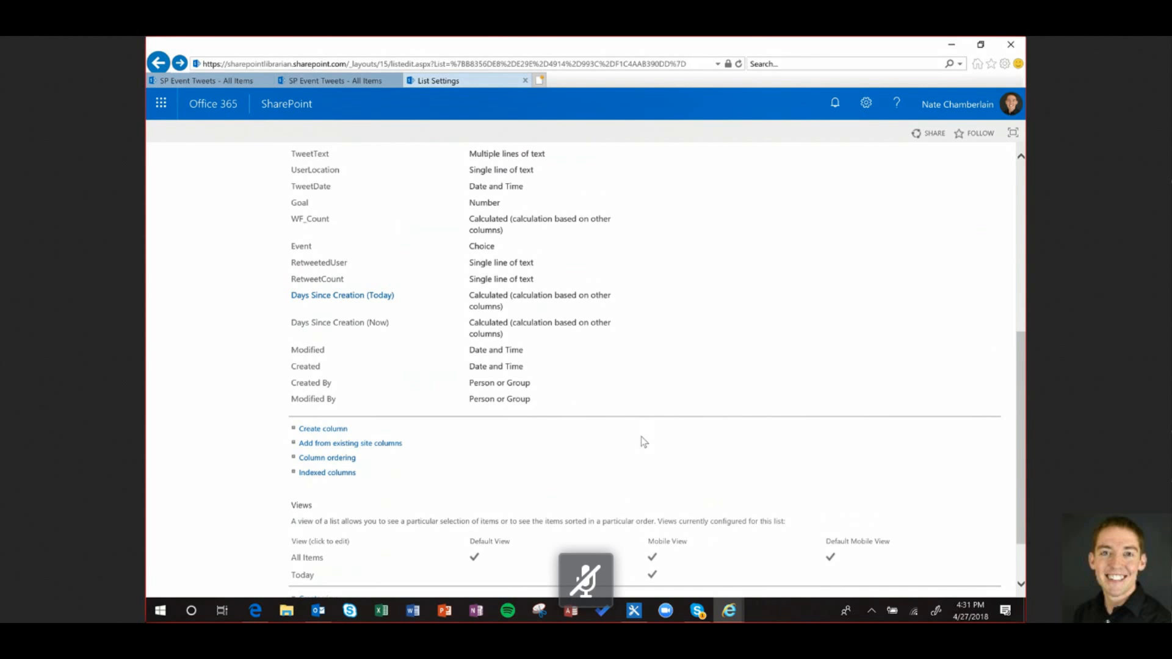
scroll(485, 444, "up", 3)
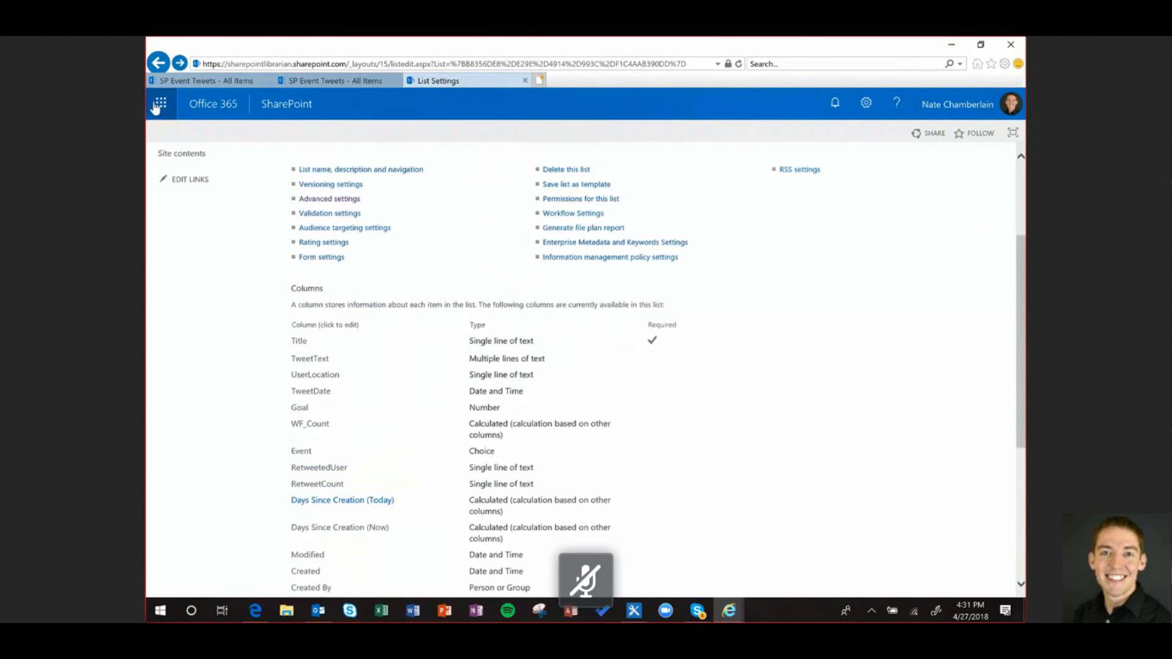
left_click(160, 102)
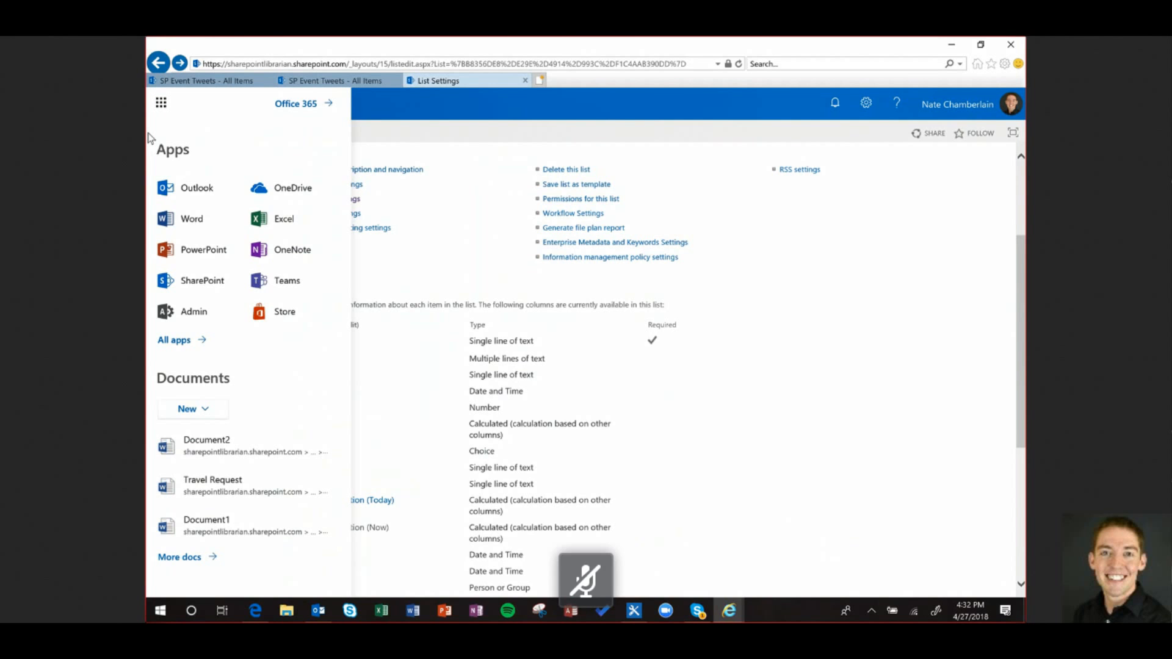
left_click(700, 442)
scroll(700, 443, "down", 2)
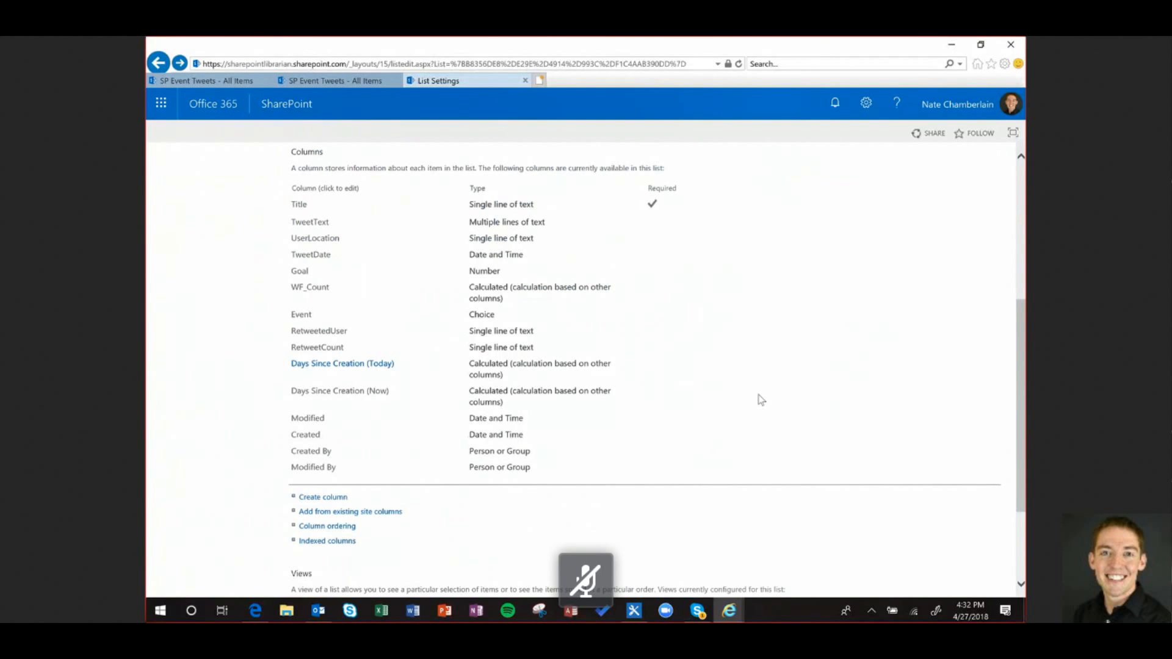
scroll(739, 398, "down", 2)
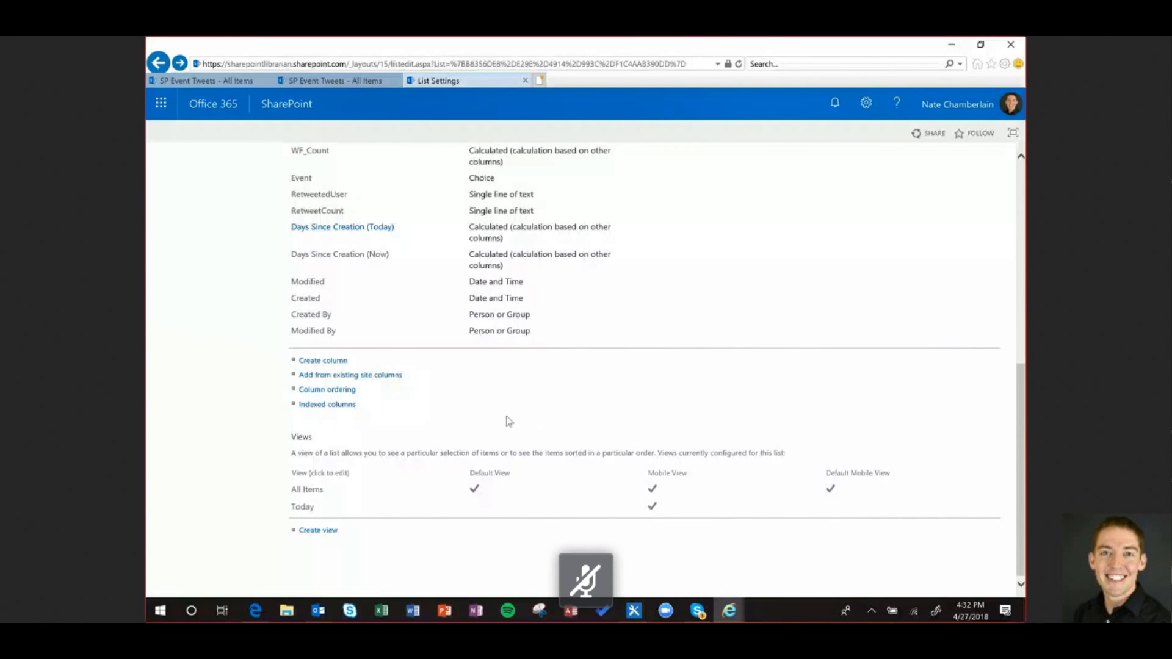
scroll(470, 411, "up", 1)
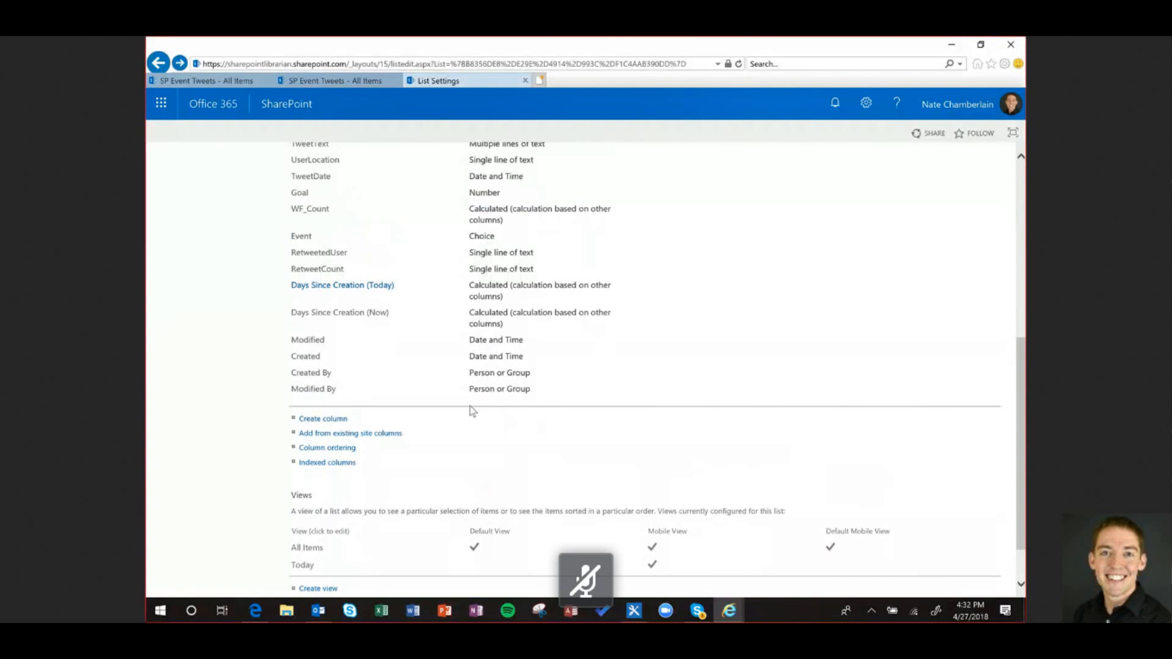
left_click(334, 81)
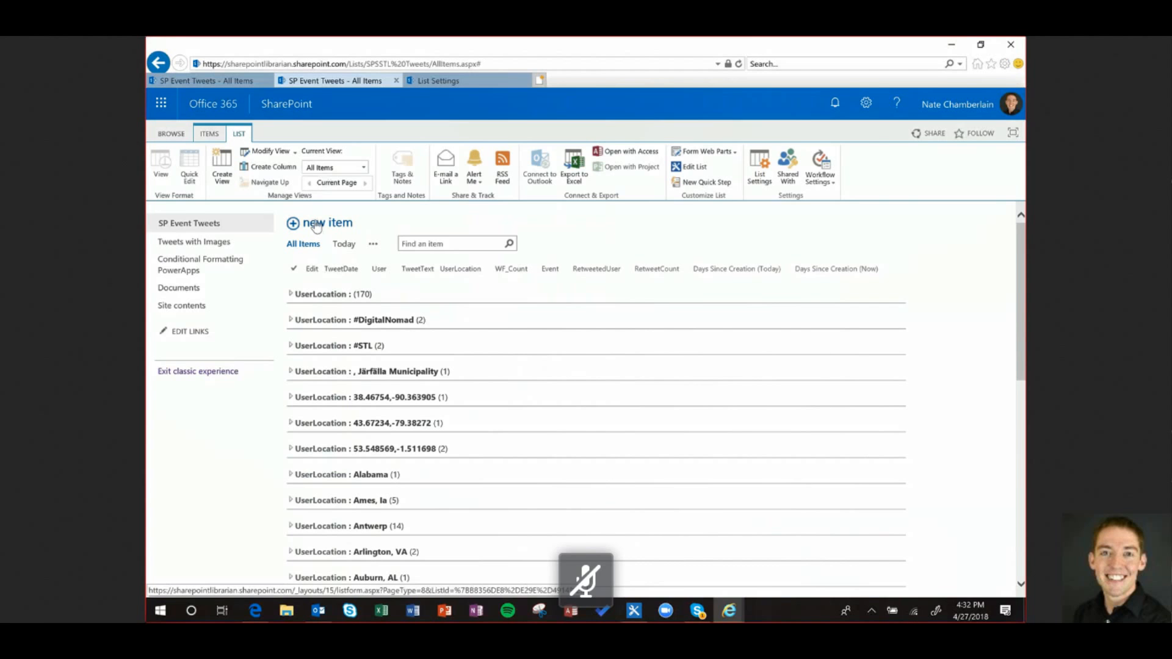
Start a new item in the SP Event Tweets list with '+ new item'
left_click(316, 225)
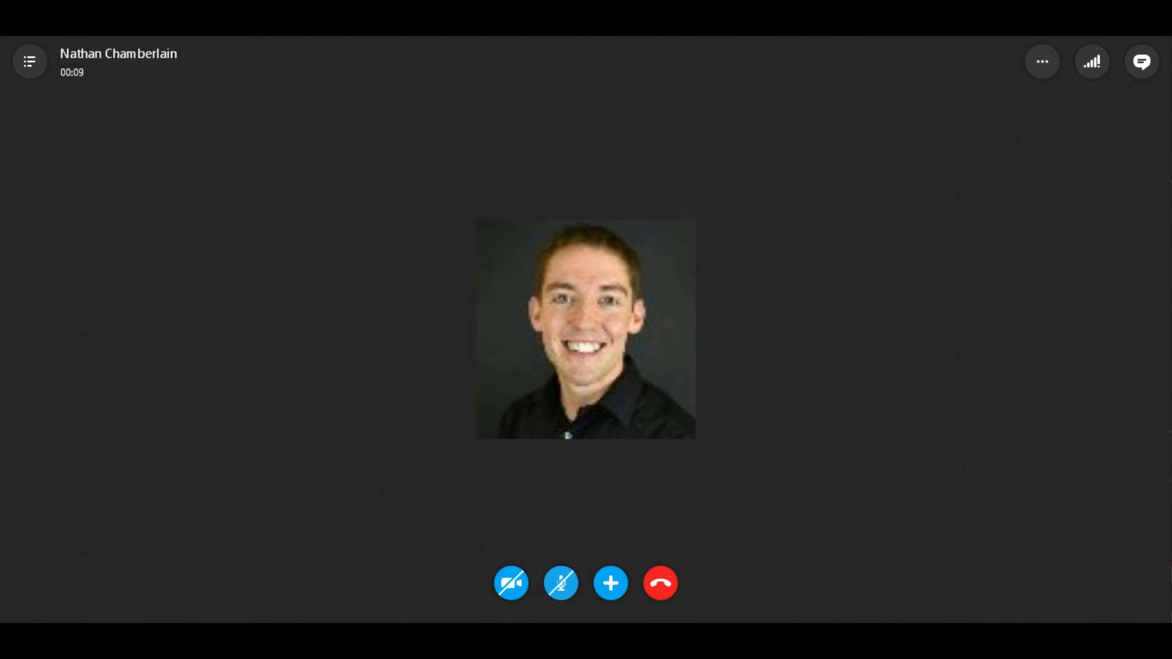
key("ctrl+e")
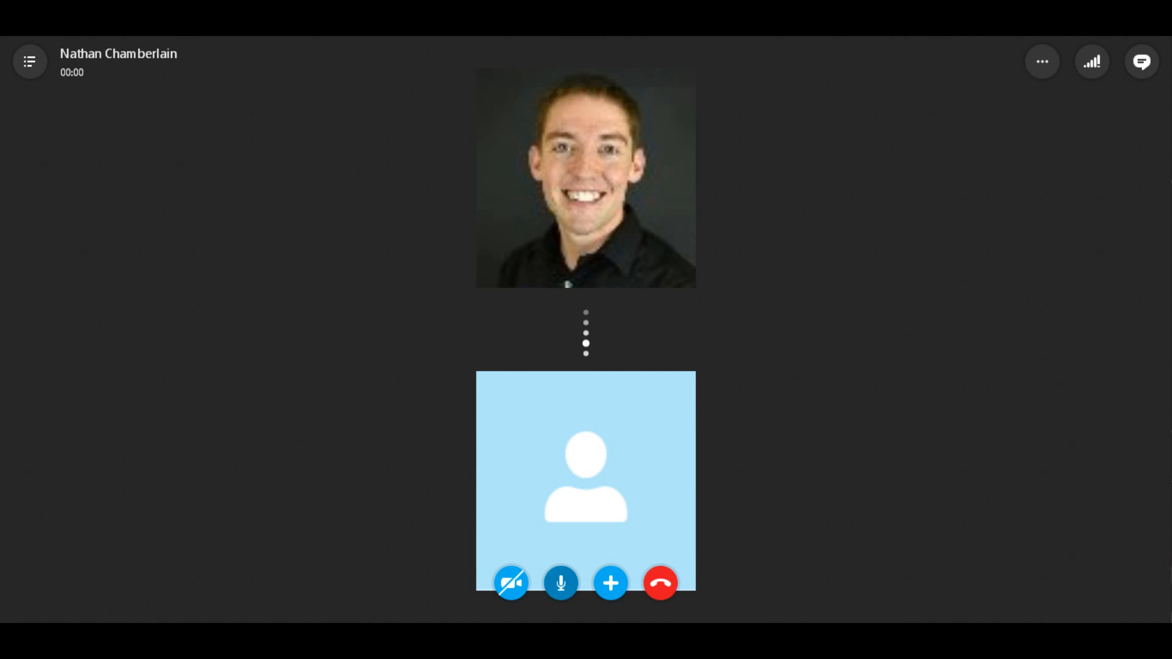
key("ctrl+m")
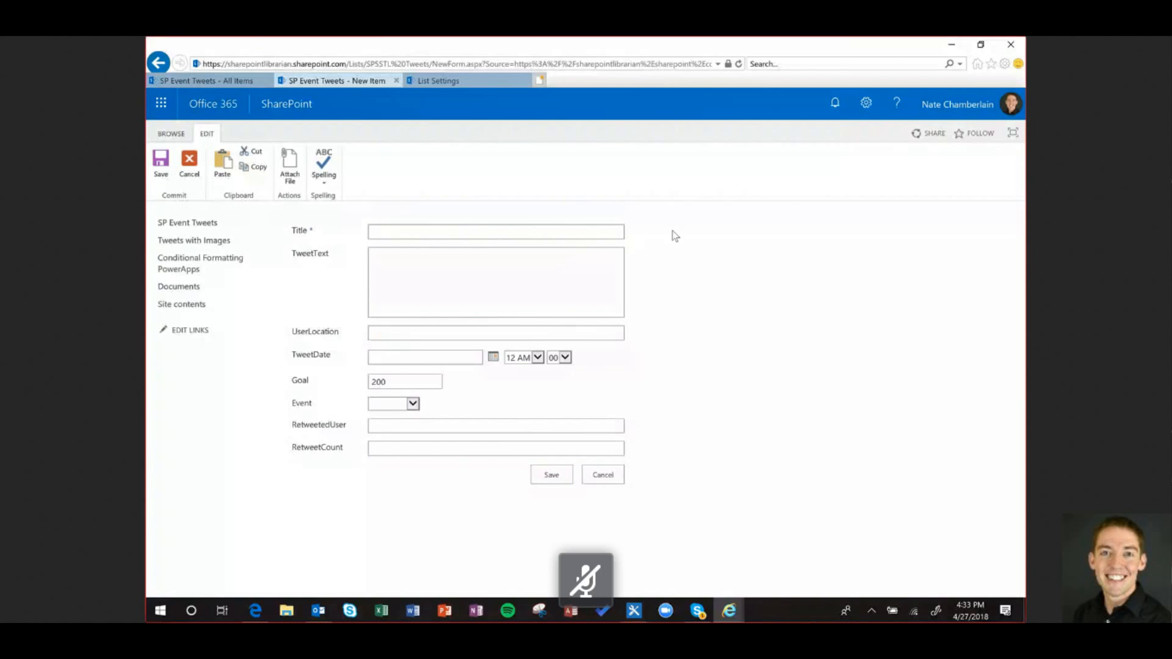
Select the Title field on the new item form
left_click(559, 230)
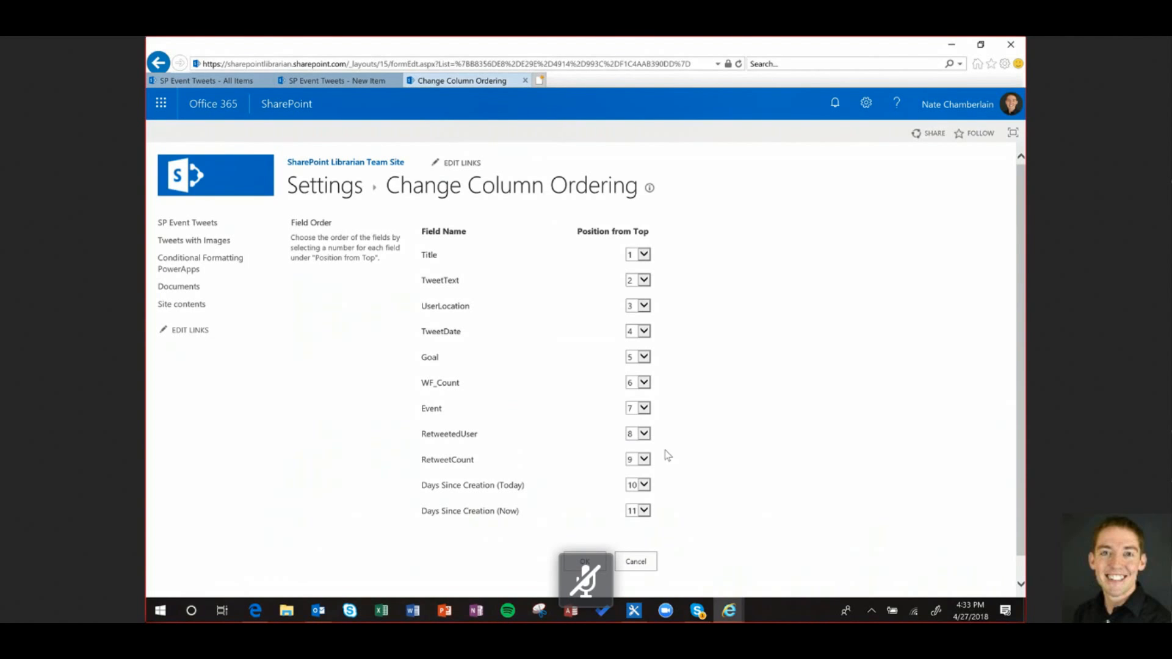
Set RetweetCount's position from top to 7 and WF_Count's to 1
left_click(644, 459)
left_click(644, 435)
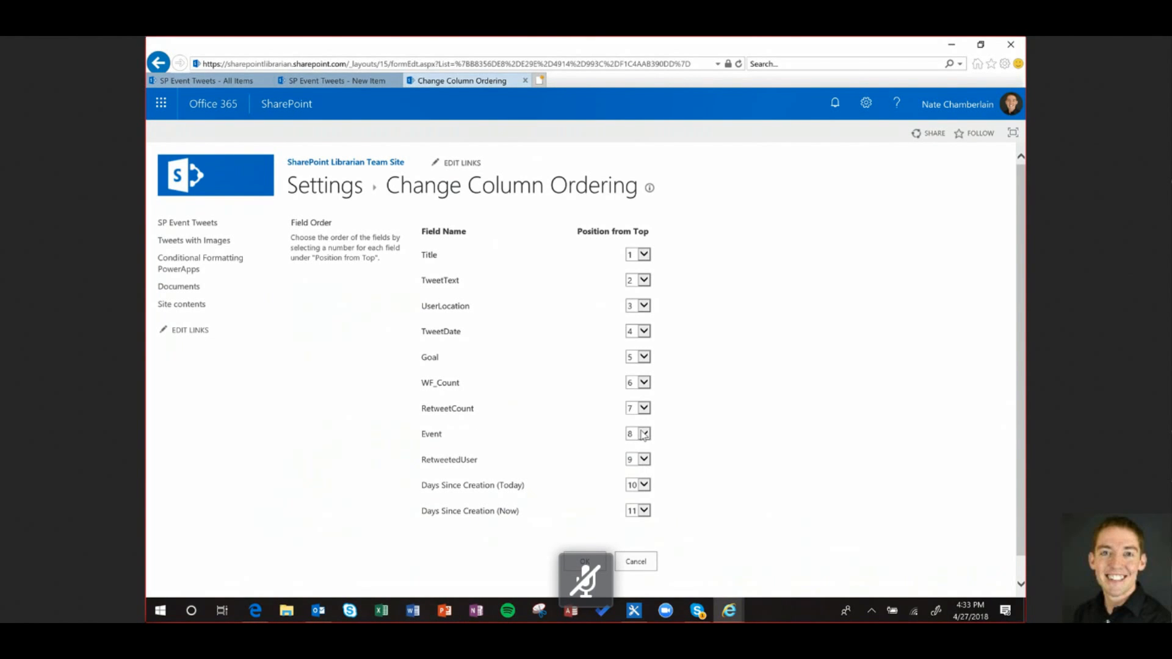
left_click(644, 435)
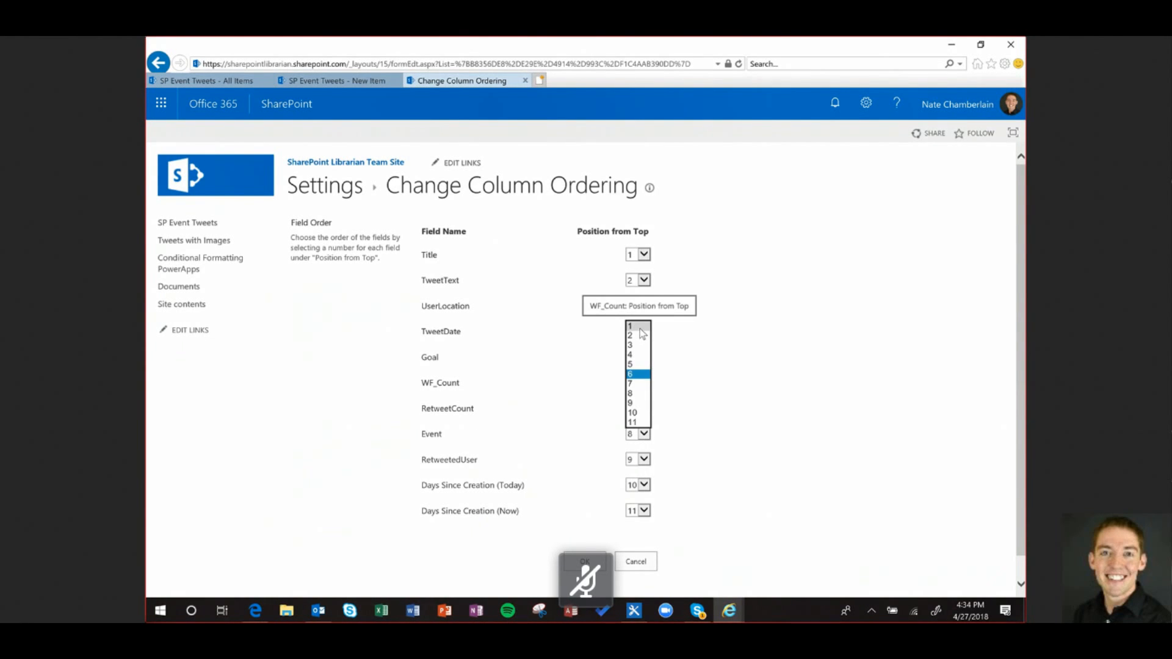
left_click(638, 327)
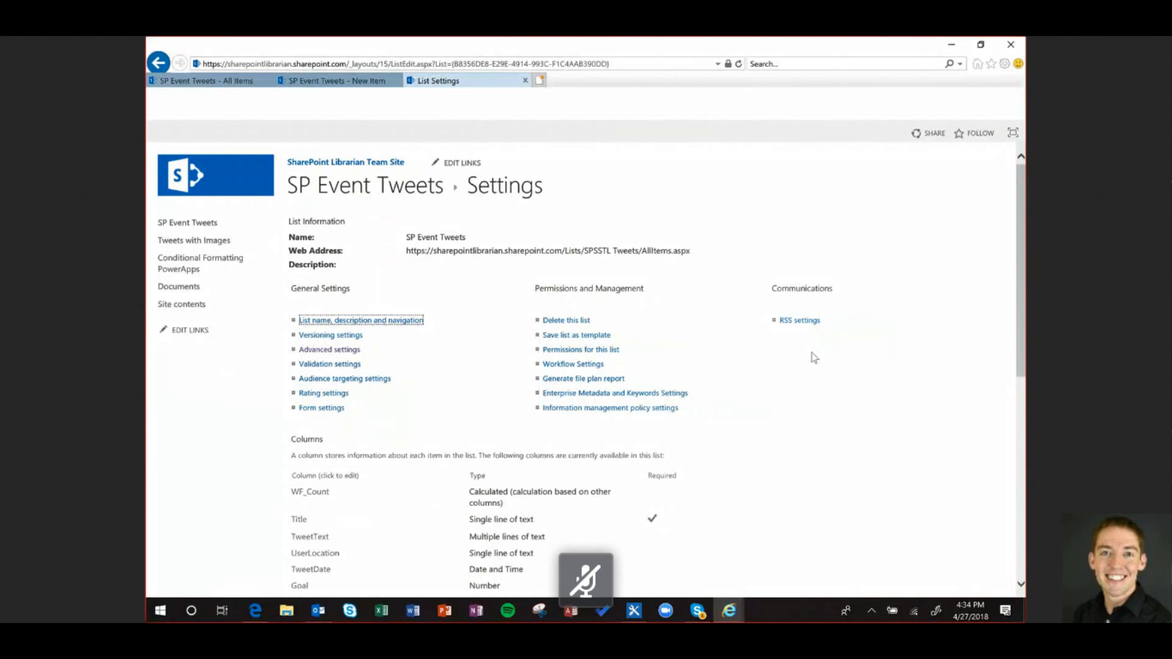
Set 'Allow management of content types' to Yes in Advanced settings, then open the Item content type
left_click(329, 349)
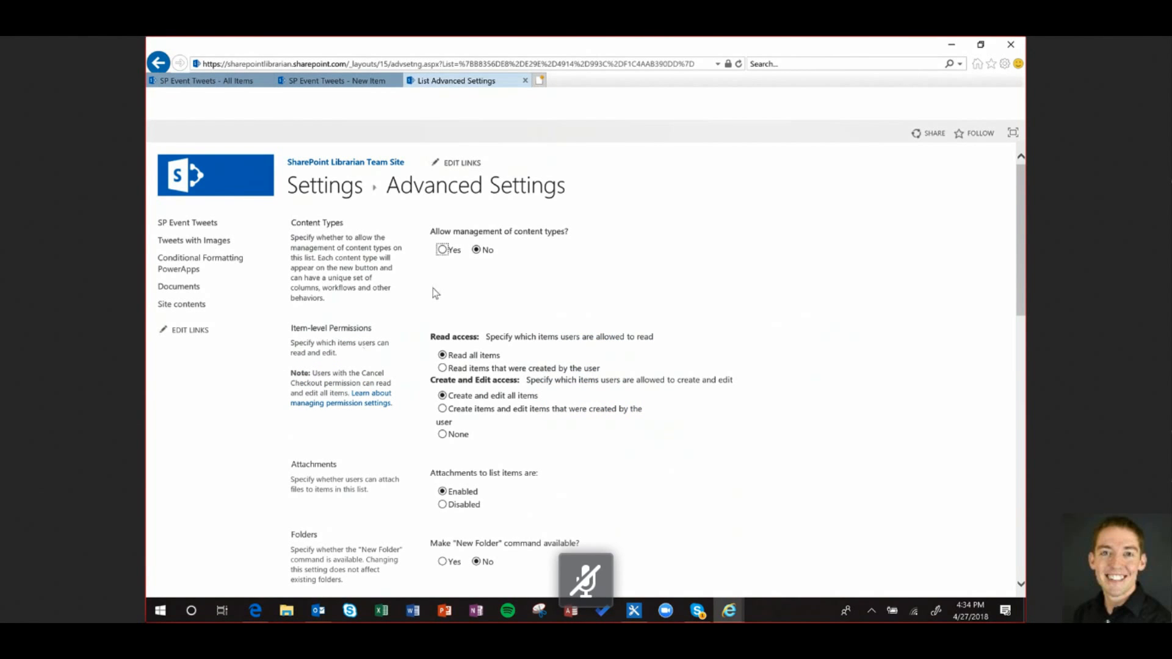
left_click(444, 249)
scroll(712, 319, "down", 15)
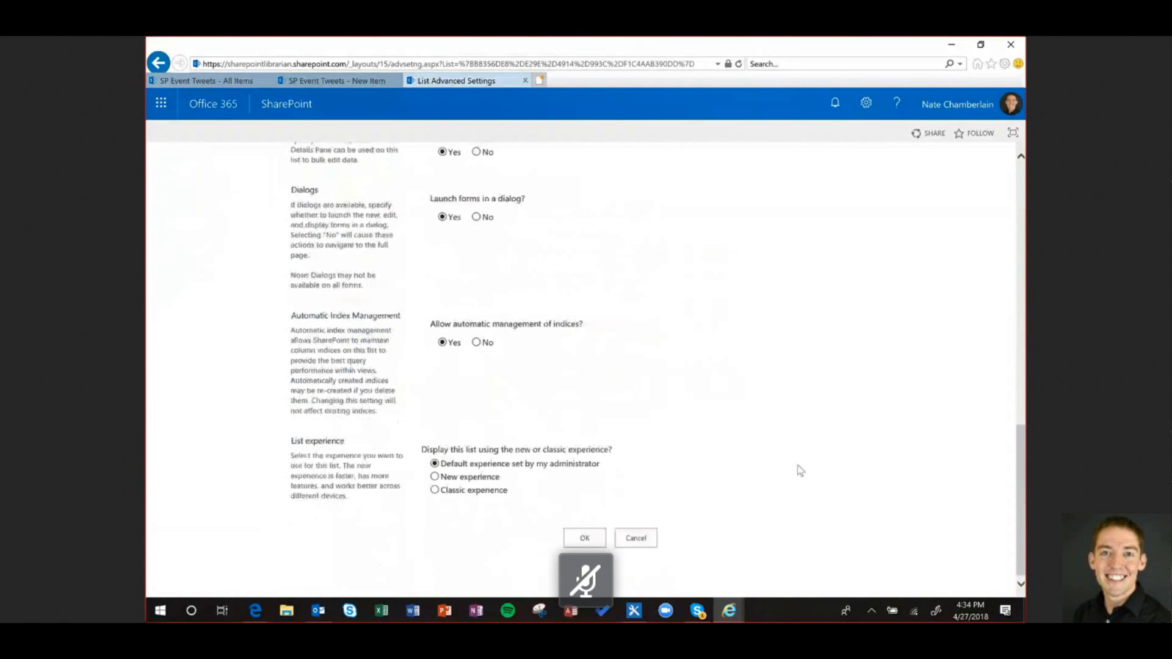
left_click(584, 538)
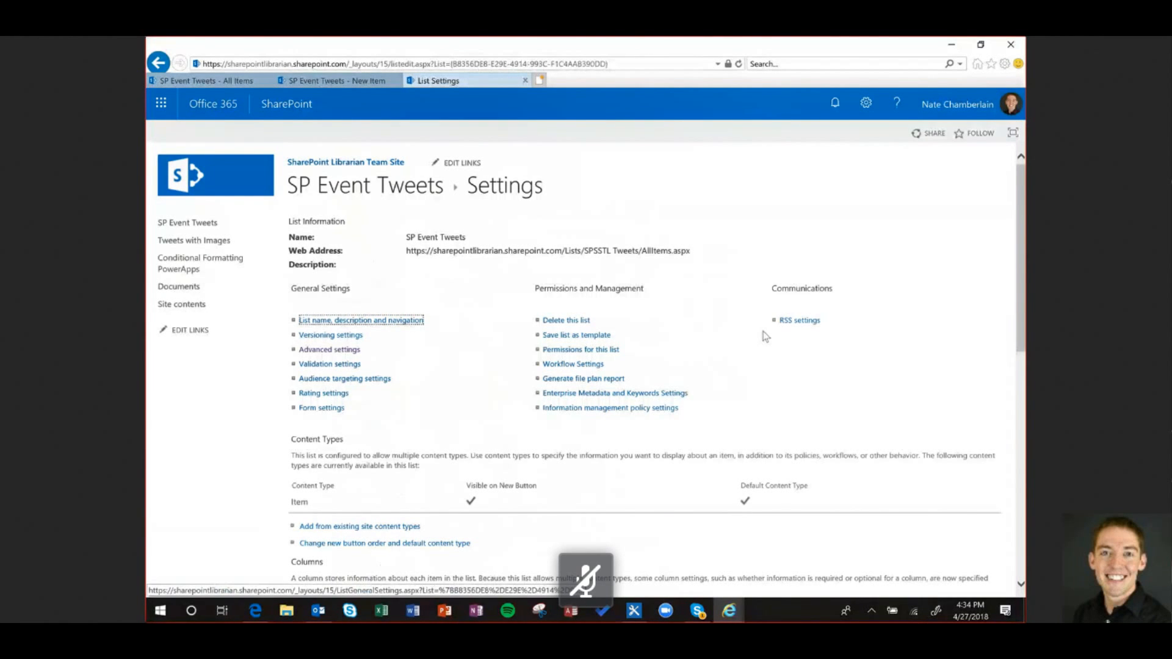
scroll(346, 409, "down", 1)
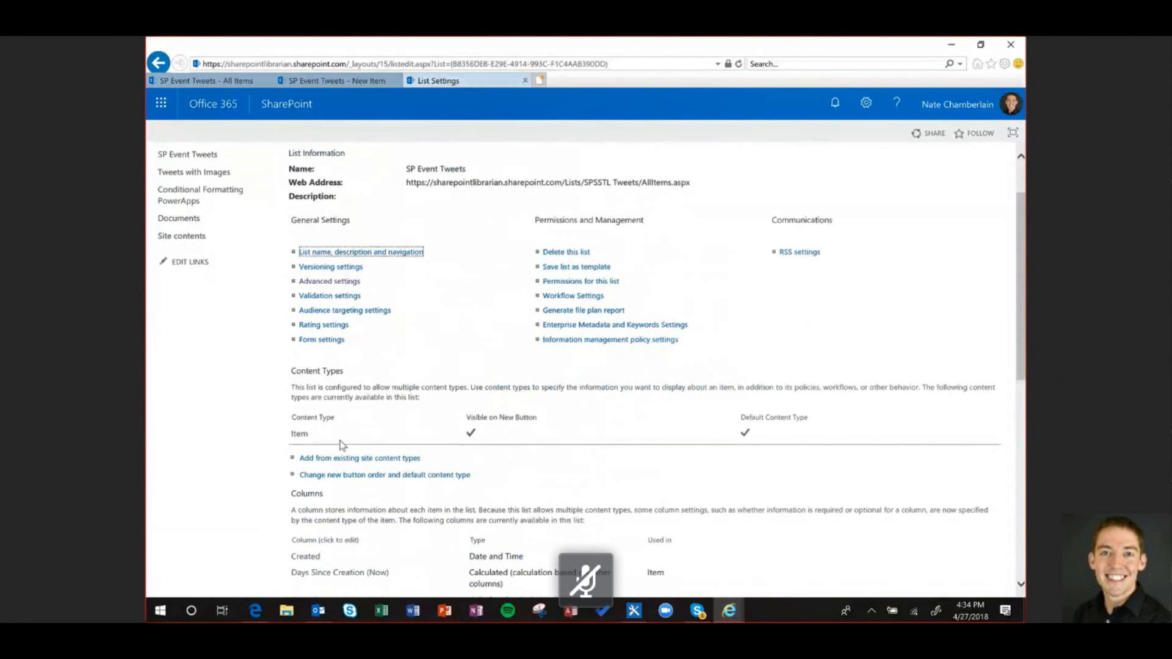
left_click(299, 434)
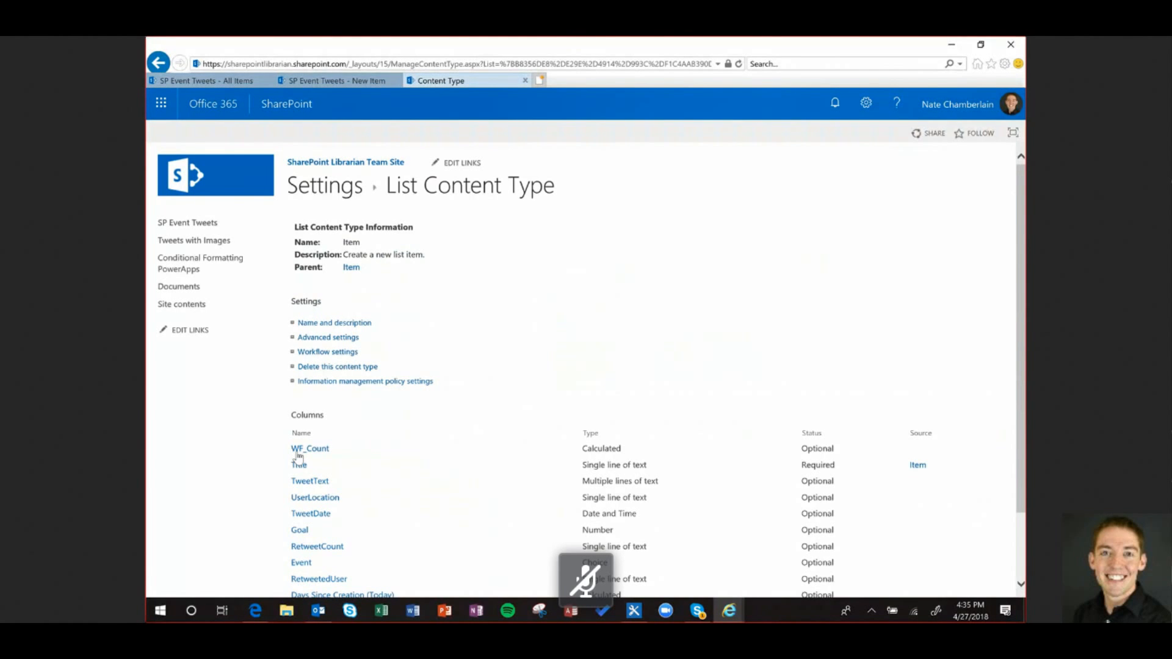
Open the Column order page of the Item content type
scroll(773, 373, "down", 2)
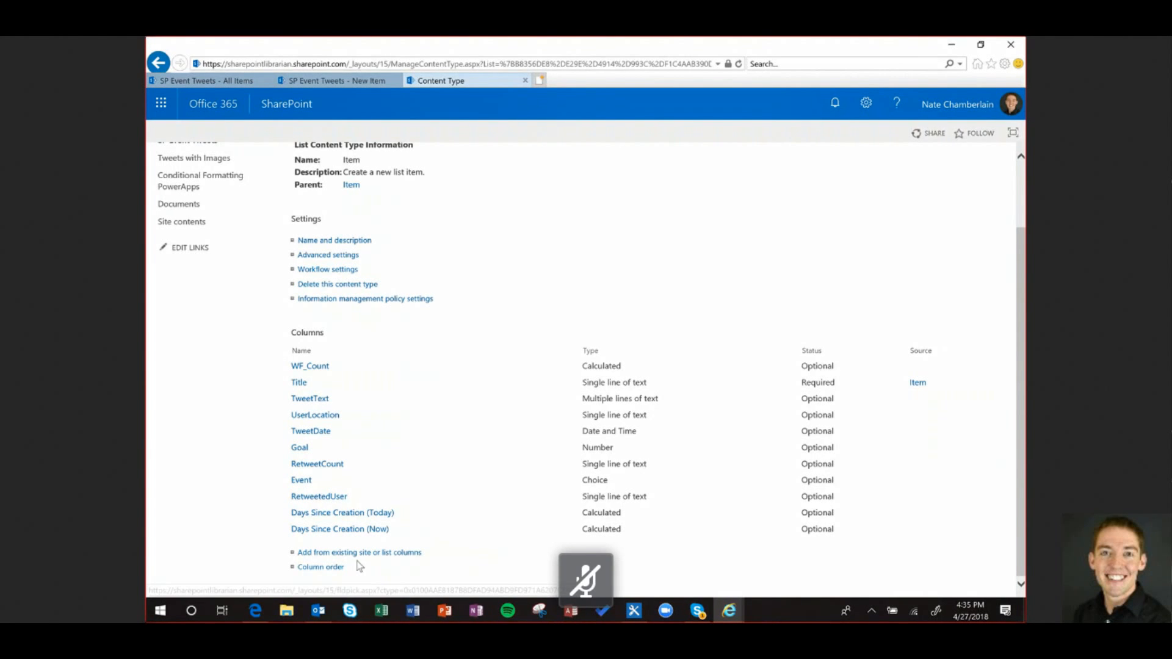
left_click(335, 568)
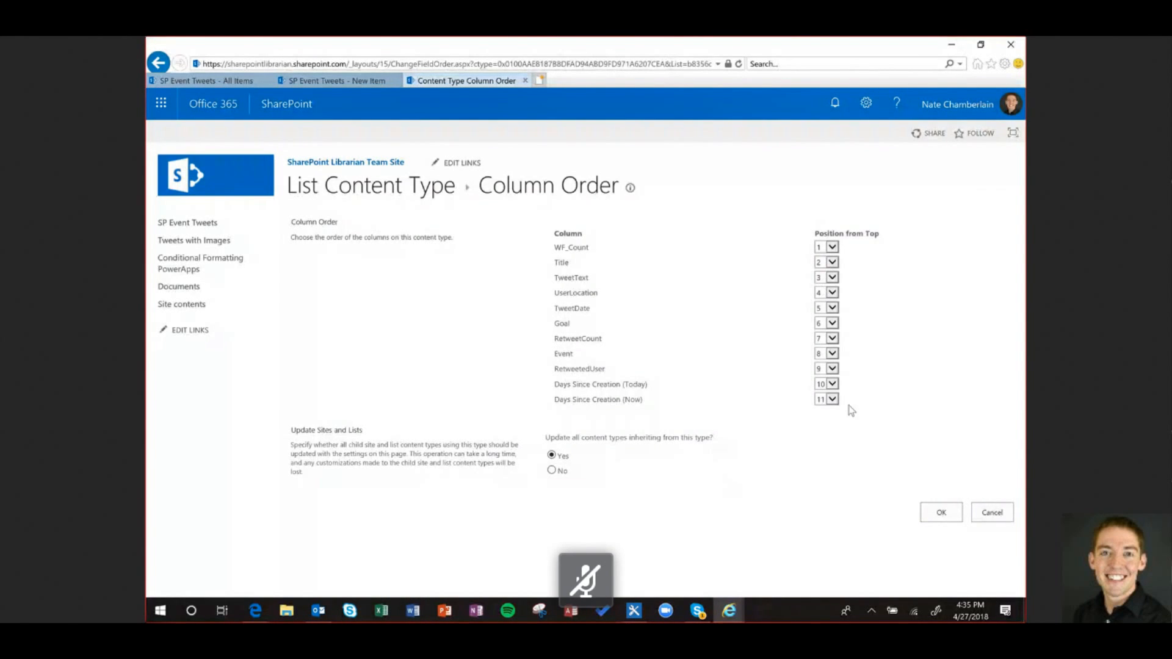
Save the Item content type's column order and open its Advanced settings
left_click(934, 518)
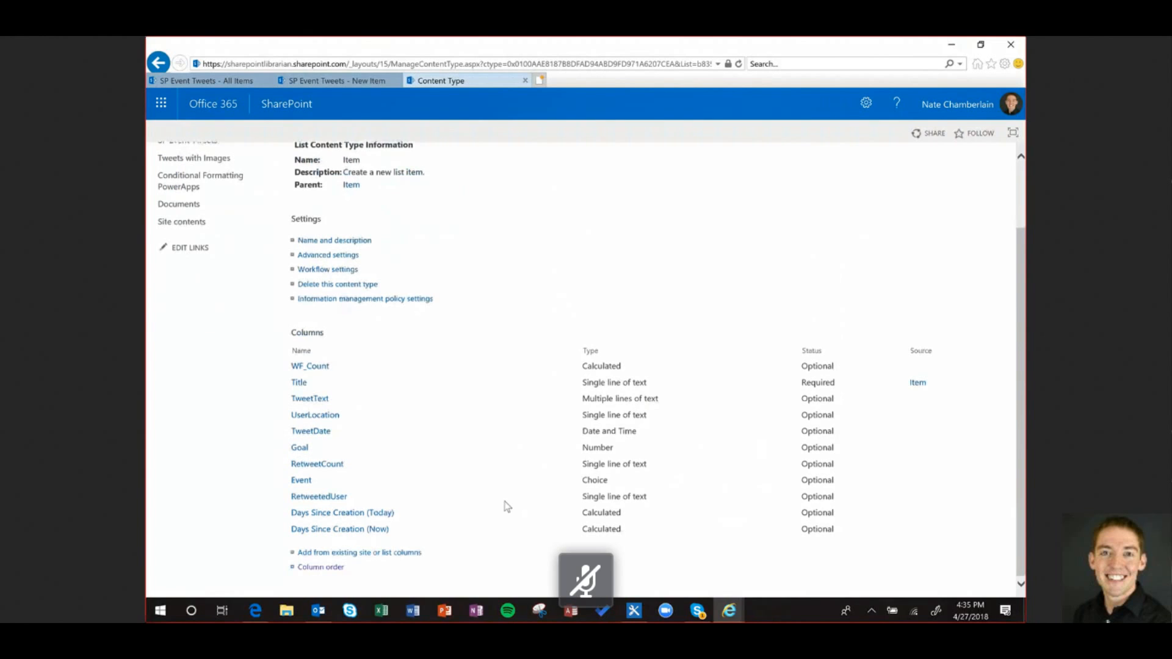
scroll(397, 444, "up", 2)
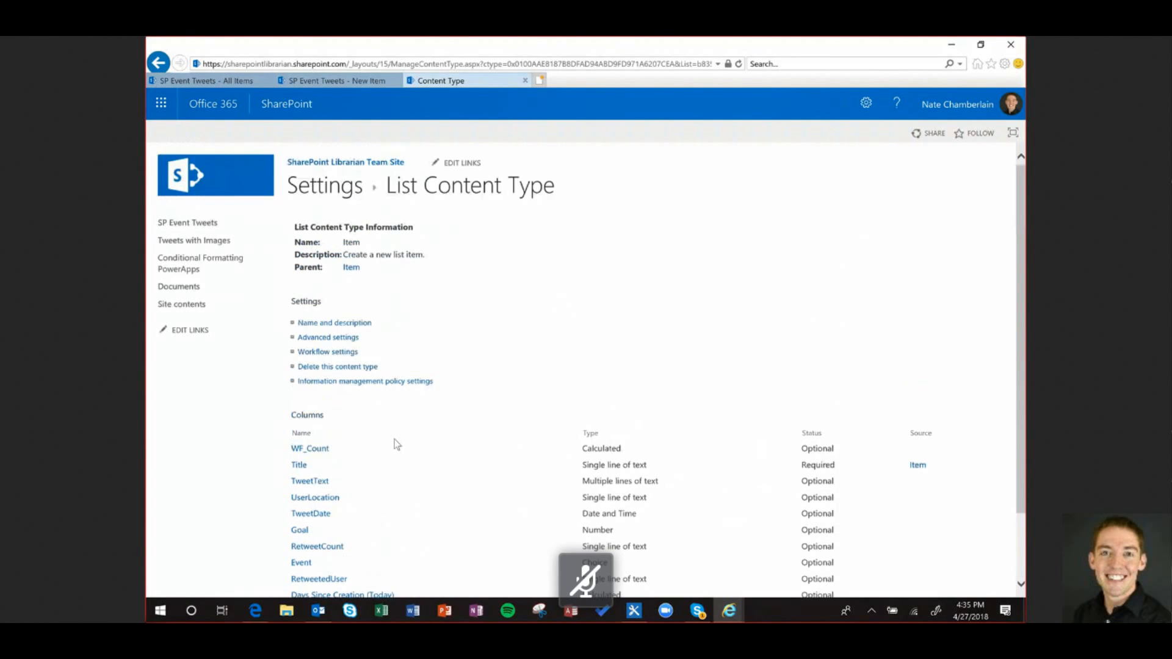
left_click(336, 338)
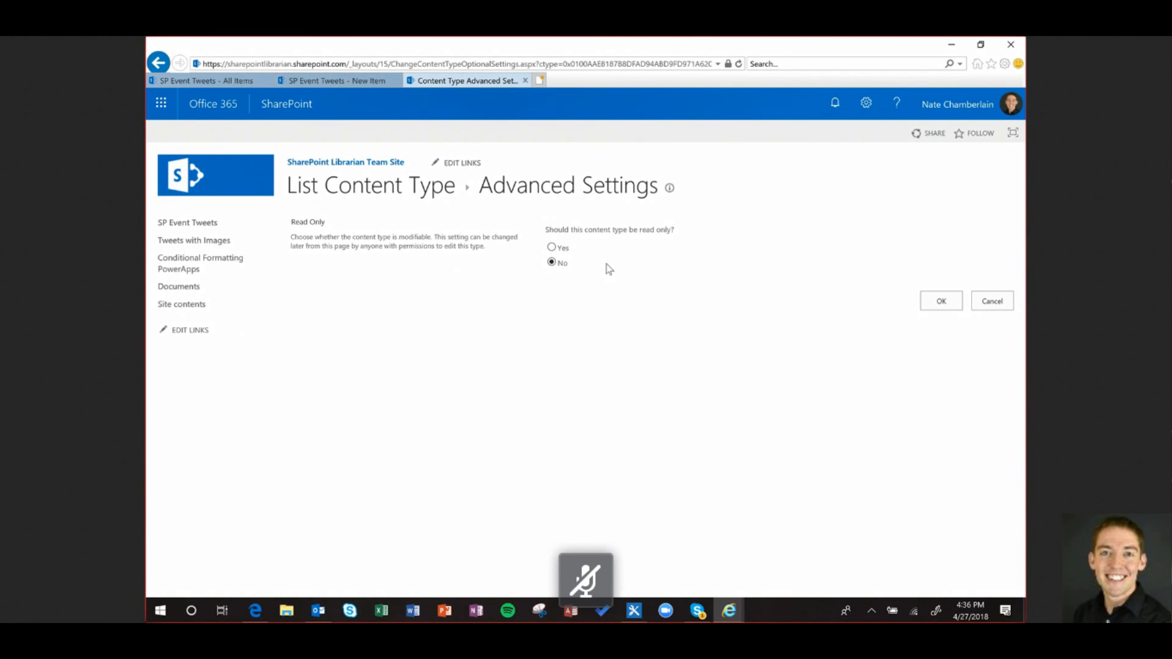
Go to the Site Settings page through the gear menu
scroll(471, 340, "down", 2)
scroll(462, 265, "up", 2)
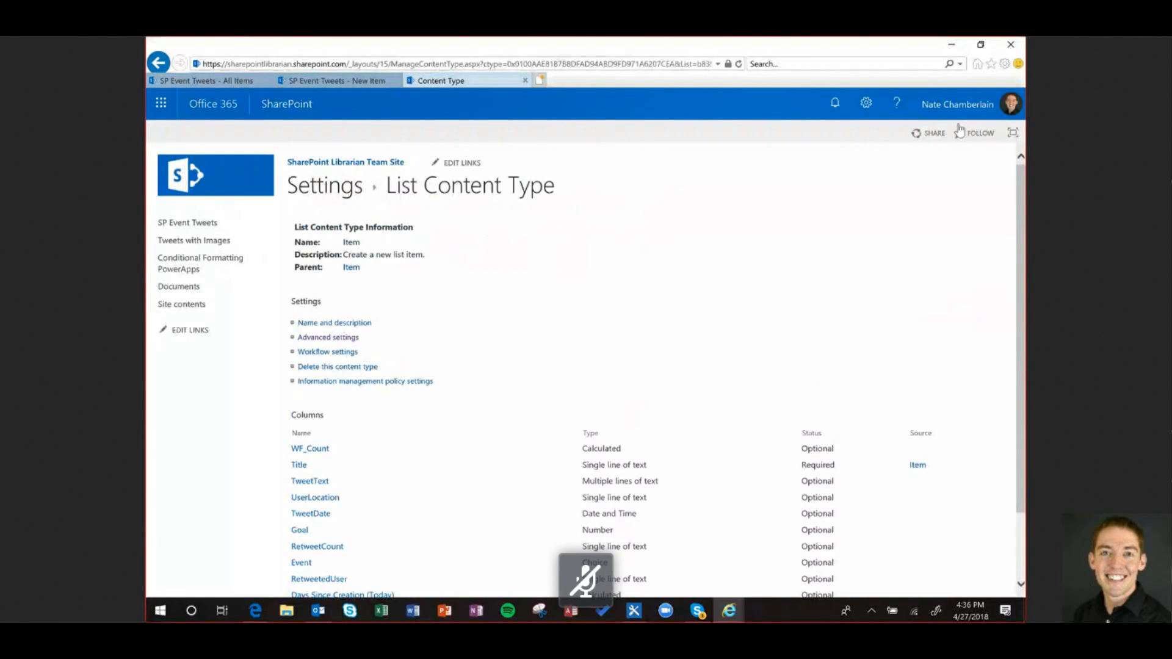
left_click(865, 103)
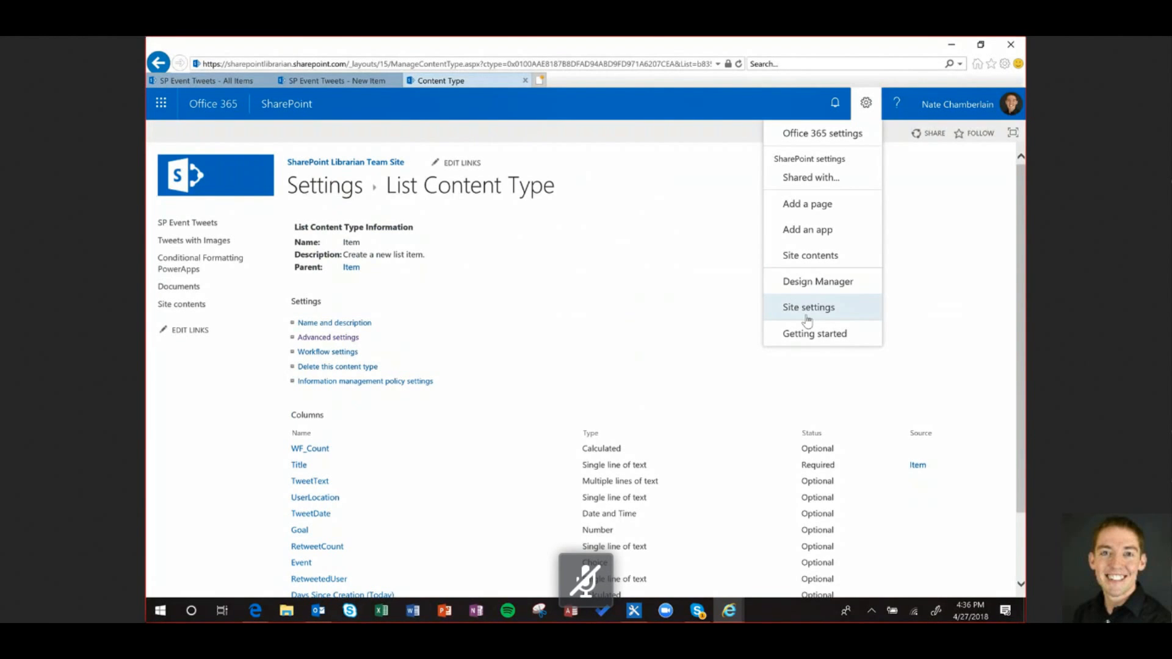
left_click(807, 307)
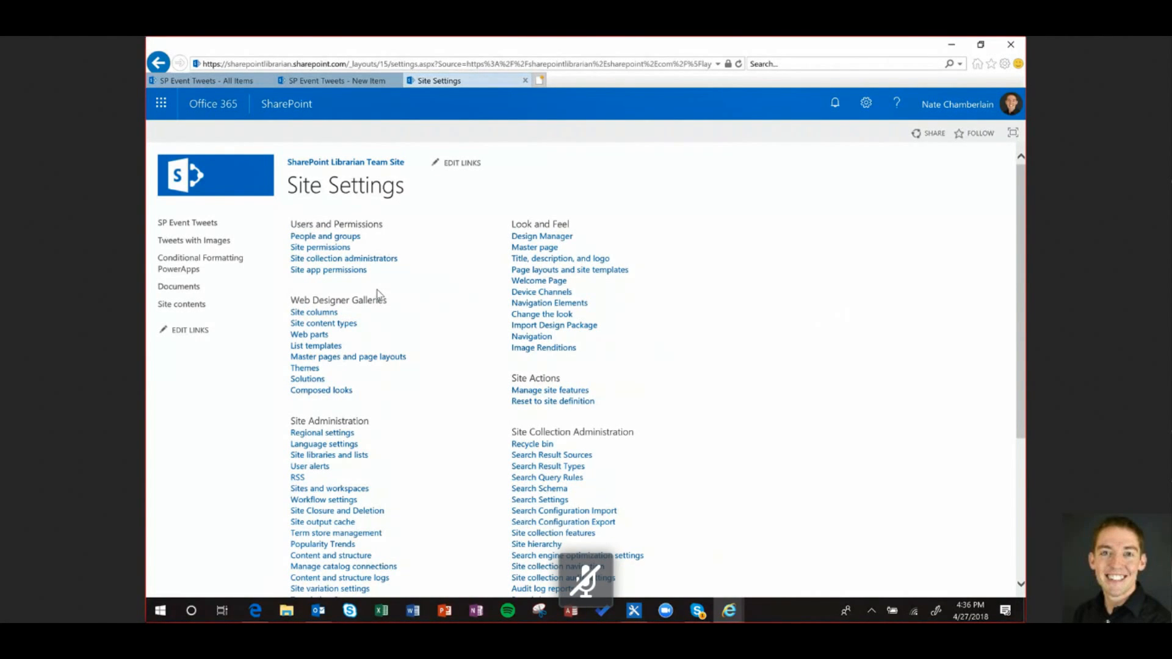
Open Site content types and begin a new site content type
left_click(339, 325)
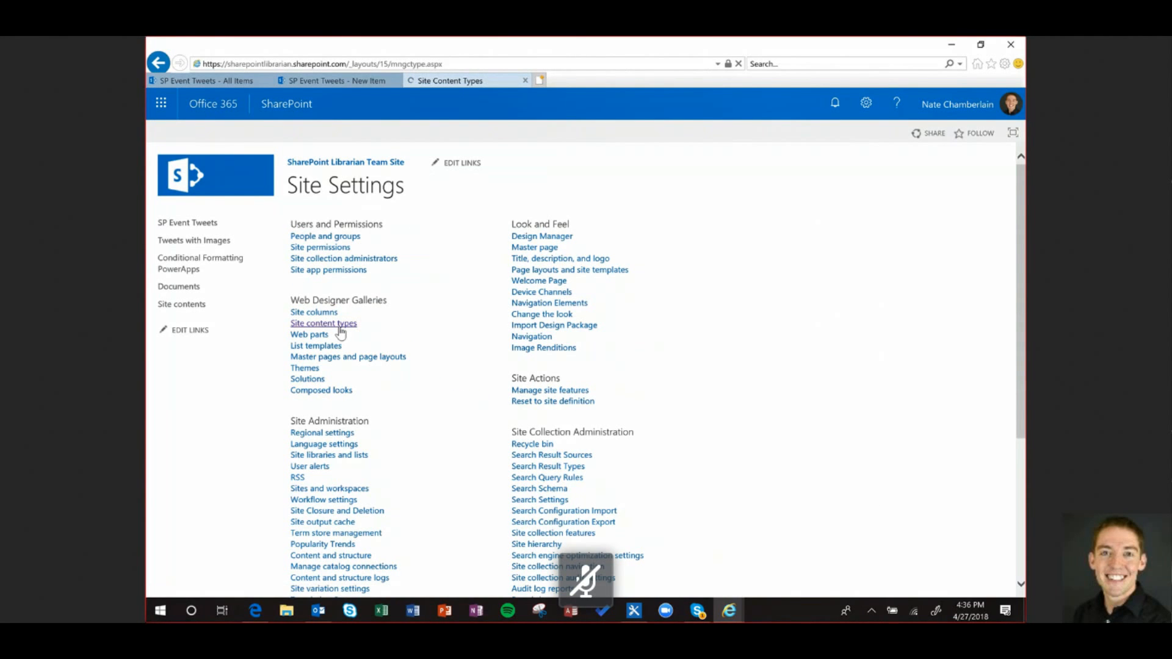
left_click(309, 227)
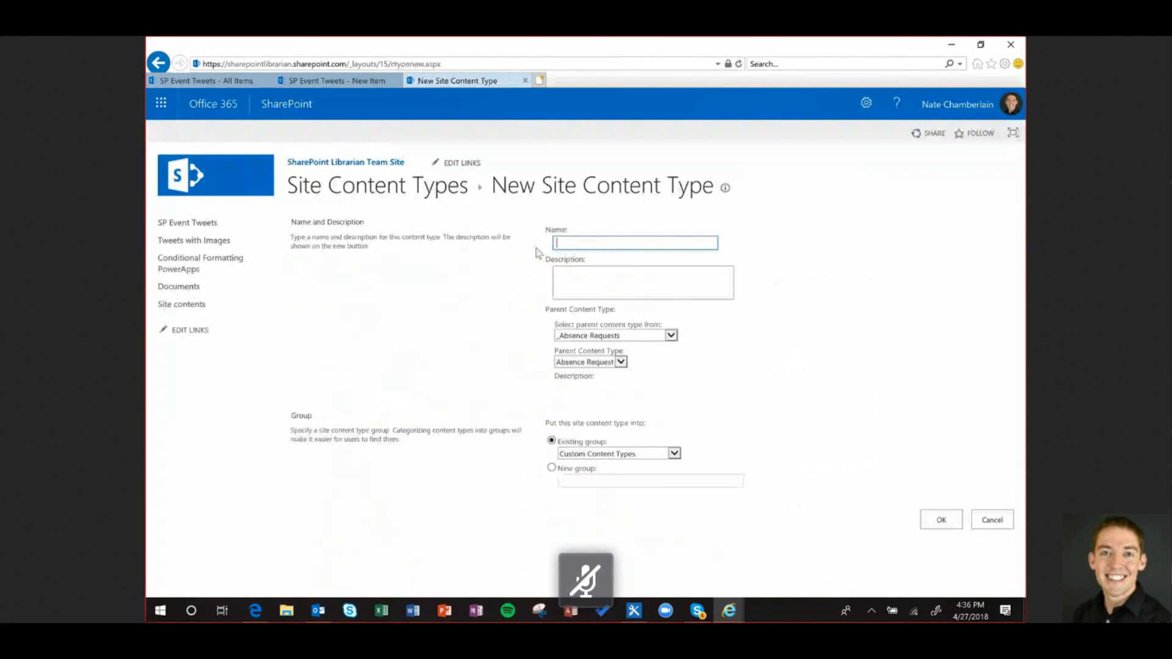
Name the content type 'Other Item' with parent Item from the List Content Types group
type("Other")
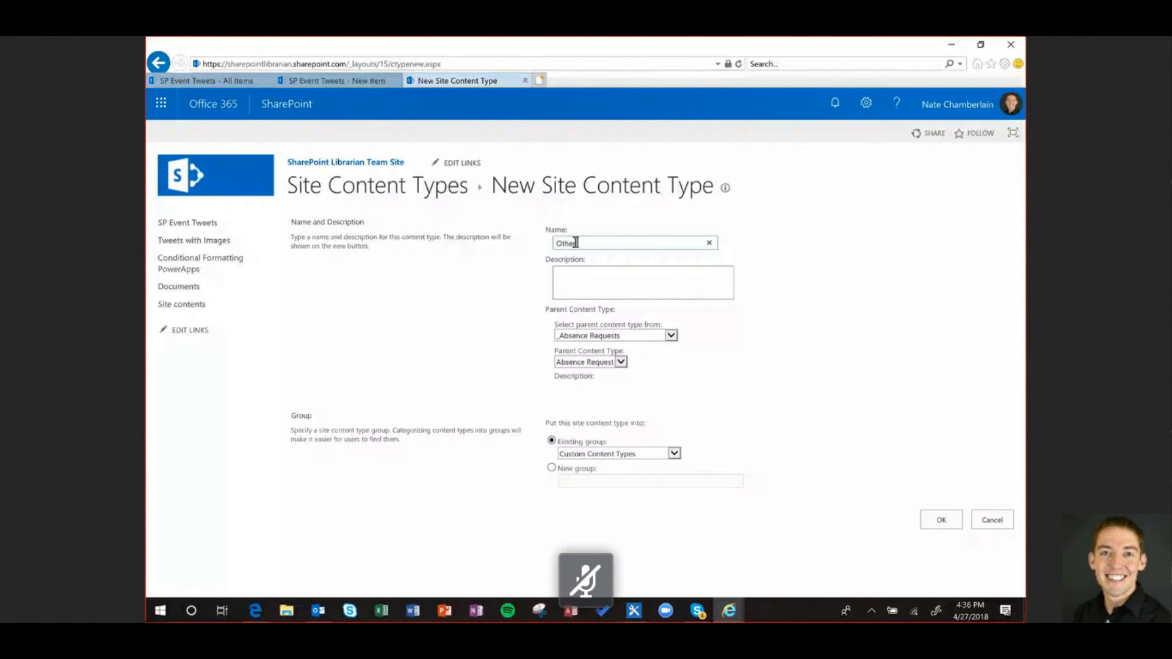
type(" Item")
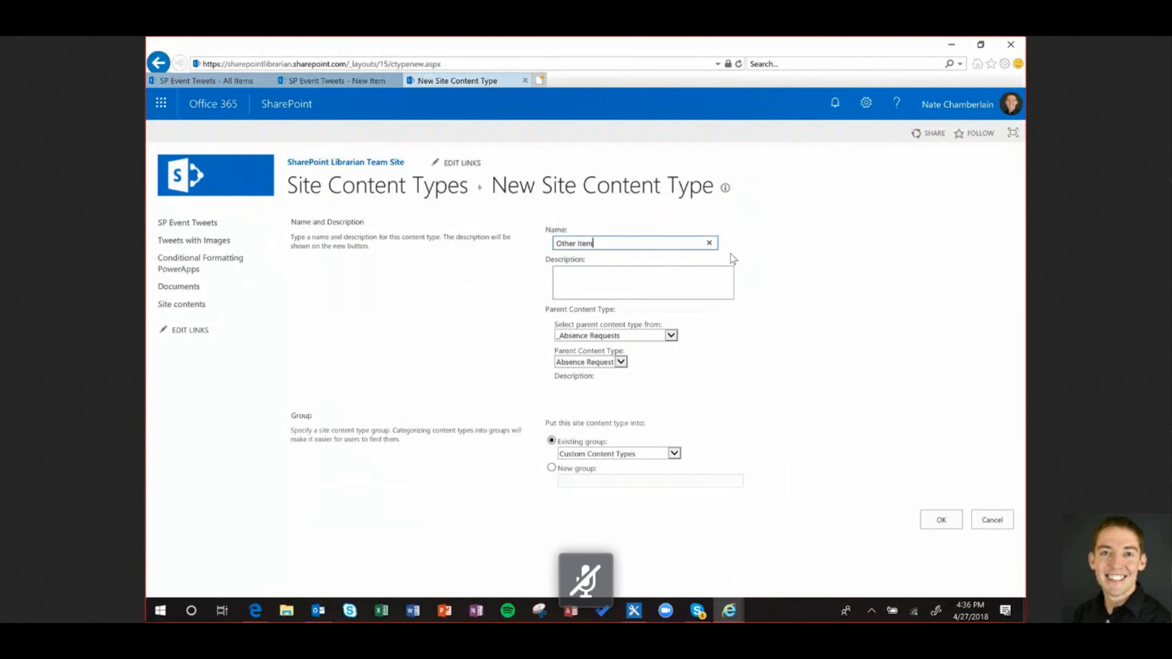
left_click(633, 335)
left_click(746, 346)
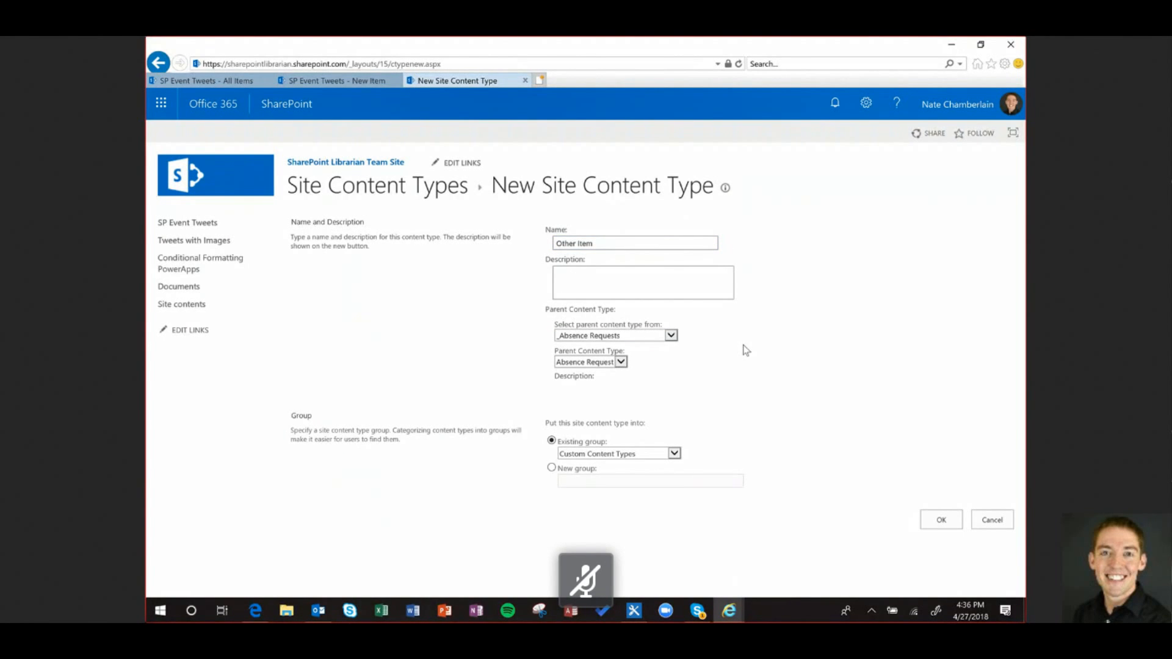
left_click(644, 336)
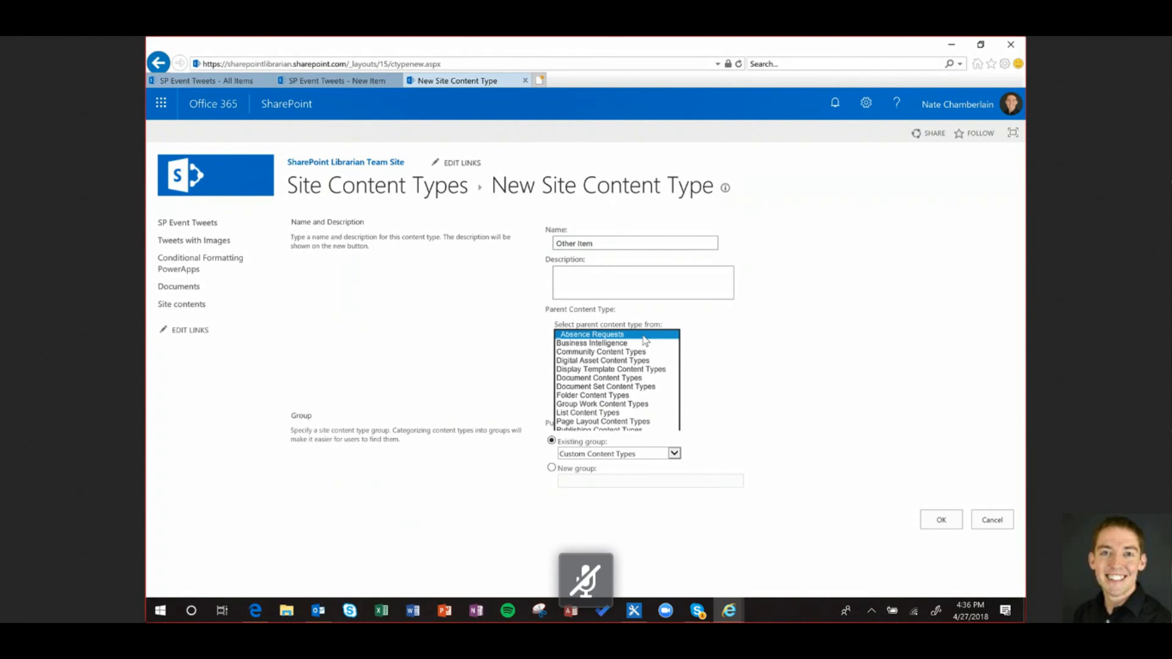
left_click(629, 411)
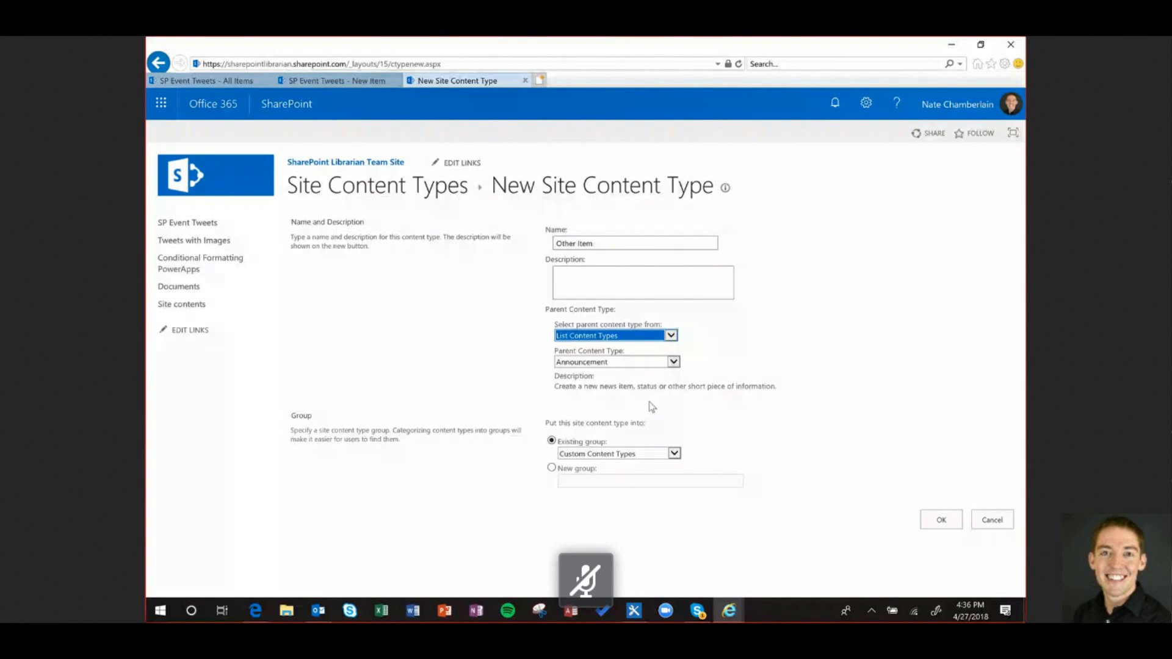
left_click(601, 335)
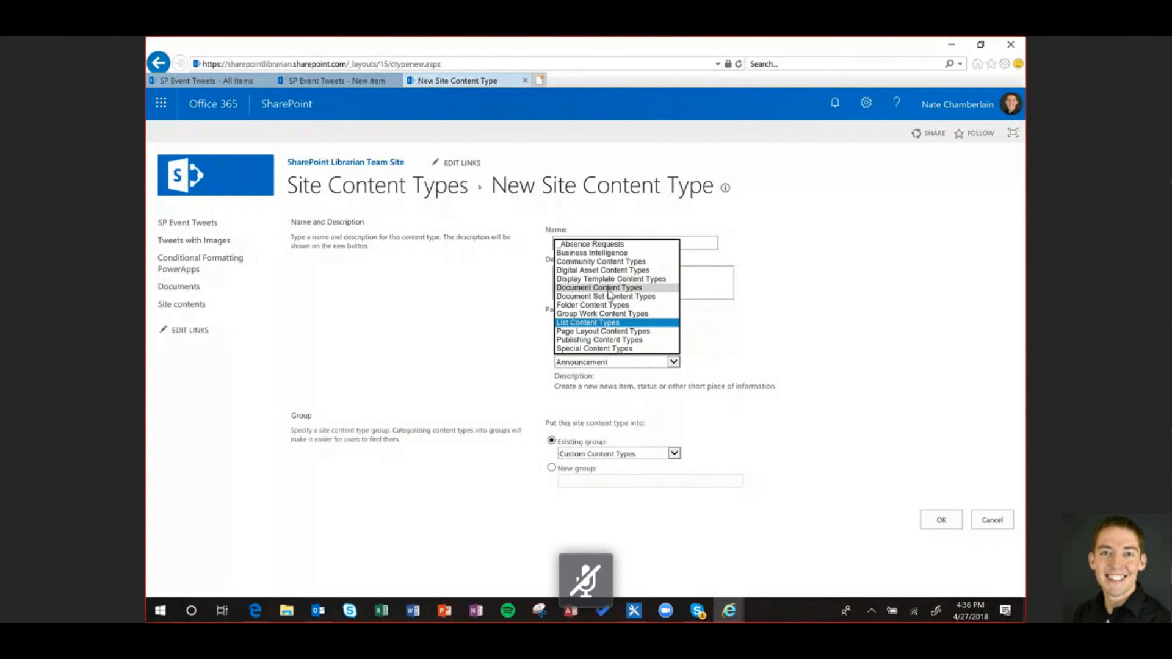
left_click(611, 323)
left_click(604, 362)
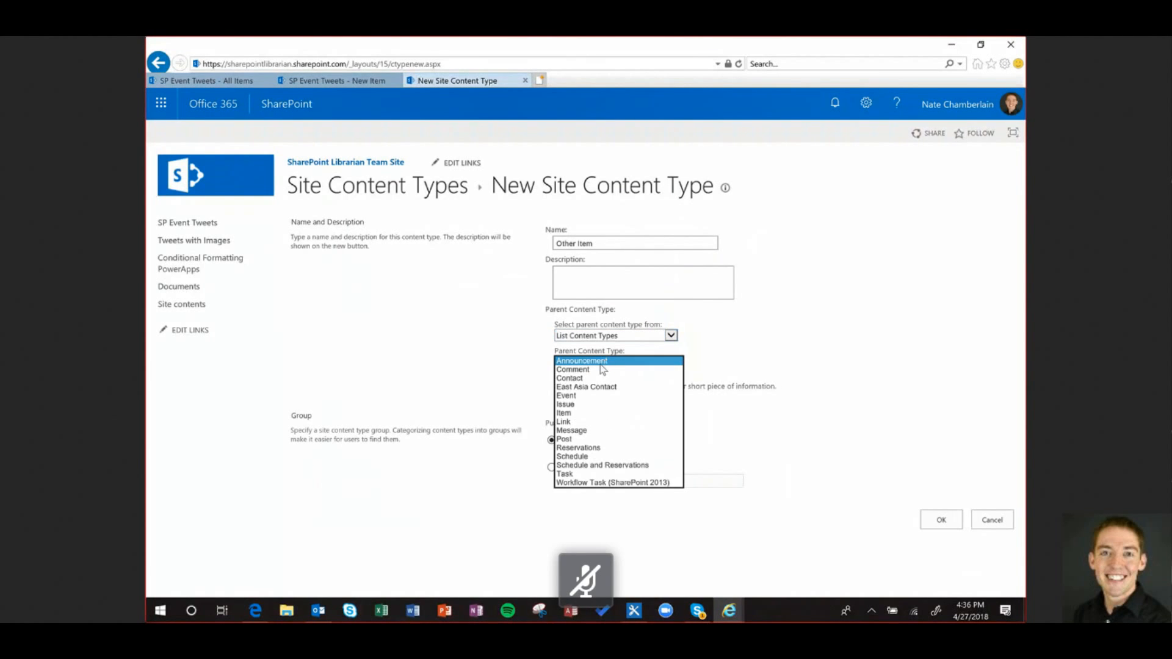
left_click(598, 414)
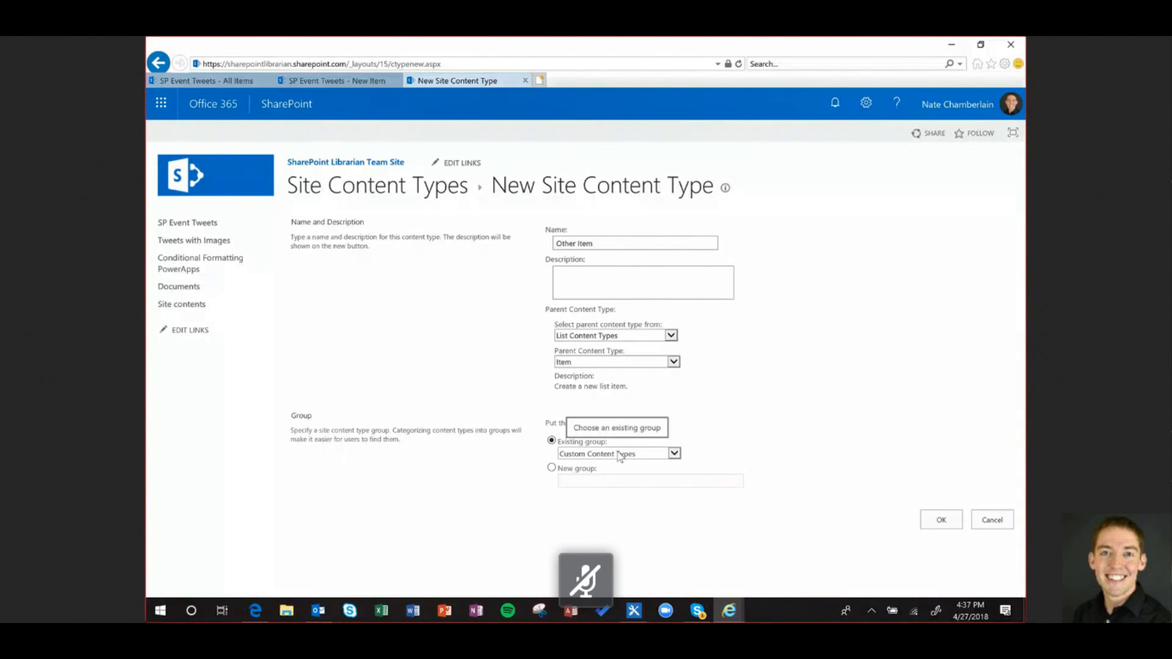
Put it in a new group '_Tweet Content Types' and save it
left_click(579, 470)
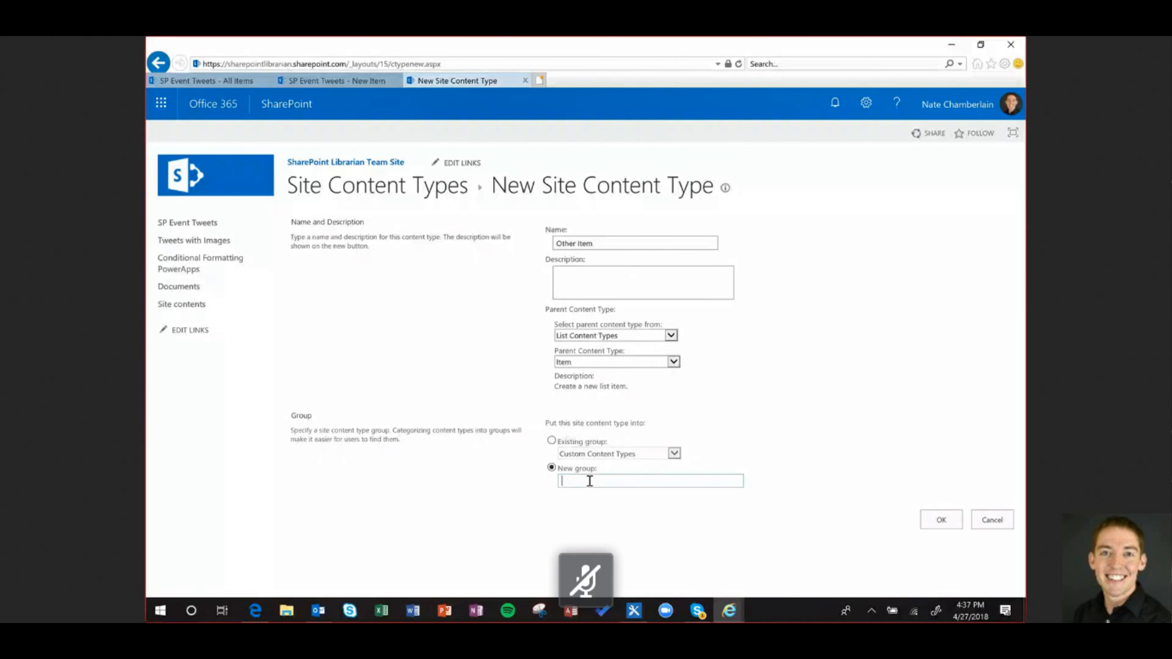
type("_")
type("Tweet ")
type("Content Types")
left_click(924, 521)
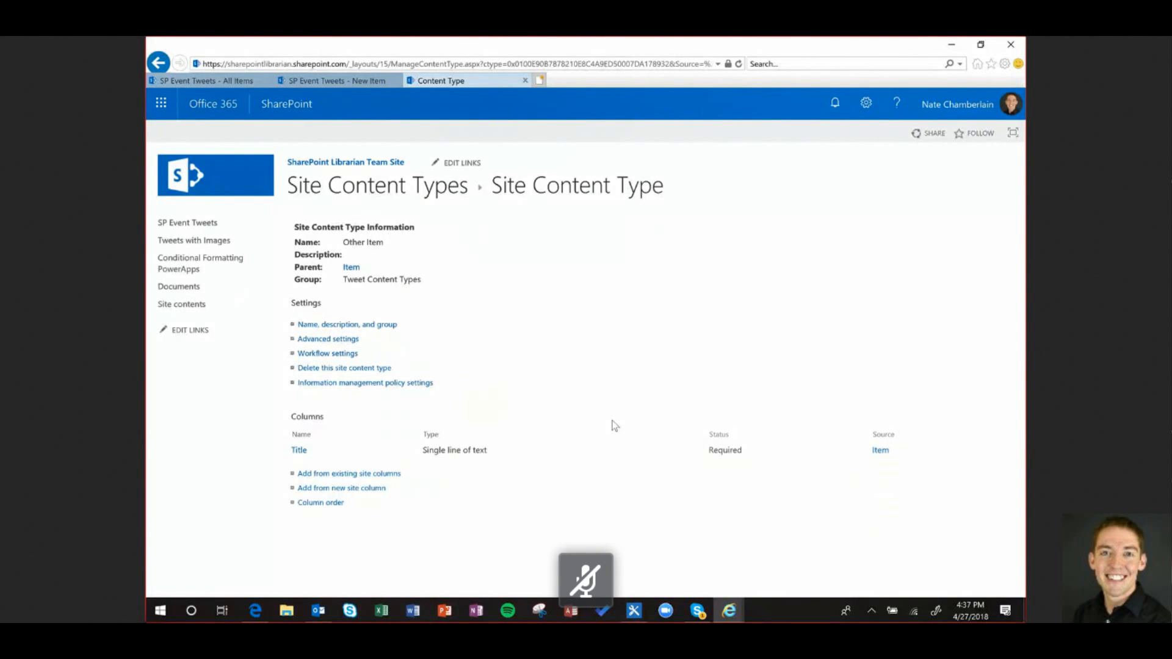
Open the SP Event Tweets List Settings at its Content Types section, which lists only Item
left_click(337, 81)
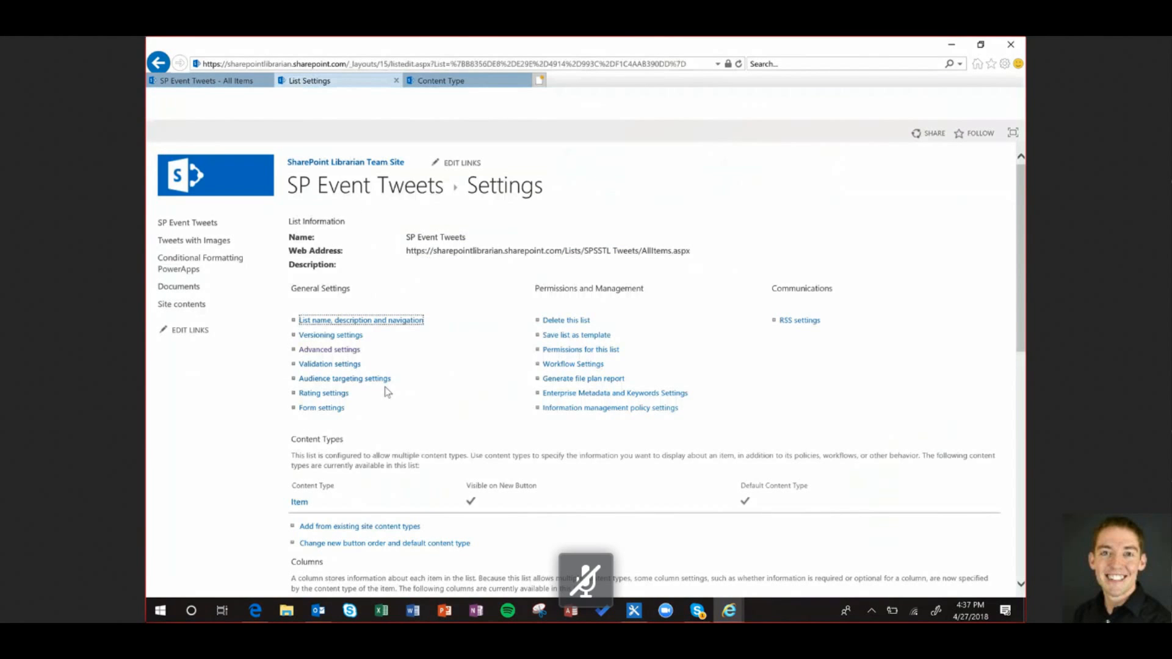
scroll(325, 472, "down", 1)
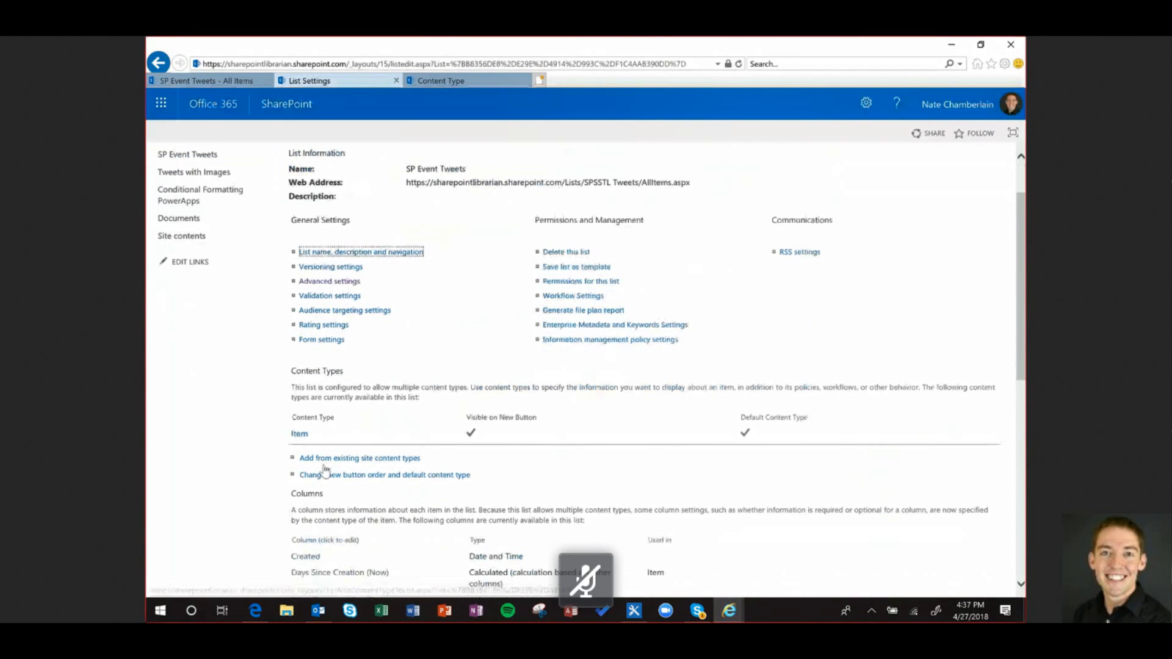
From existing site content types, filter to the Tweet Content Types group and add Other Item to the list
left_click(346, 460)
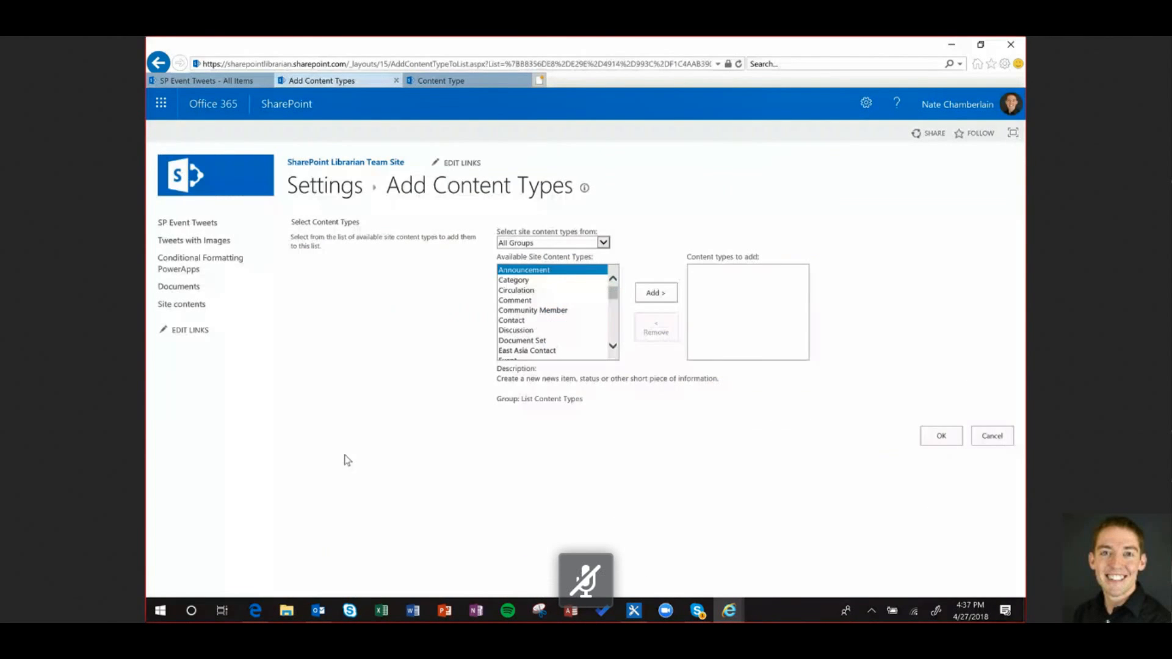
left_click(572, 243)
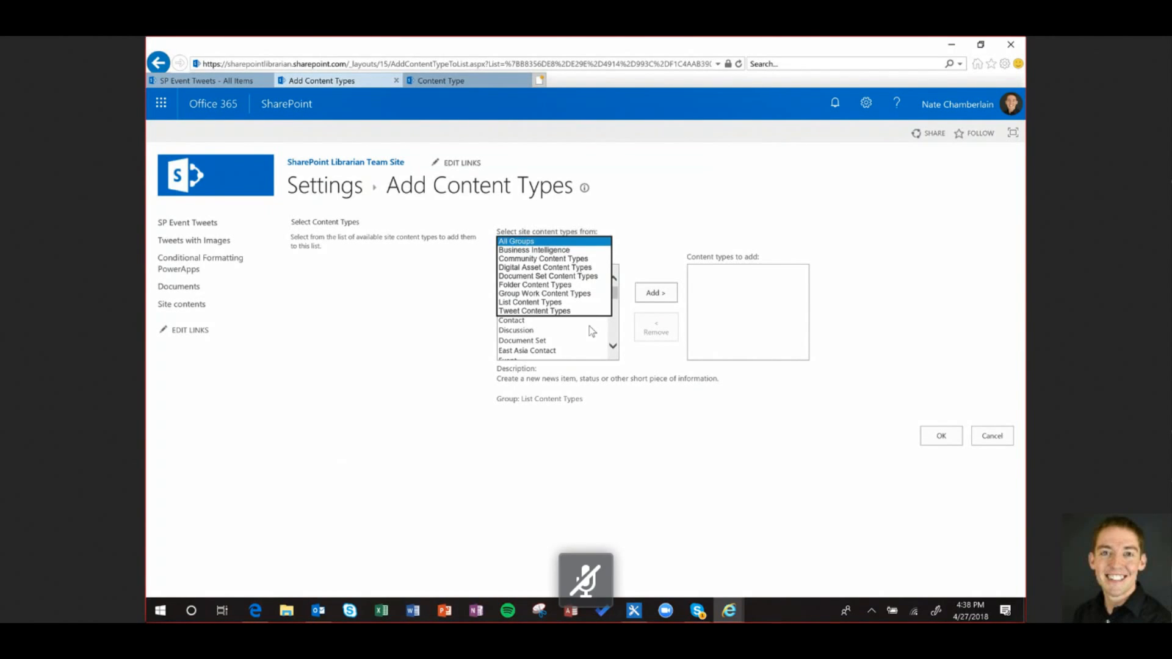
left_click(570, 311)
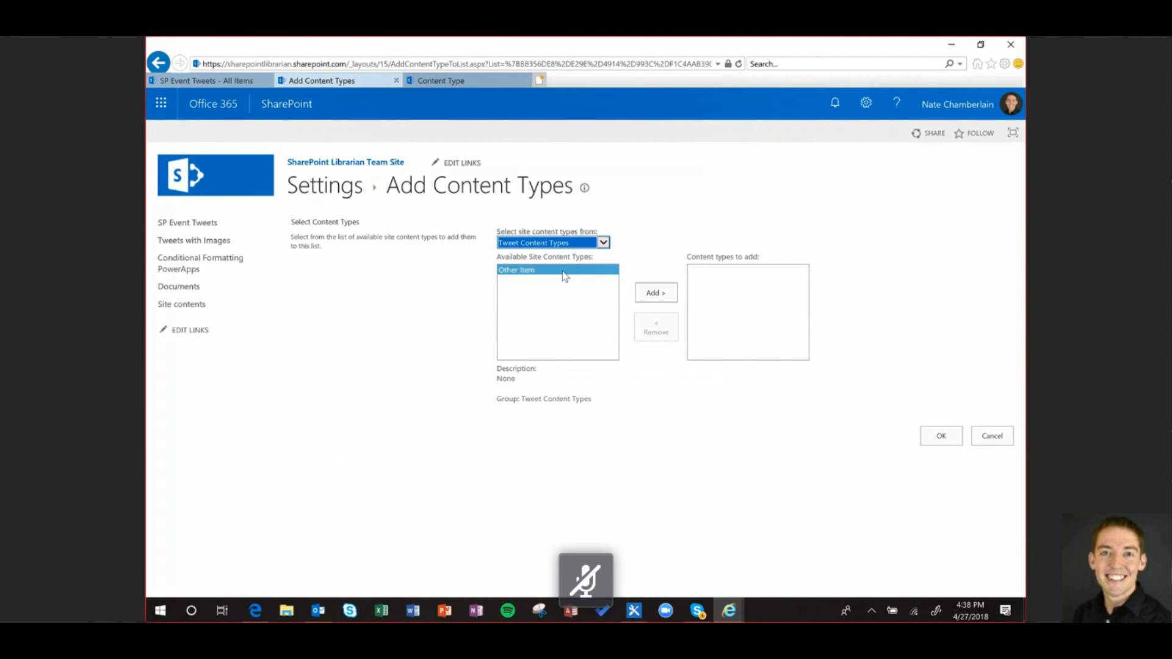
double_click(562, 272)
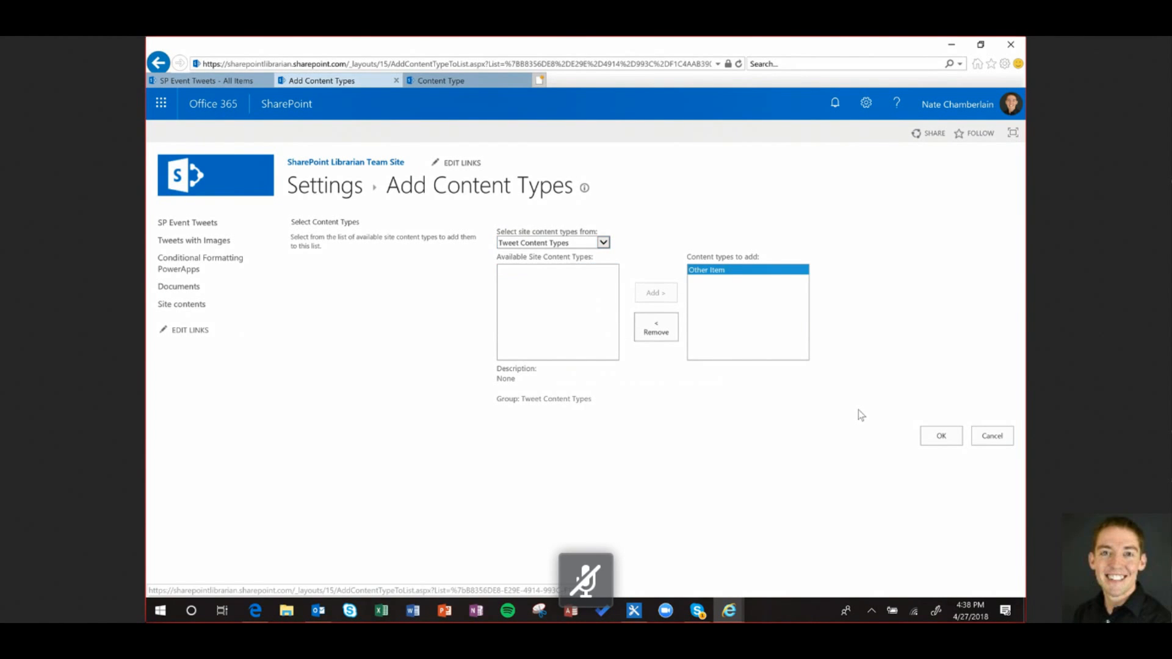
left_click(943, 437)
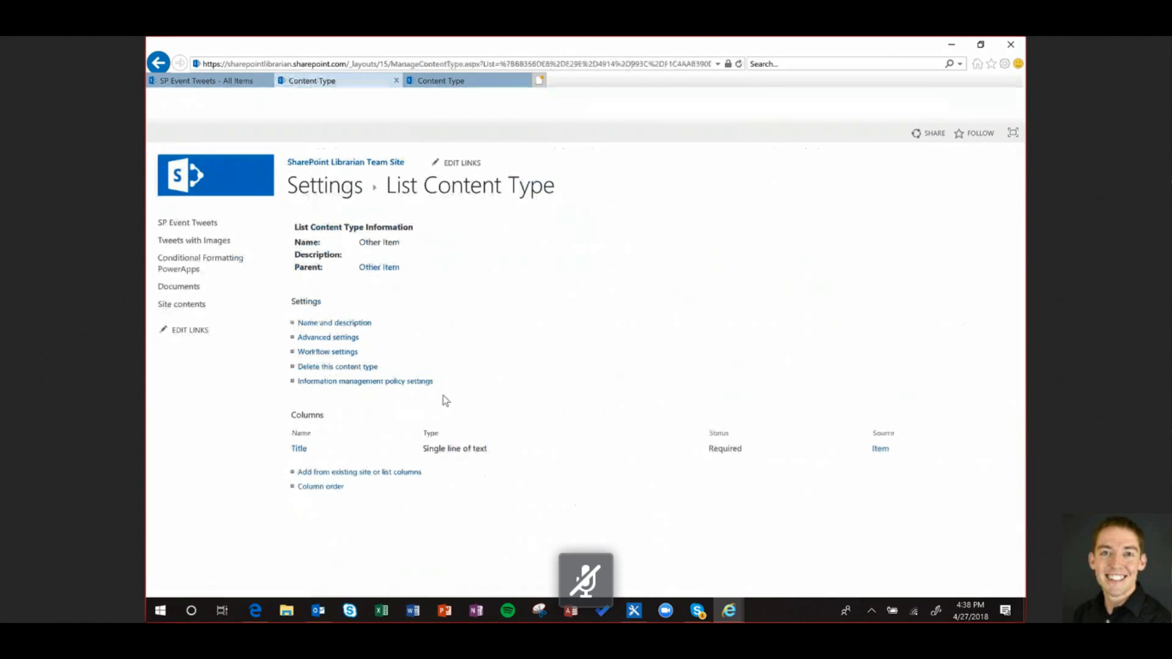
Add the existing TweetDate and TweetText list columns to Other Item alongside Title
left_click(352, 473)
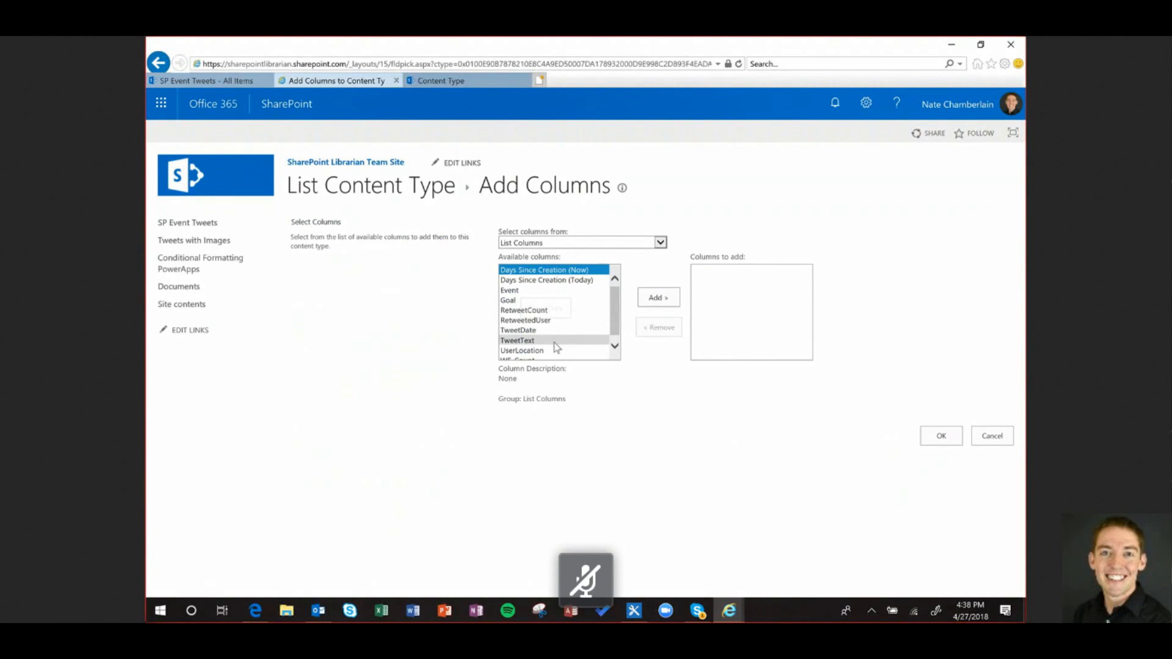
double_click(543, 331)
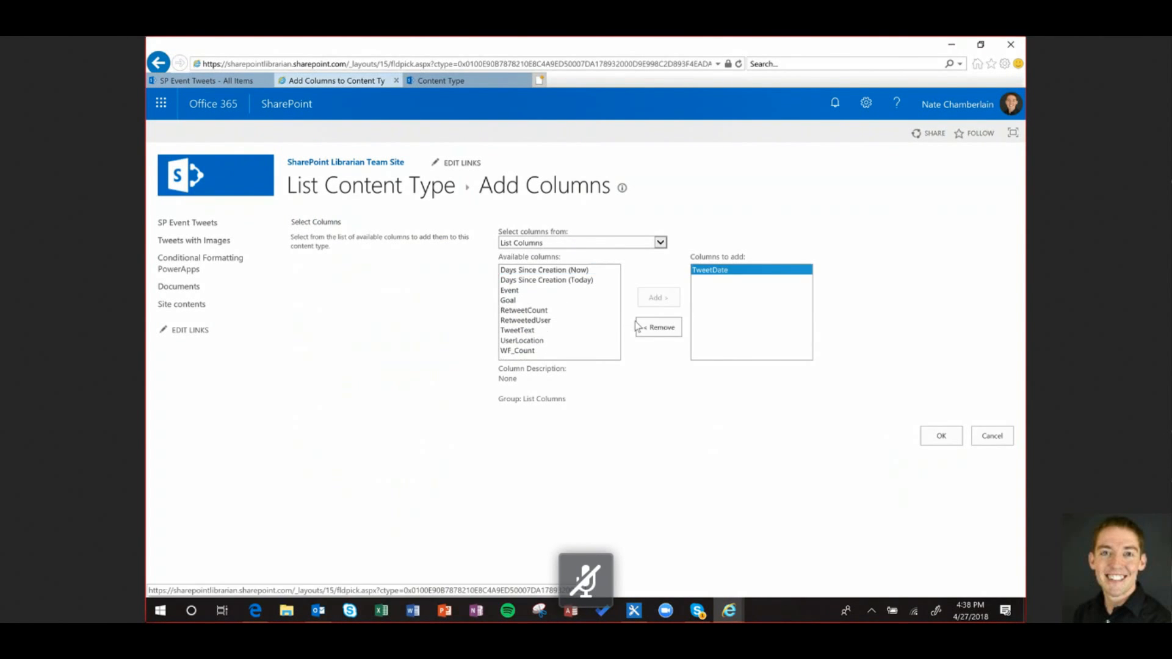
left_click(550, 330)
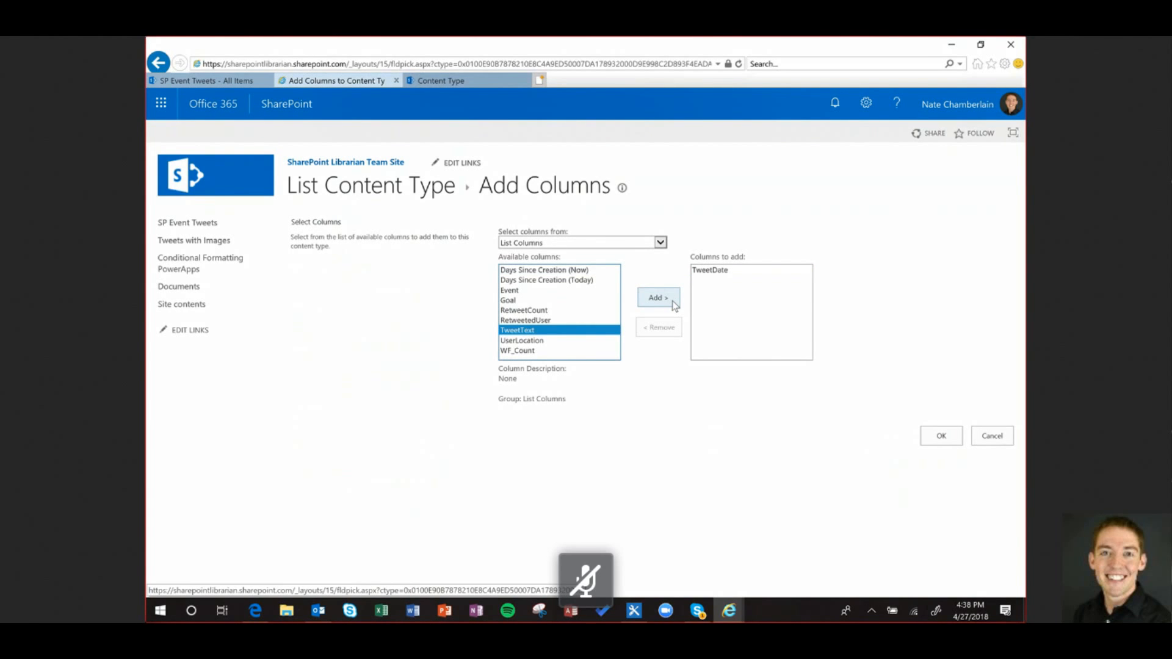
left_click(673, 303)
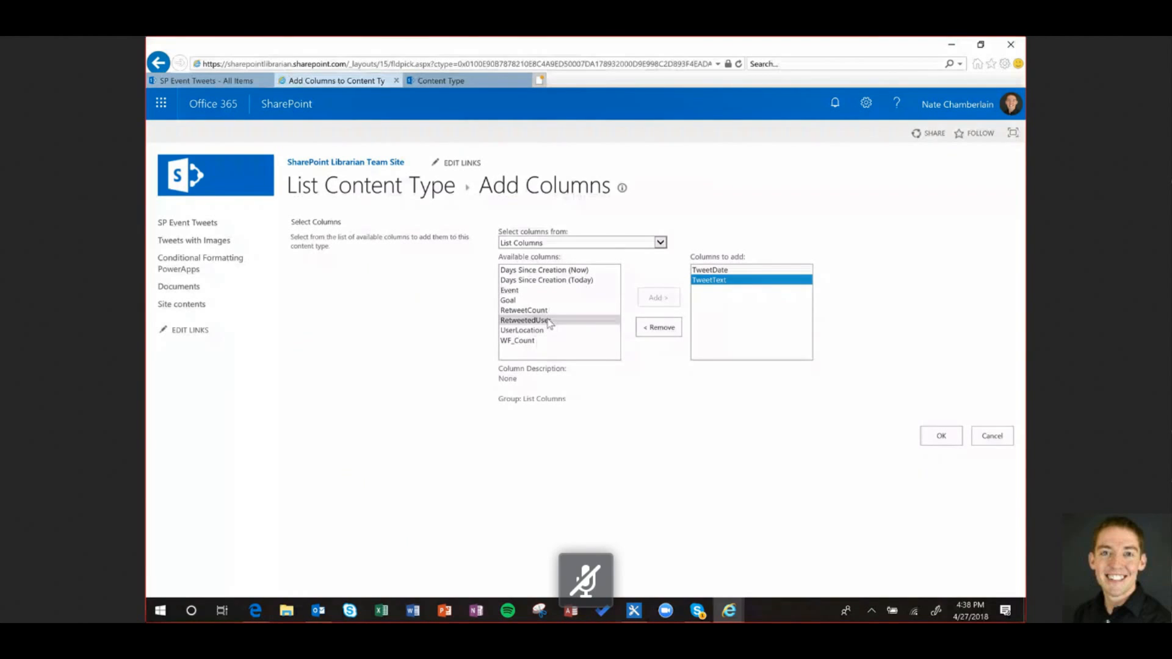
left_click(941, 436)
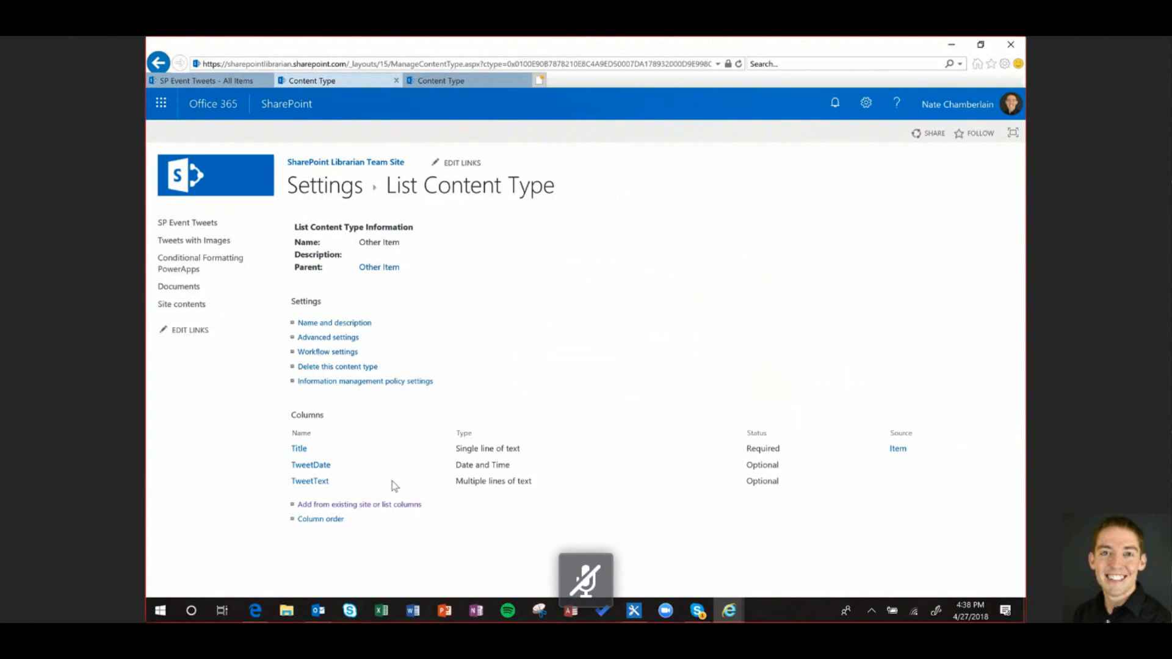
left_click(325, 505)
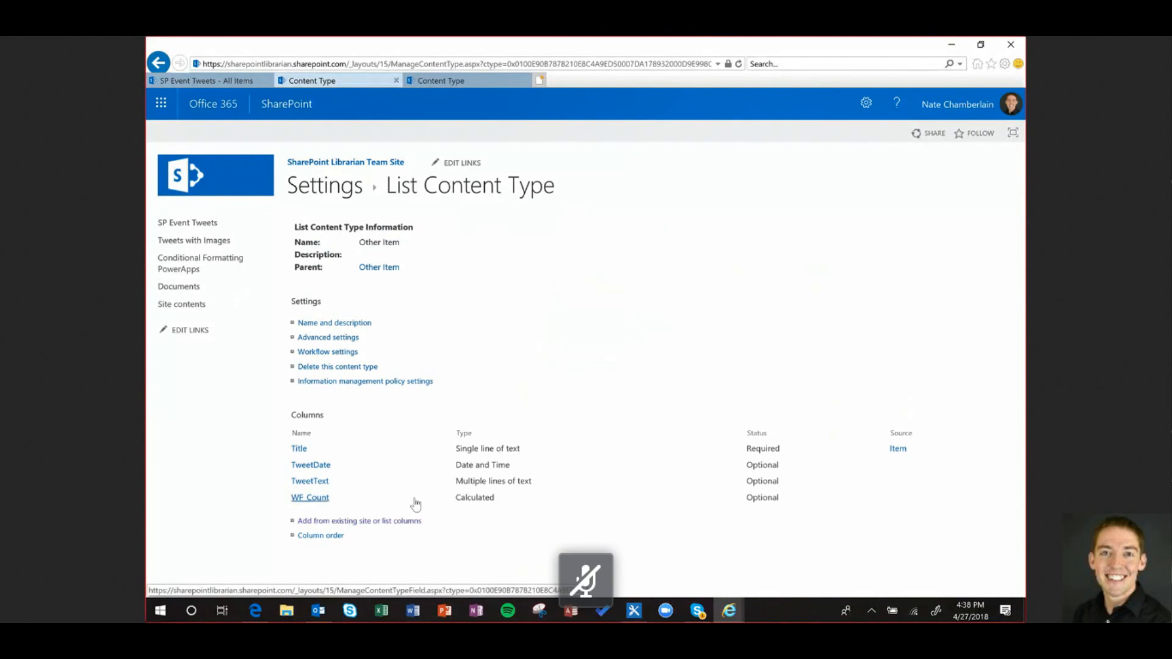
left_click(415, 503)
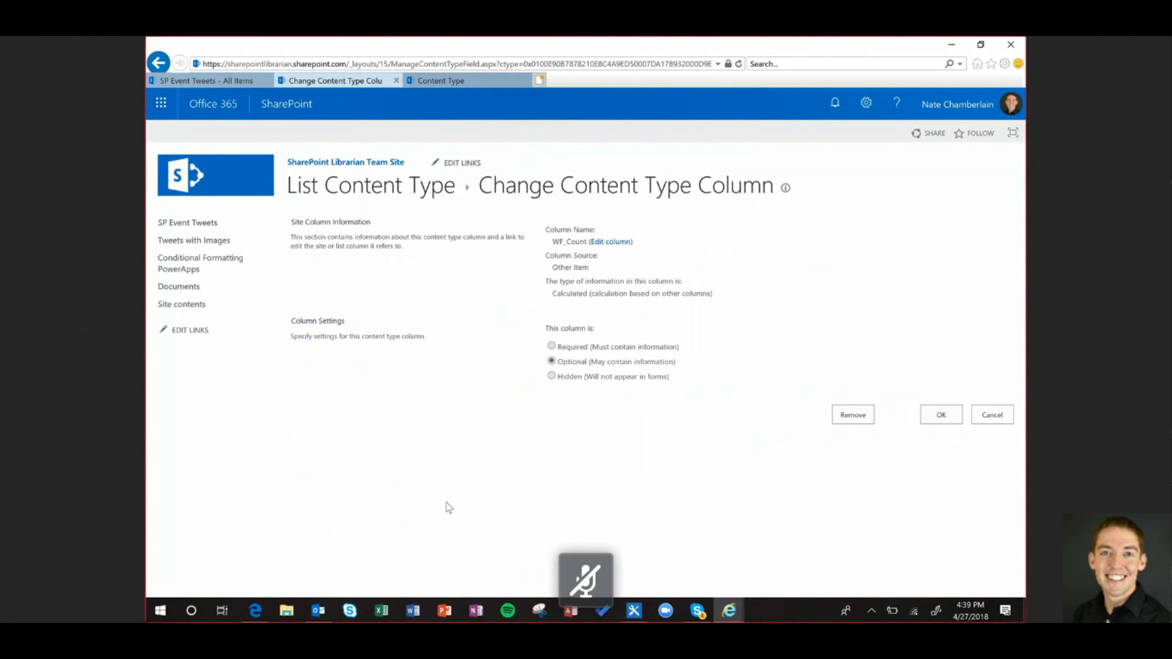
left_click(853, 415)
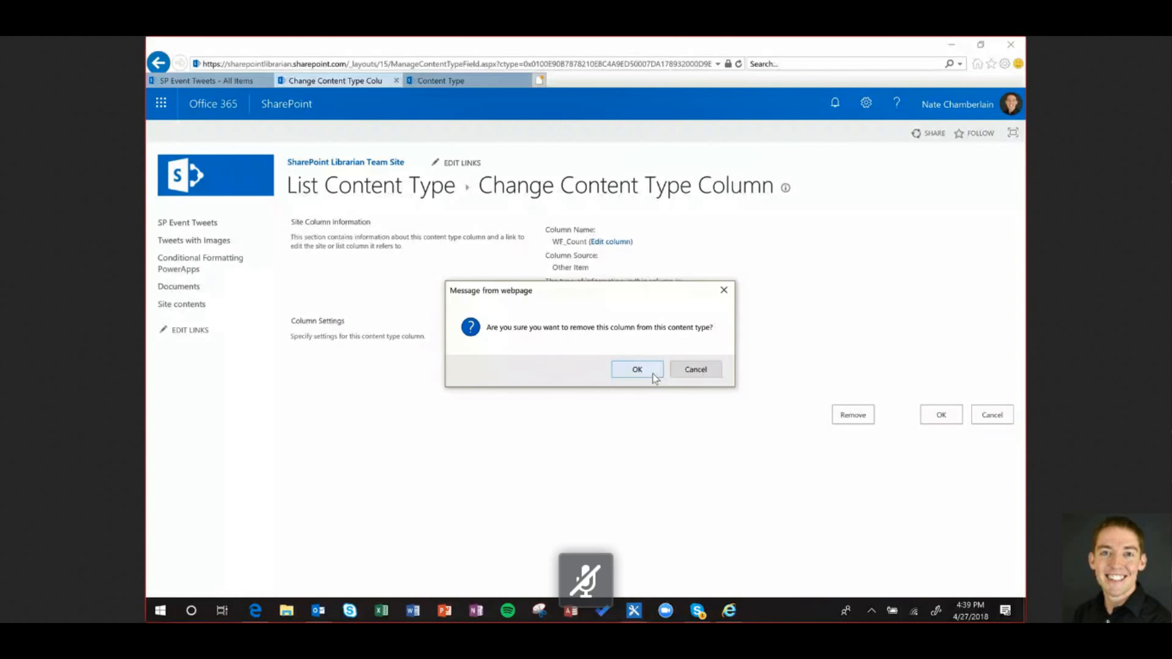
left_click(652, 375)
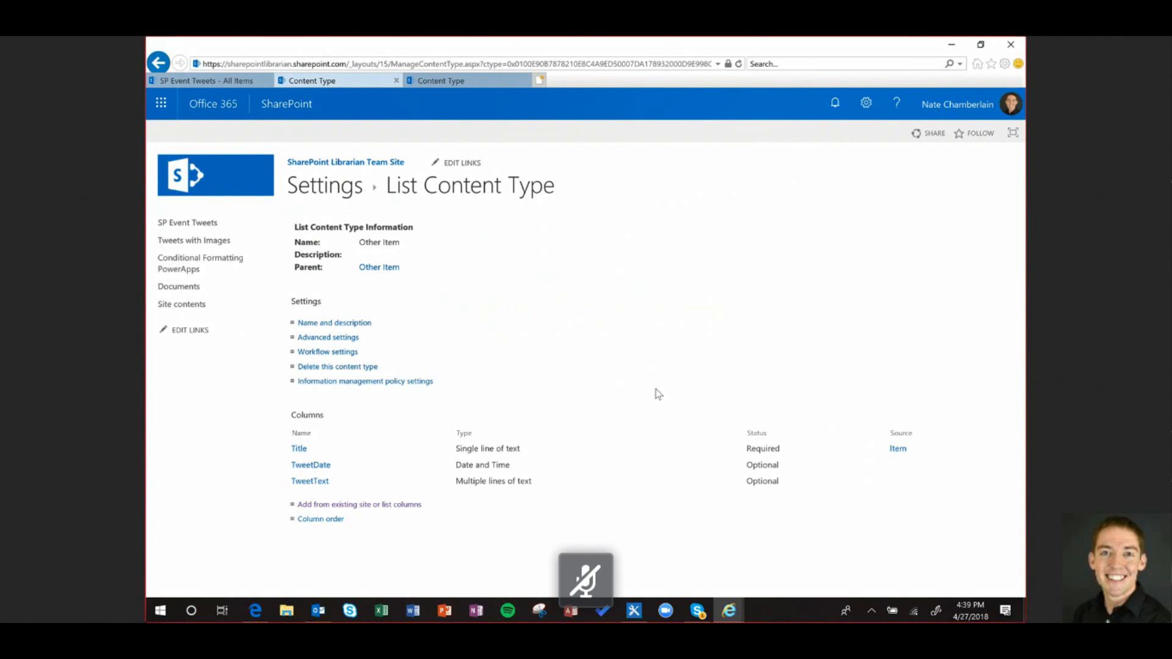
left_click(321, 484)
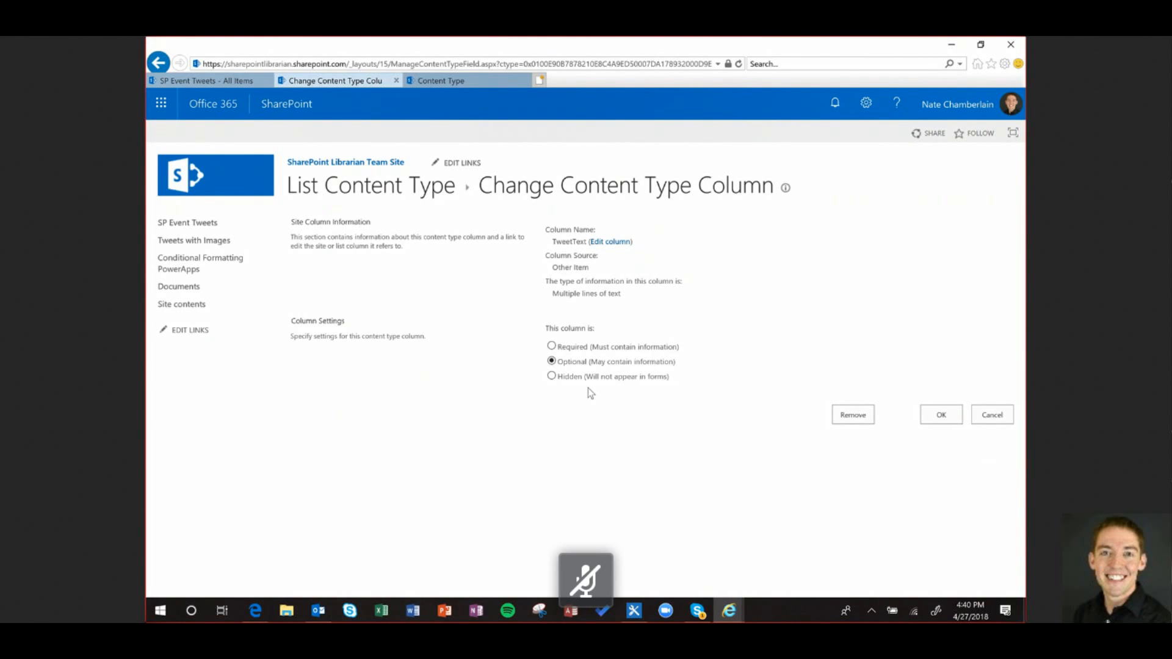
Set the TweetText column to Hidden in Other Item and save the change
left_click(589, 378)
left_click(937, 418)
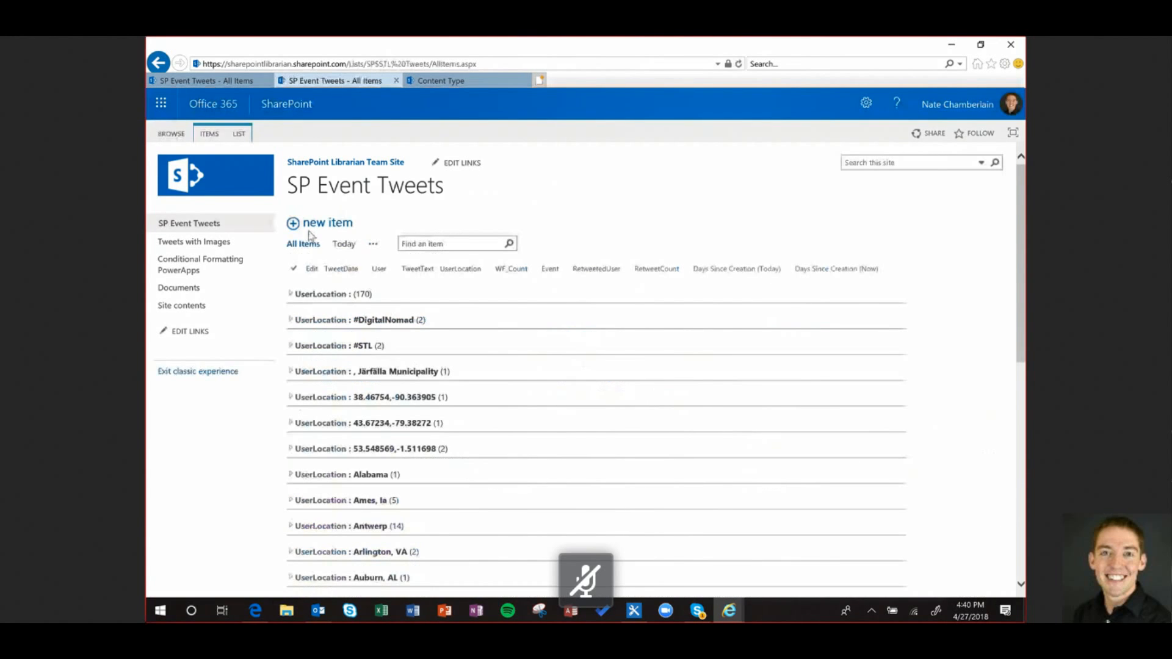
From the new-item form, reach the list's Change New Button Order and Default Content Type page
left_click(315, 225)
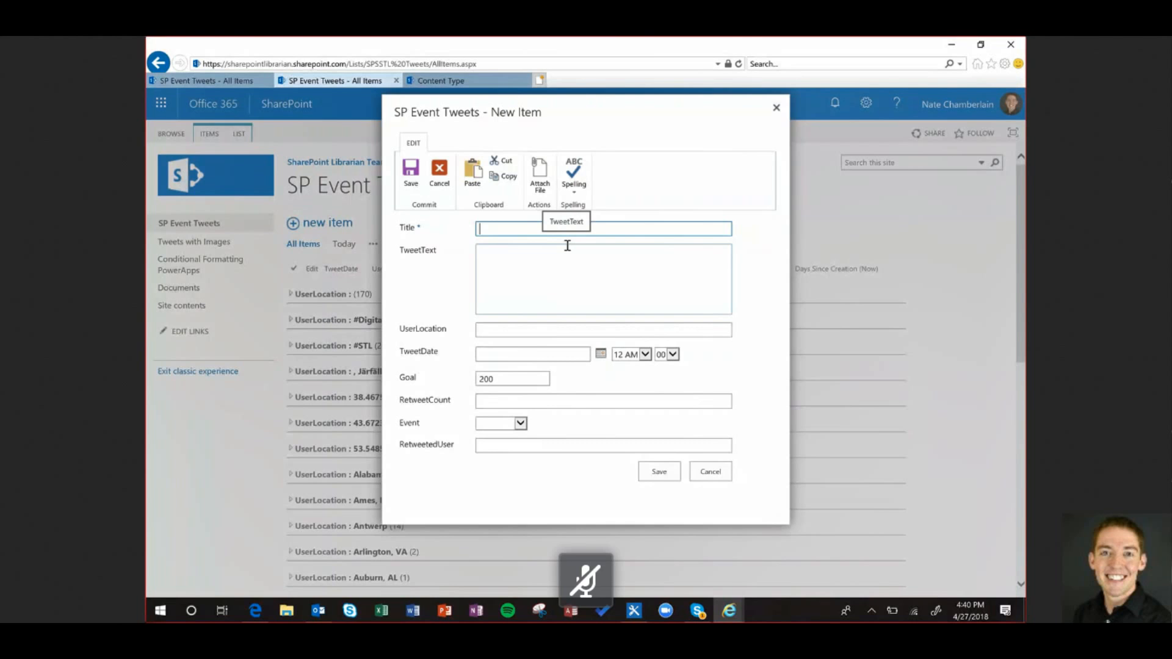
left_click(759, 165)
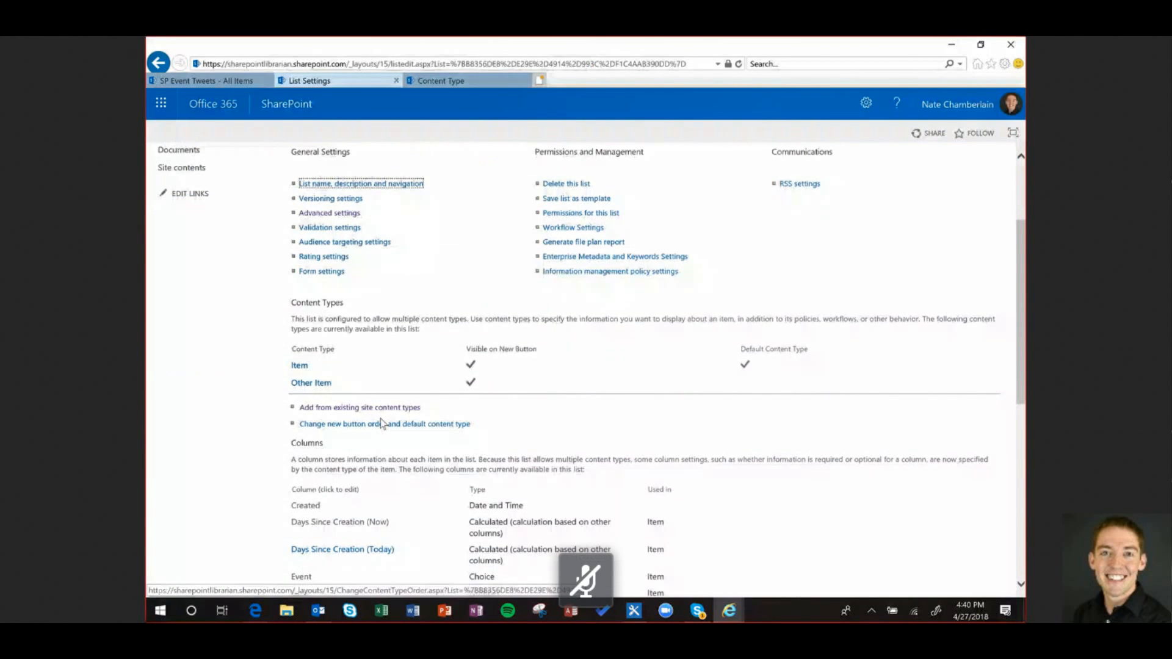
left_click(379, 424)
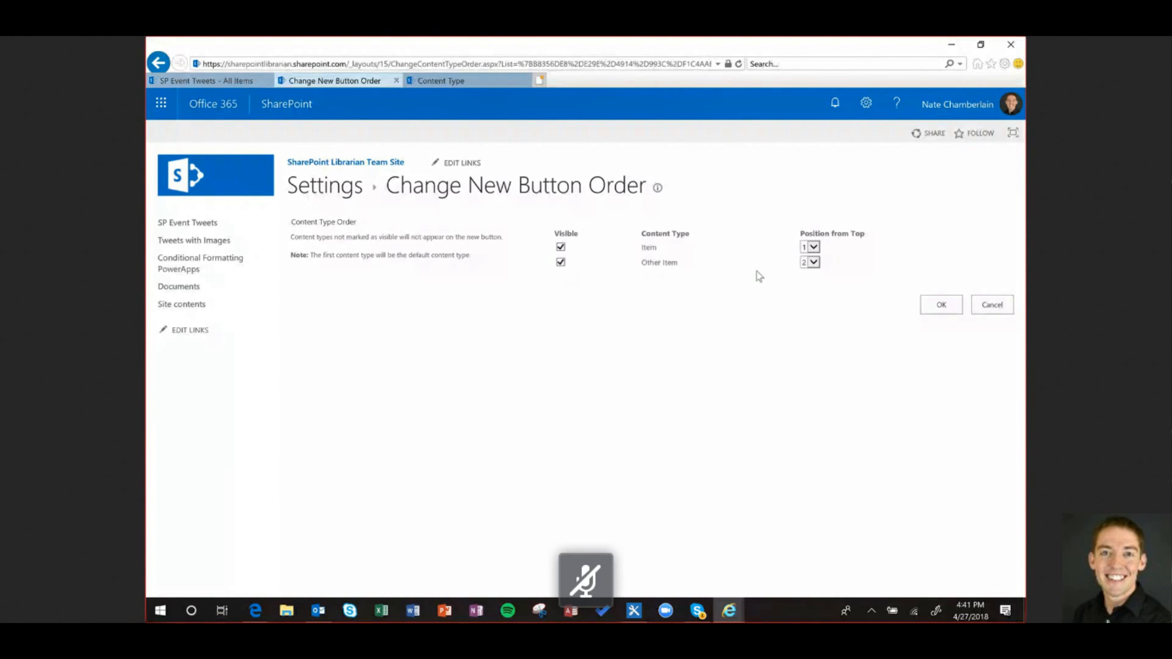
Move Other Item to position 1 in the new button order and save
left_click(807, 263)
left_click(804, 273)
left_click(941, 305)
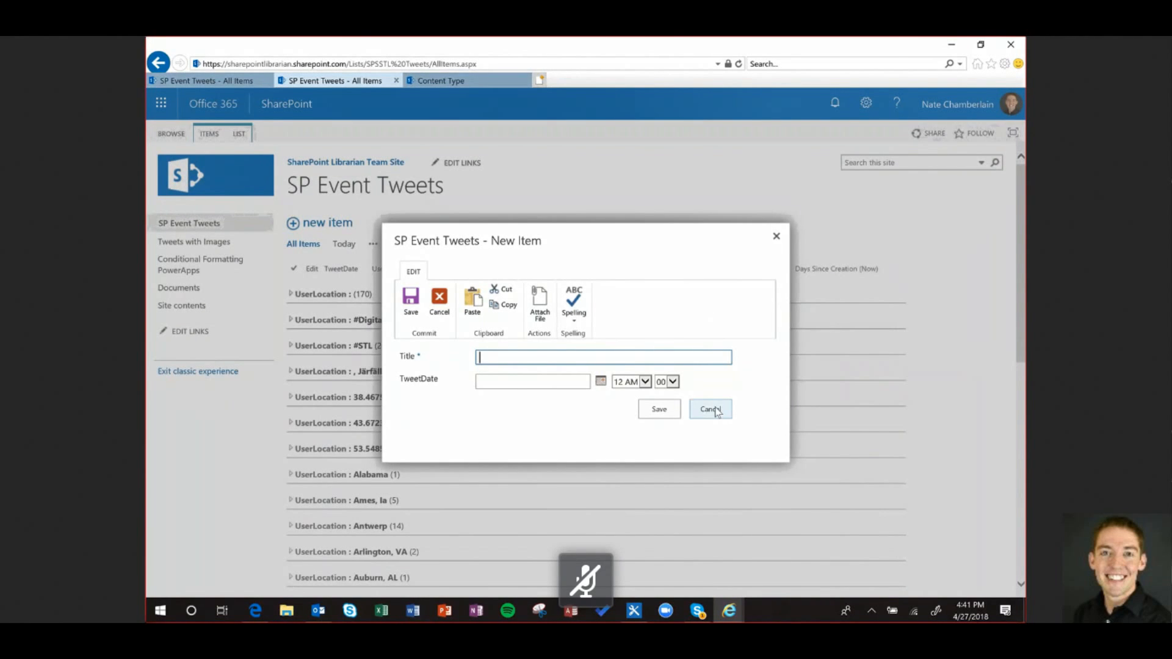
Cancel the new-item form, then check the ITEMS tab's New Item dropdown for available content types
left_click(710, 410)
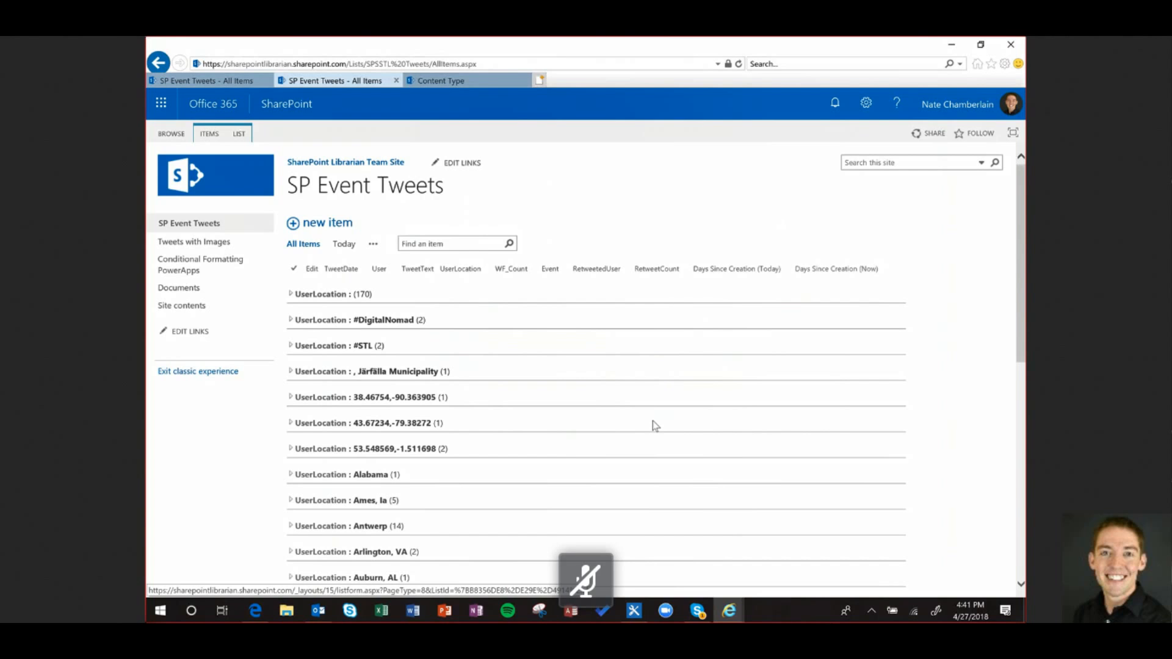
left_click(210, 133)
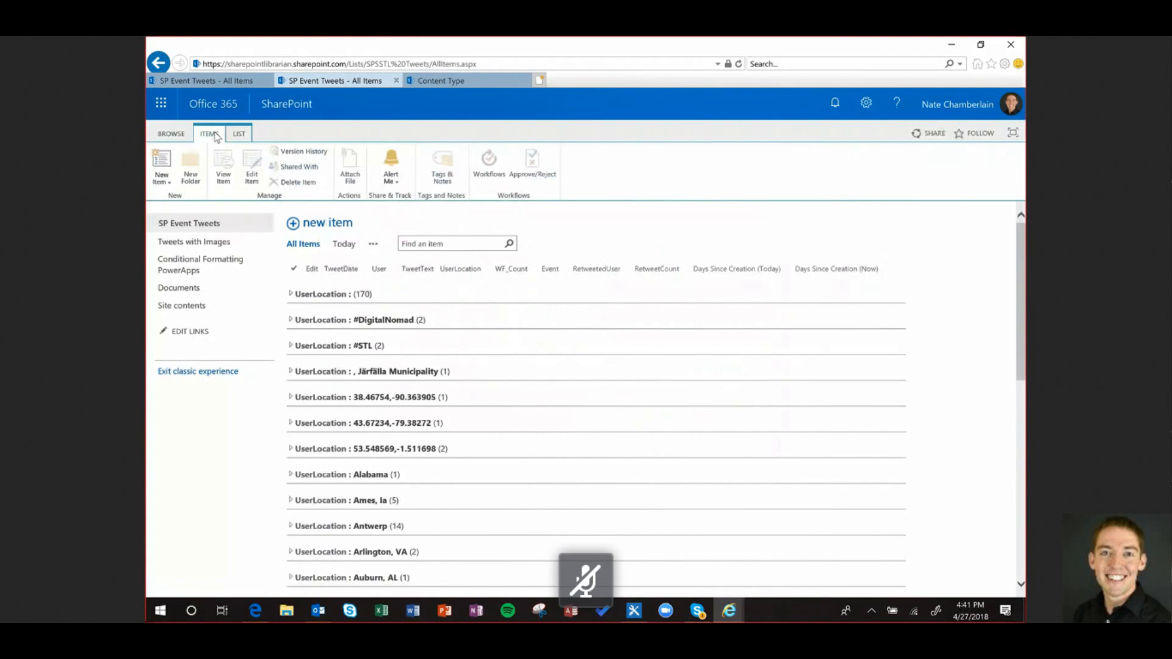
left_click(161, 177)
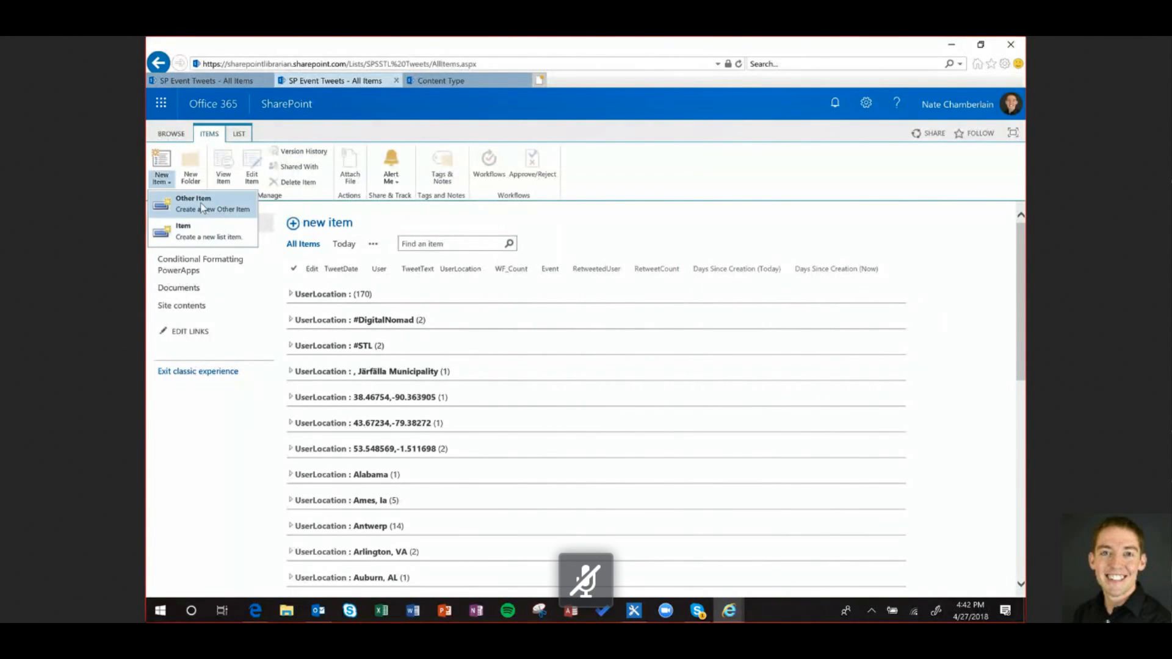
left_click(205, 235)
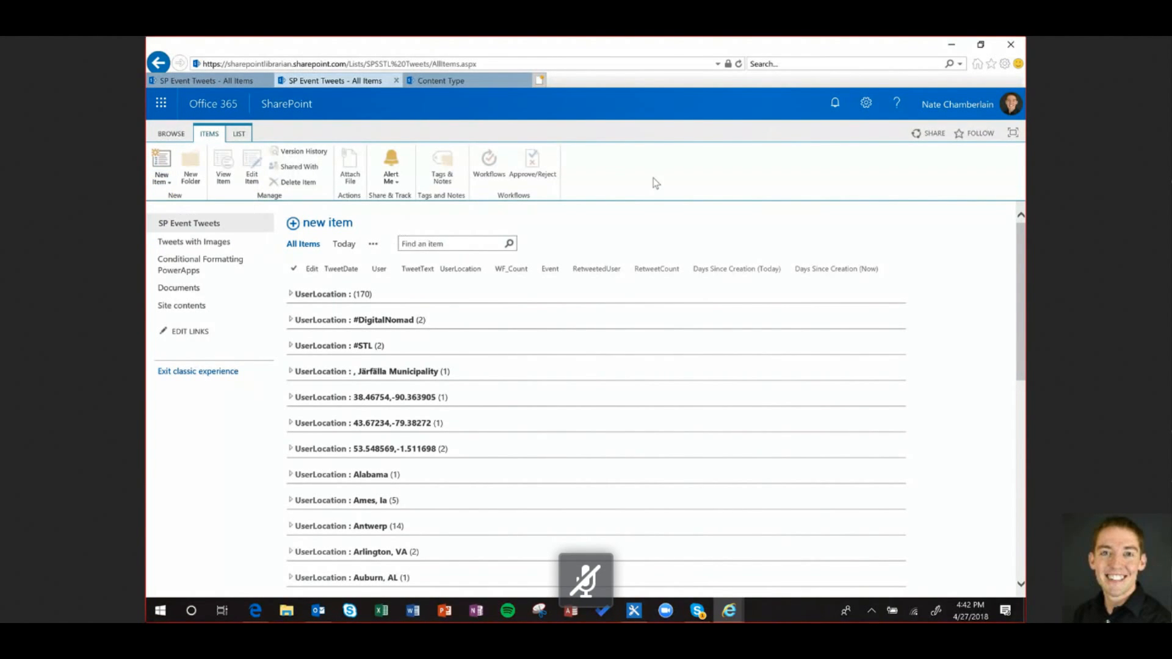
Edit the page, set the list web part's Toolbar Type to Show Toolbar, then stop editing
left_click(867, 113)
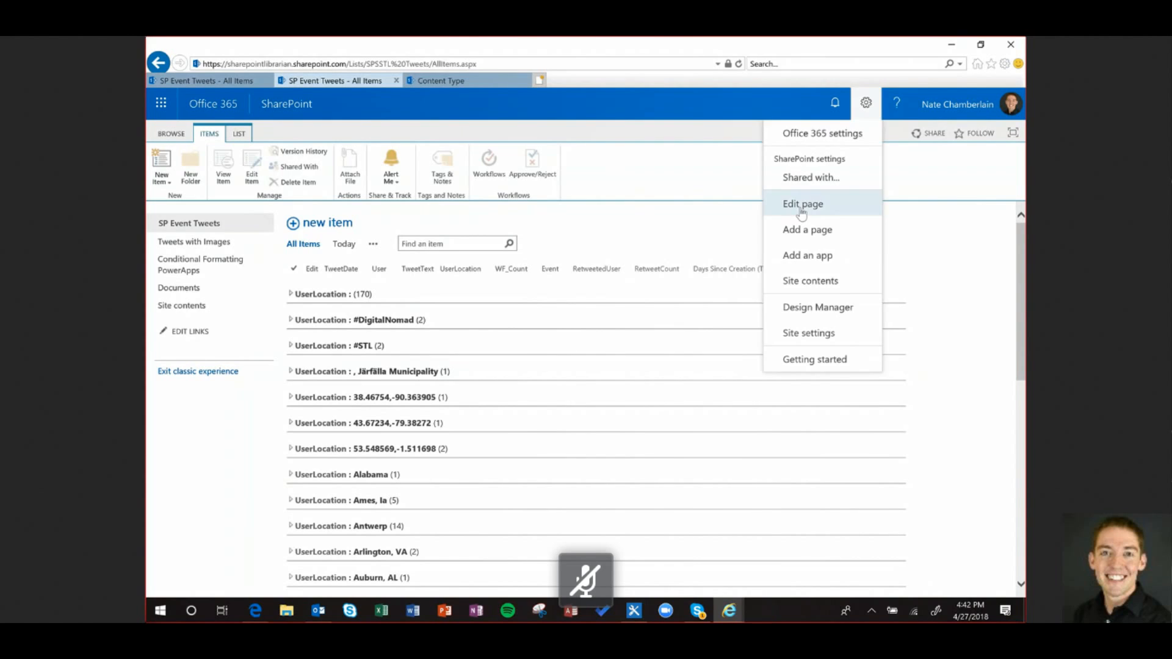
left_click(799, 159)
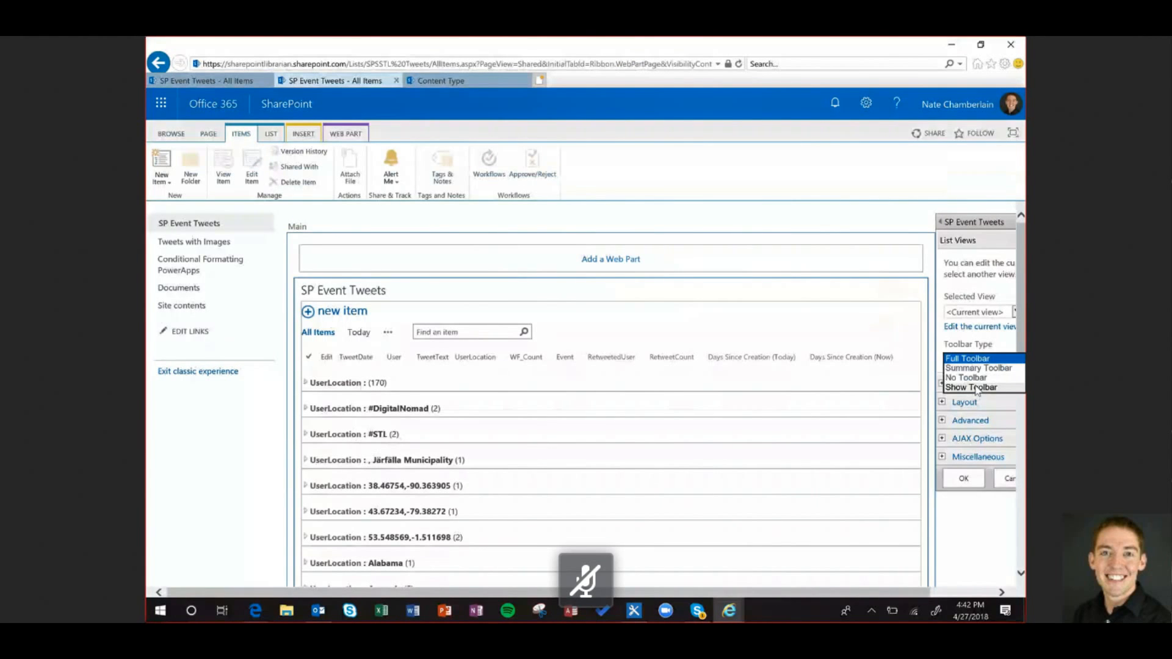
left_click(977, 388)
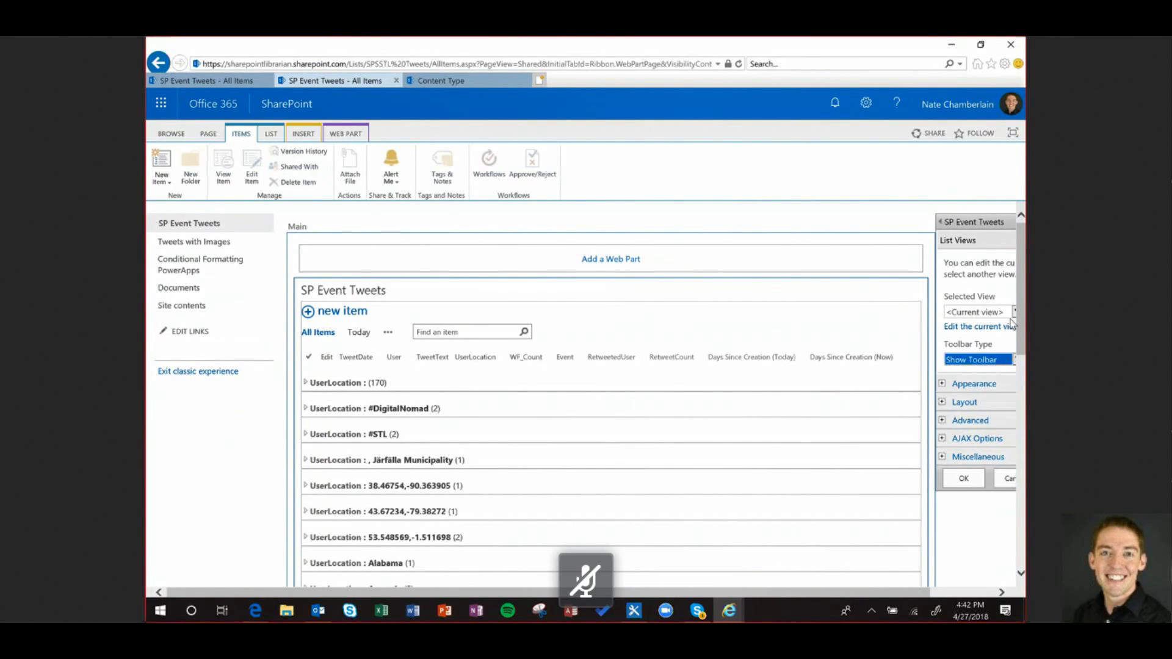
left_click(964, 479)
left_click(213, 137)
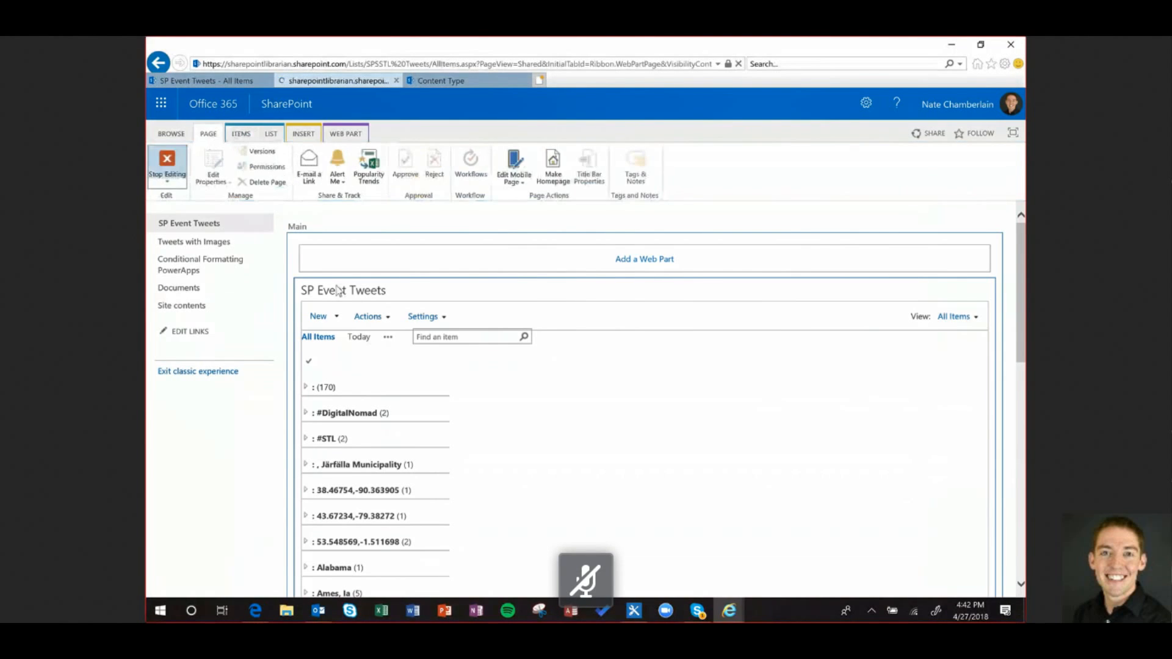
left_click(162, 163)
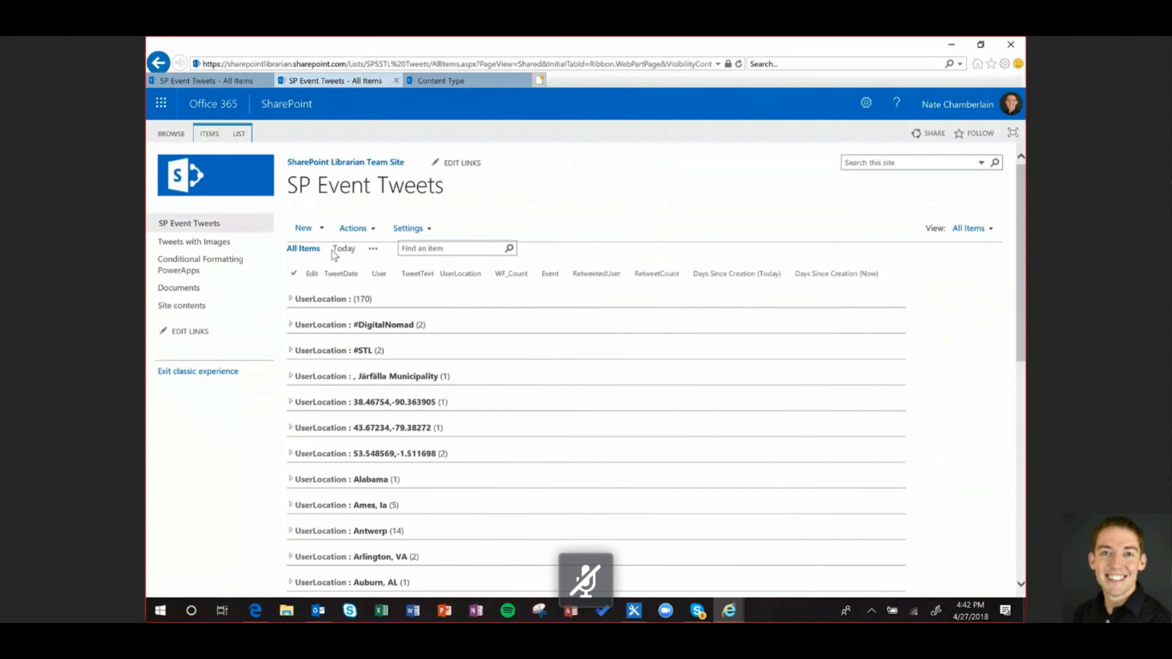
Try the New menu's Other Item and Item entries, cancel the form, and review the New choices again
left_click(321, 228)
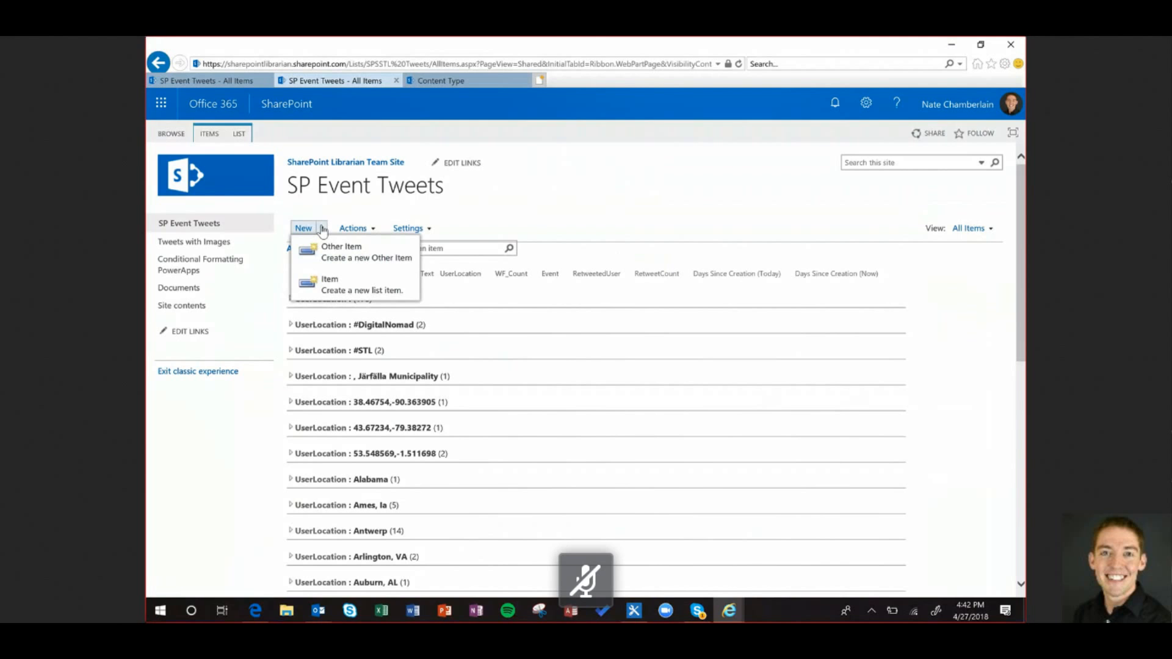
left_click(341, 284)
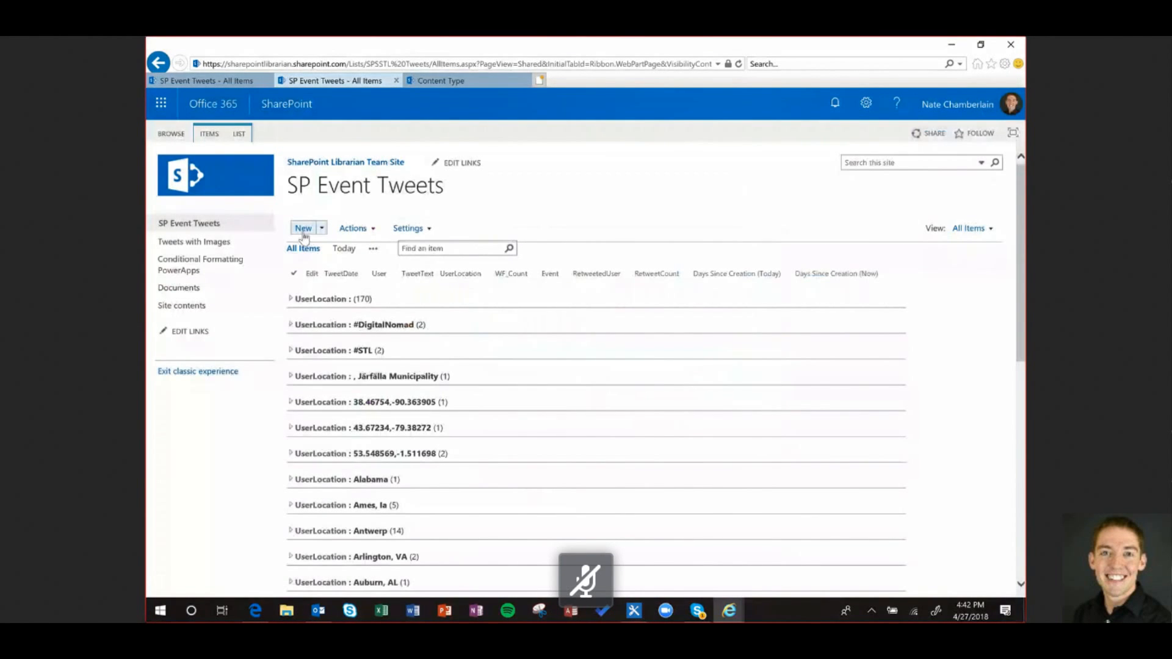
left_click(304, 236)
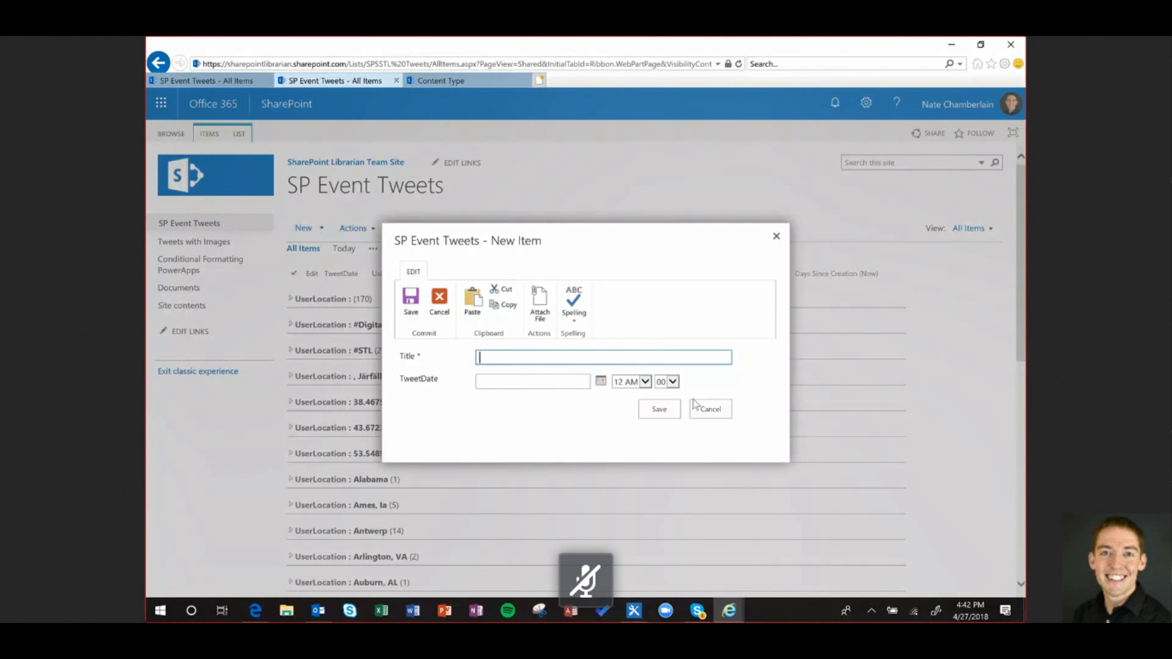
left_click(708, 408)
left_click(322, 227)
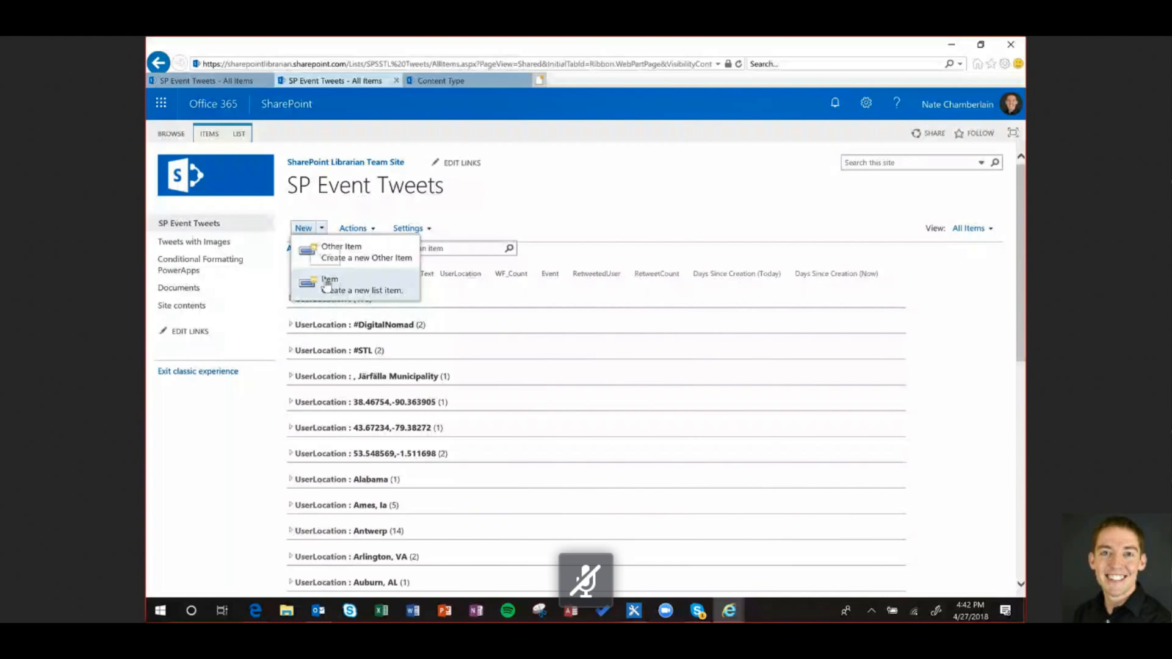
left_click(714, 468)
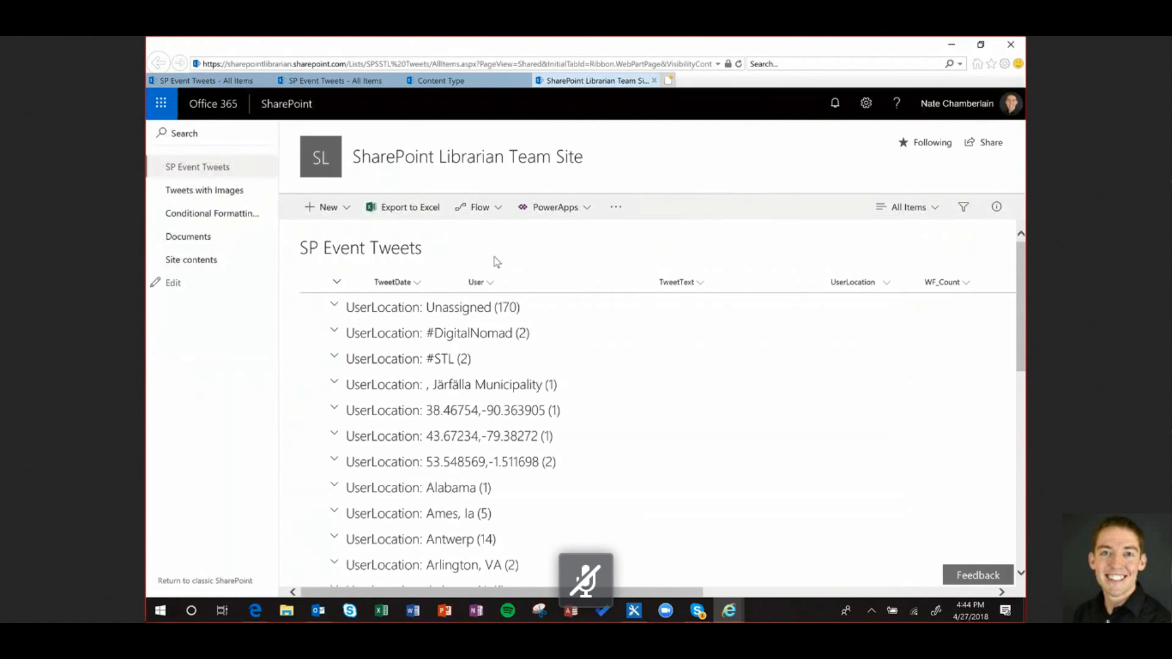
left_click(346, 209)
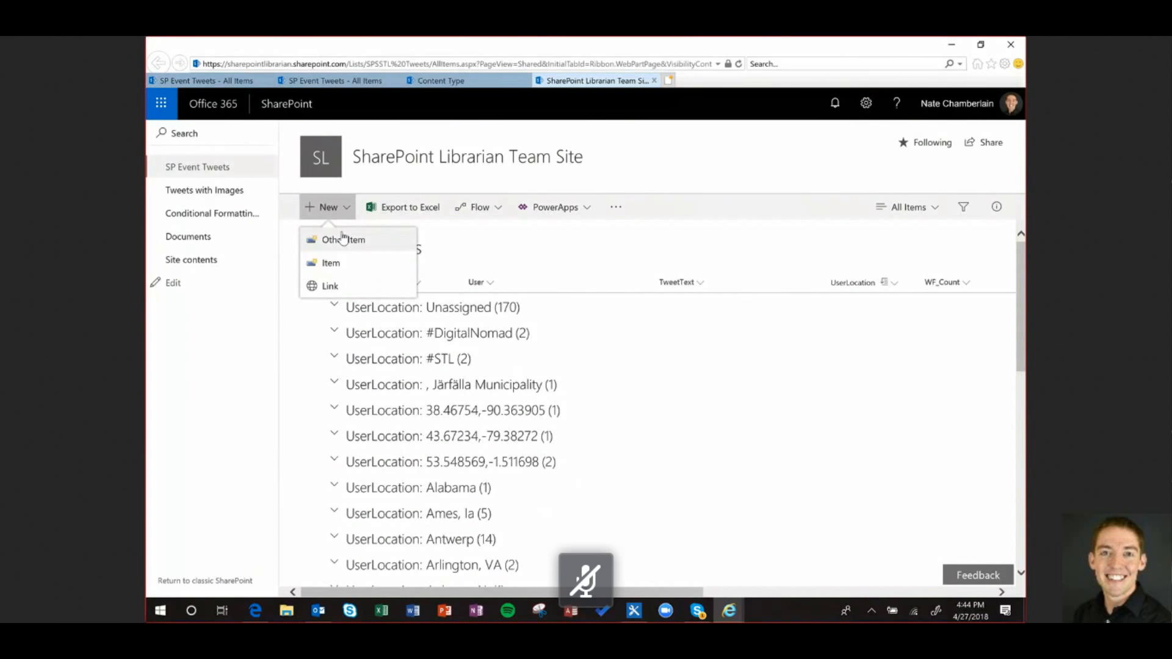
left_click(528, 260)
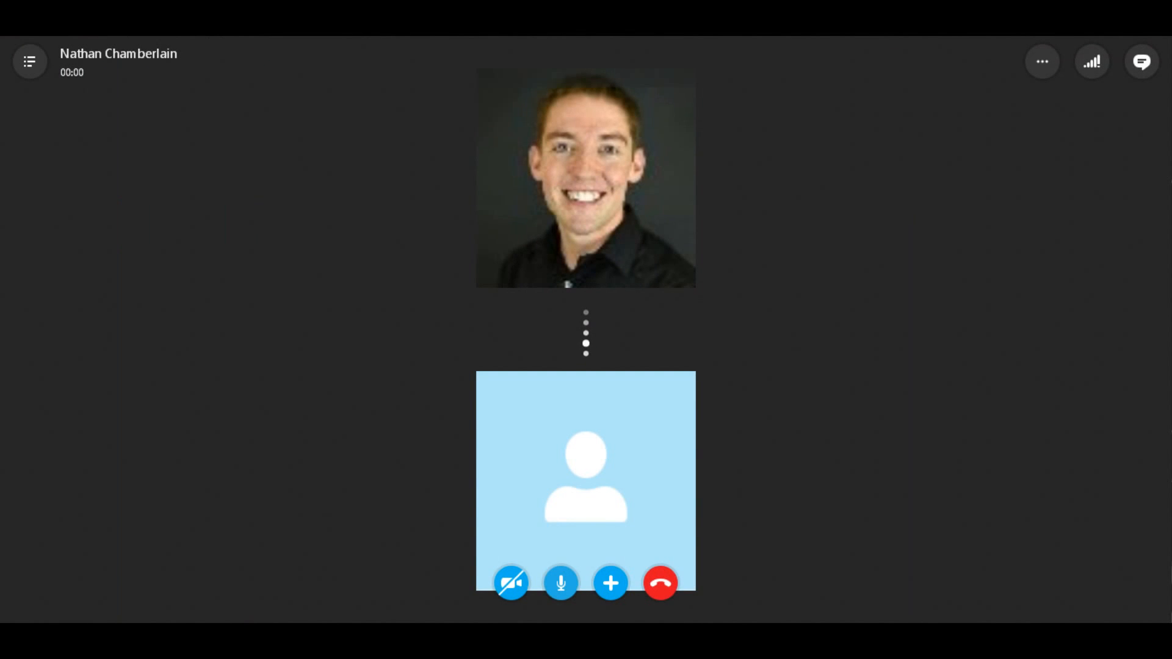
Mute the microphone on the Skype call with Ctrl+M
key("ctrl+m")
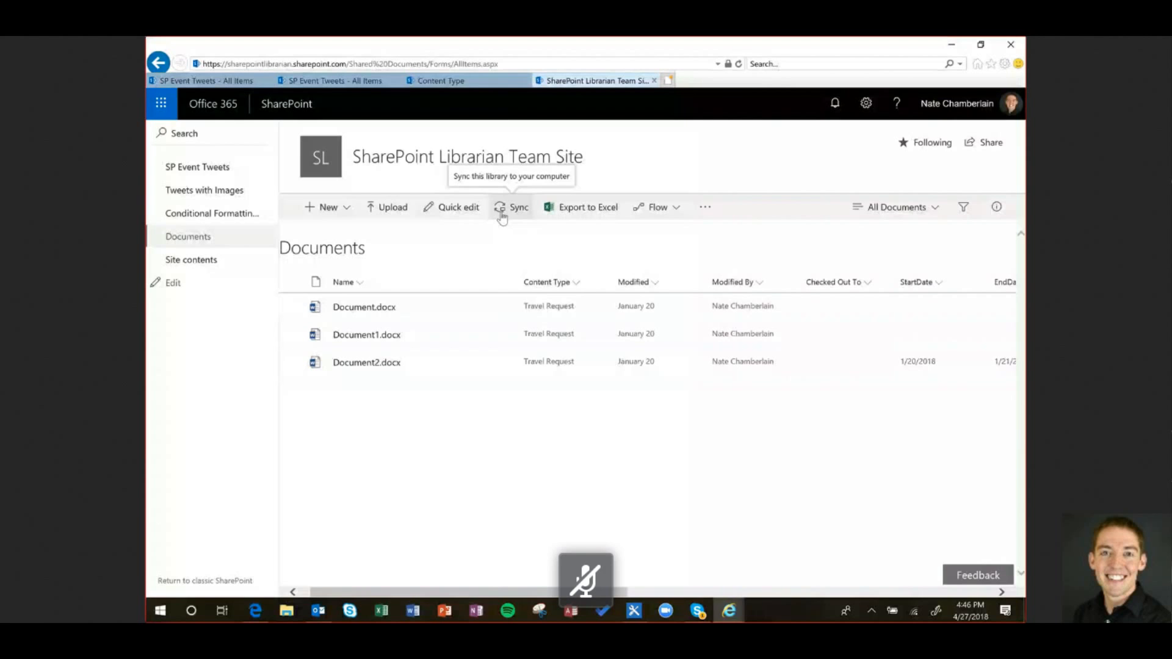
Sync the Documents library to OneDrive at the default local folder and open the synced folder
left_click(502, 215)
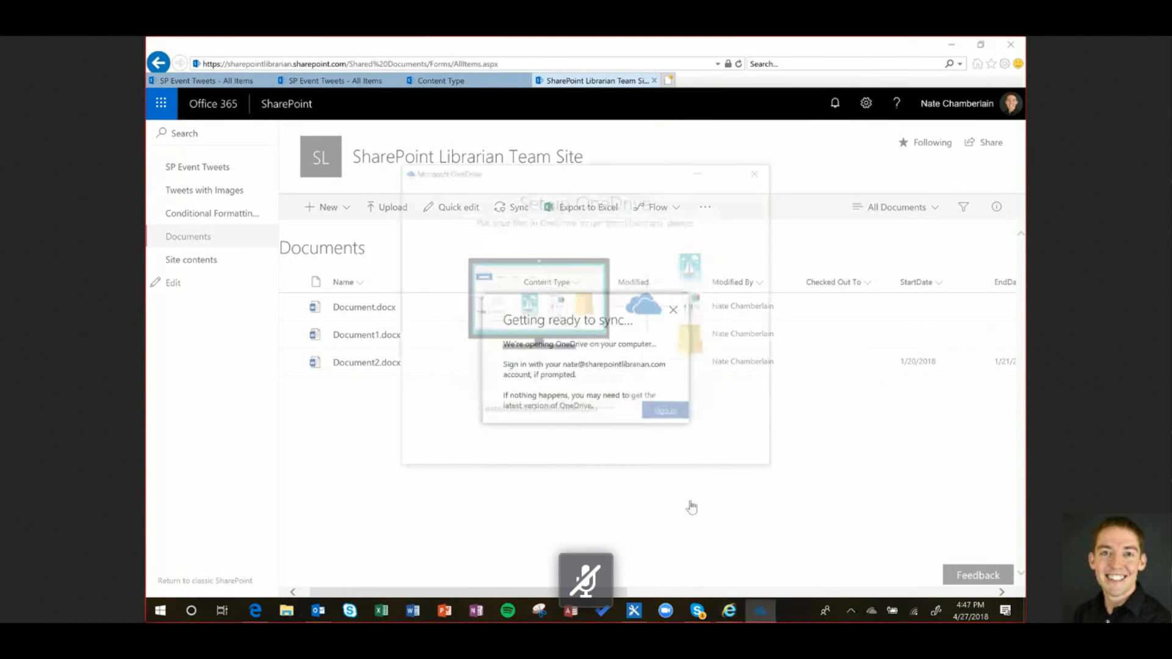
left_click(675, 415)
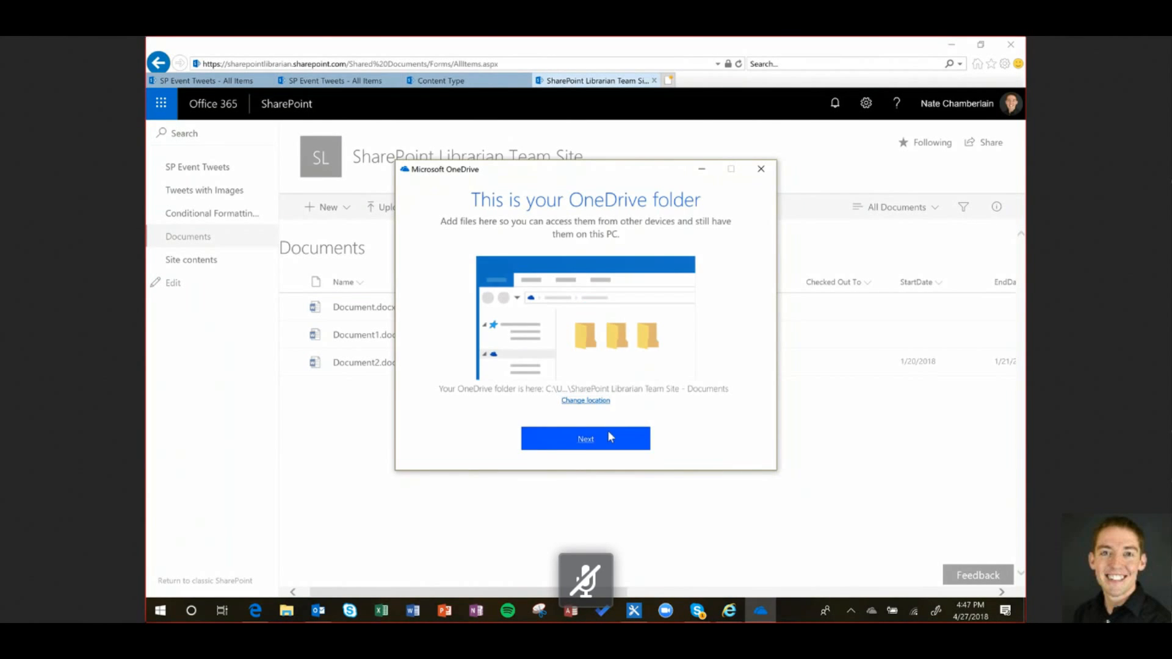
left_click(609, 437)
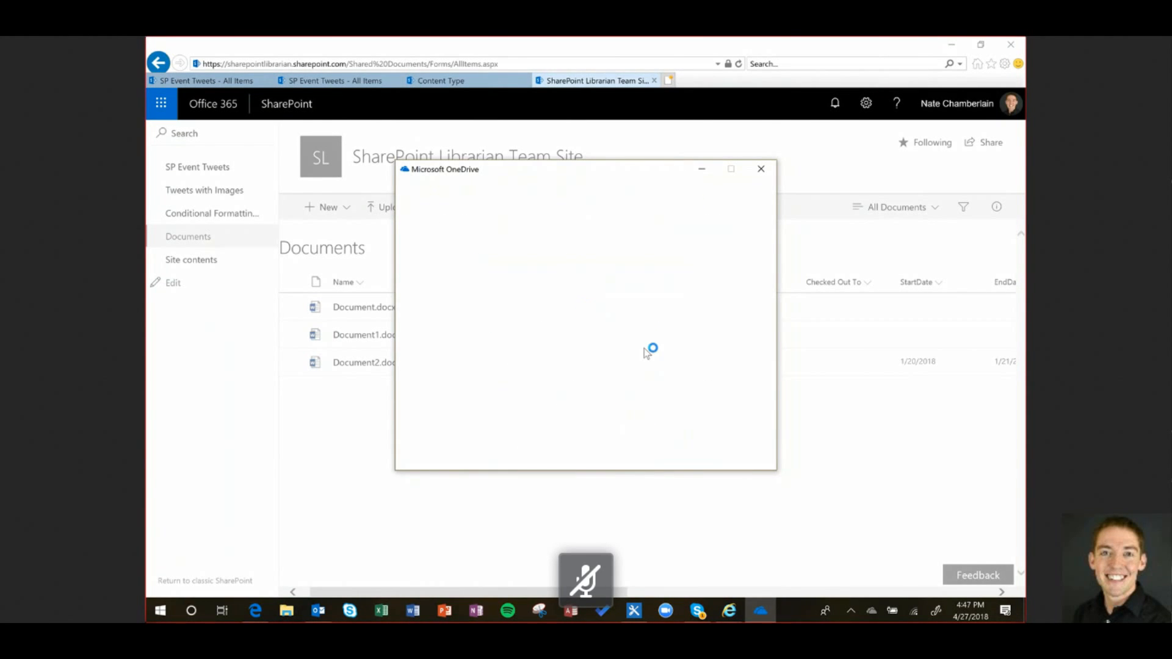
left_click(746, 457)
left_click(746, 458)
left_click(748, 459)
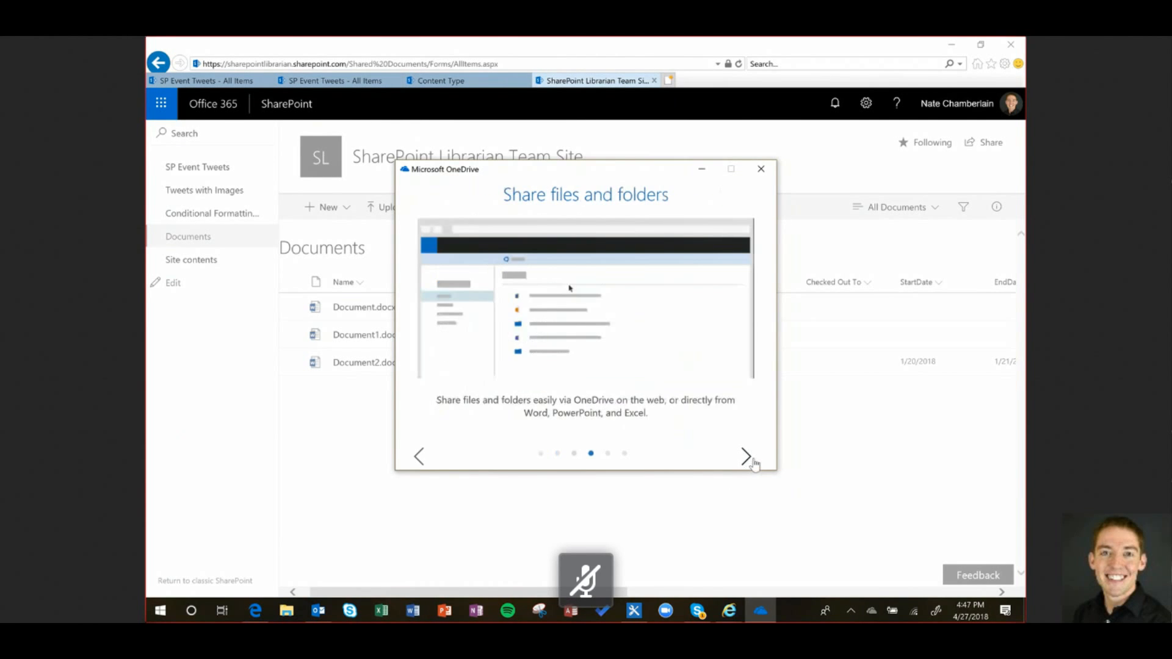
left_click(753, 461)
left_click(753, 461)
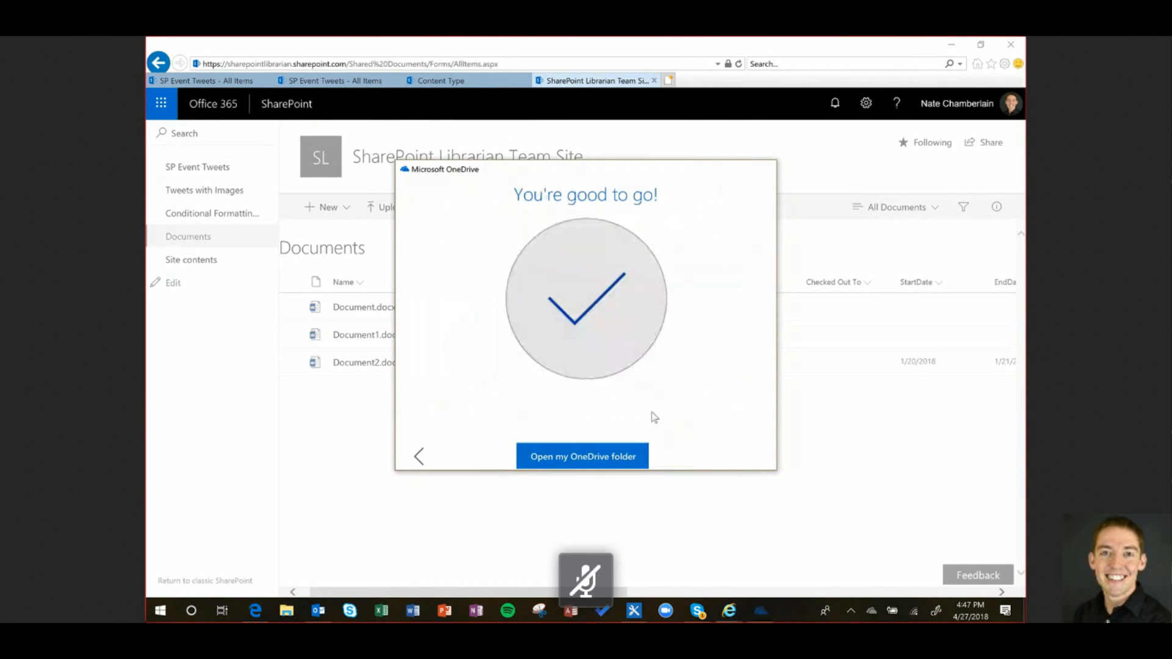
left_click(832, 414)
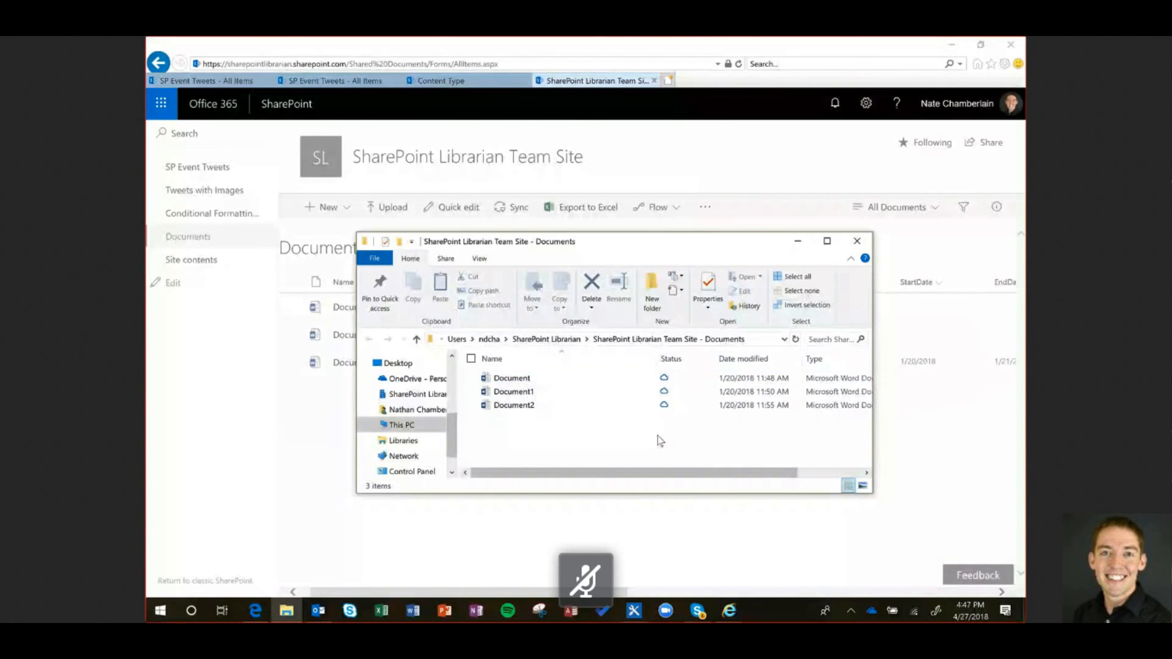
Open the synced file Document in Word from the team site's local Documents folder
double_click(612, 379)
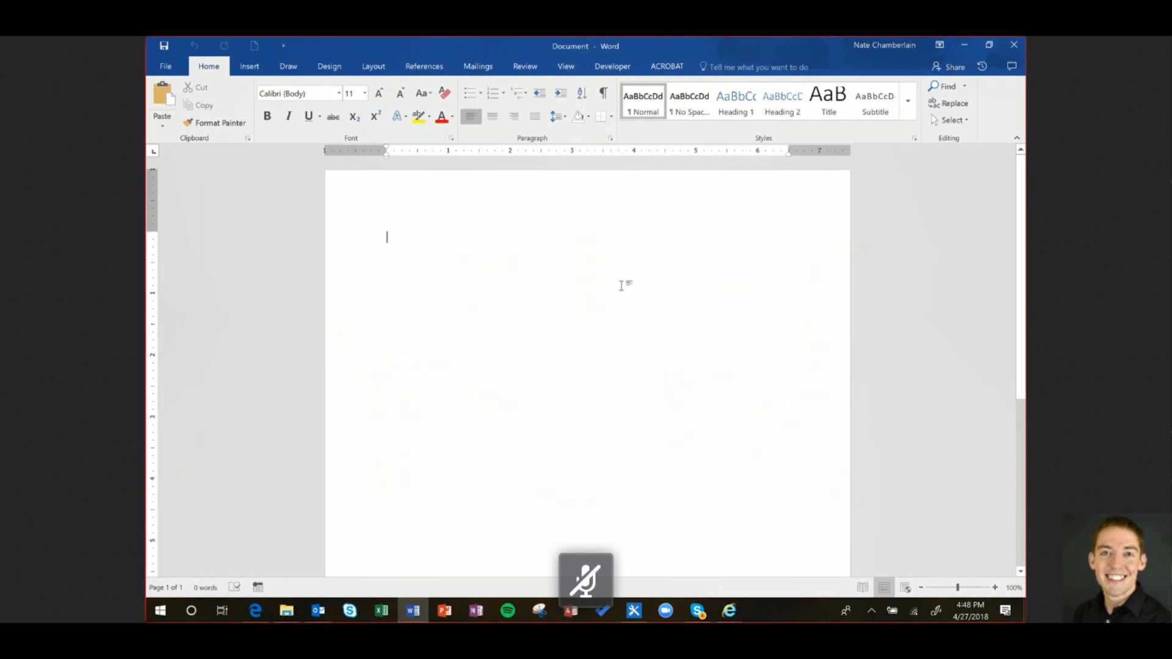
Type 'test' into the blank synced Document and close Word to save and sync it
type("test")
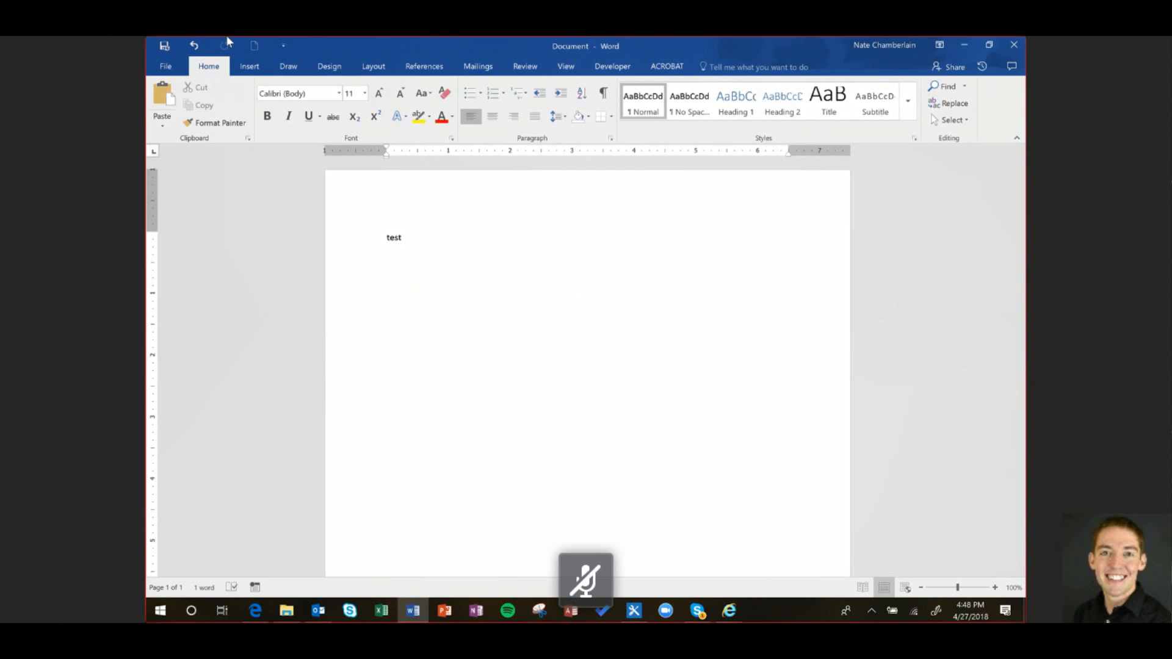
left_click(1011, 45)
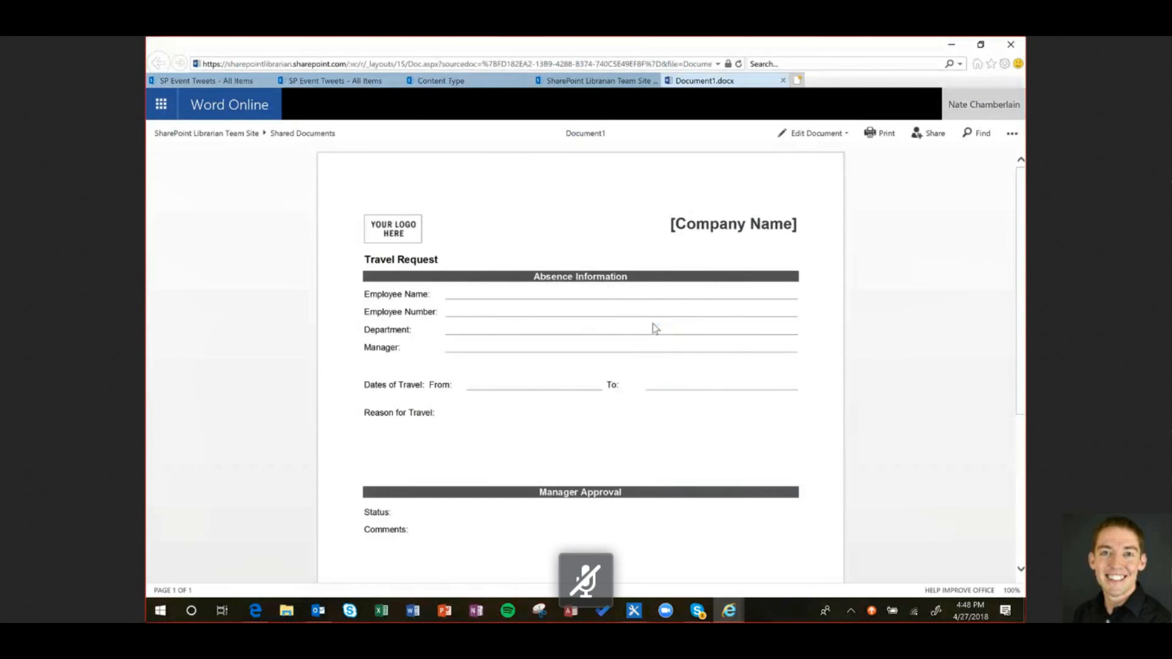
Return to Shared Documents, check Document.docx, and switch the library to Quick edit grid view
left_click(295, 136)
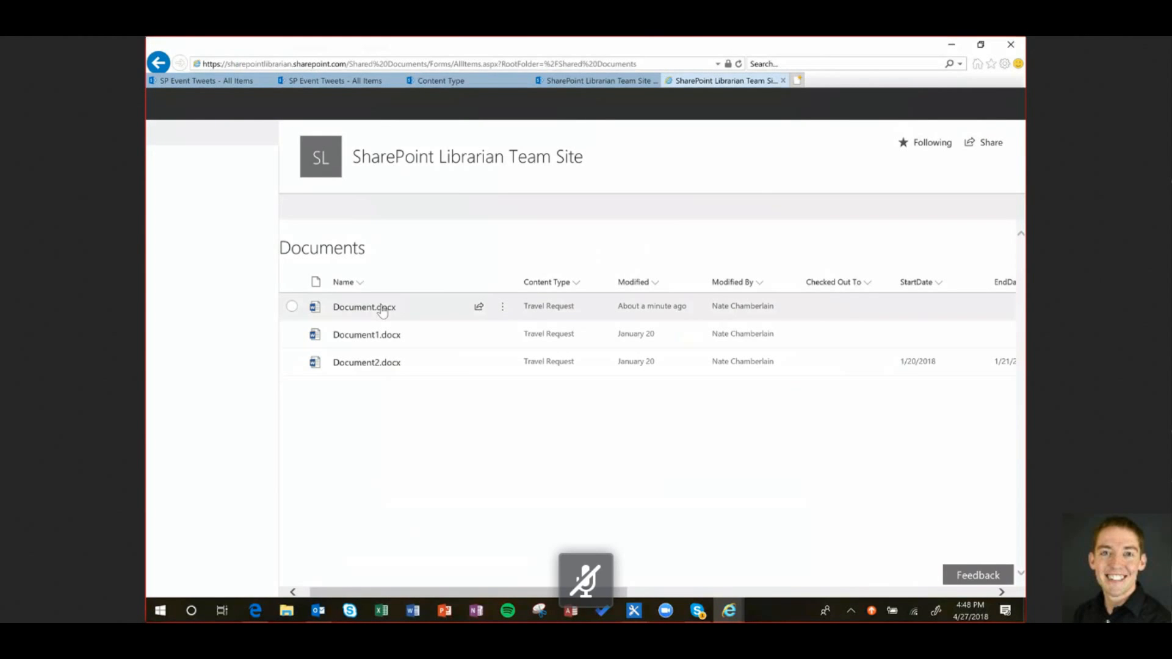
left_click(383, 311)
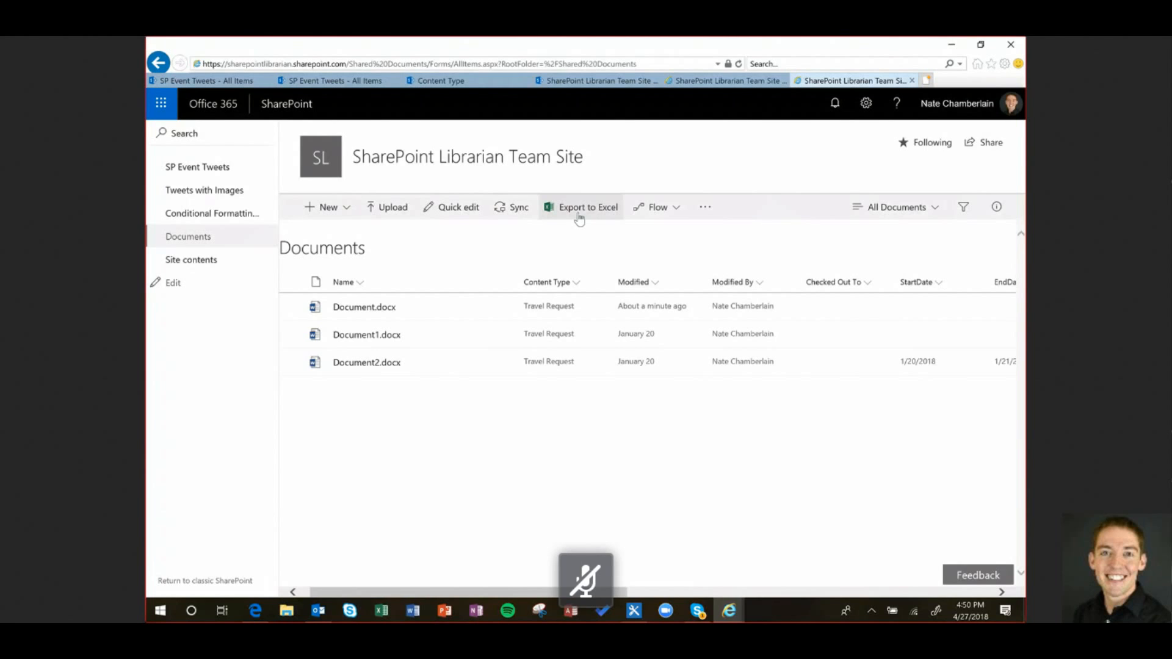
left_click(459, 207)
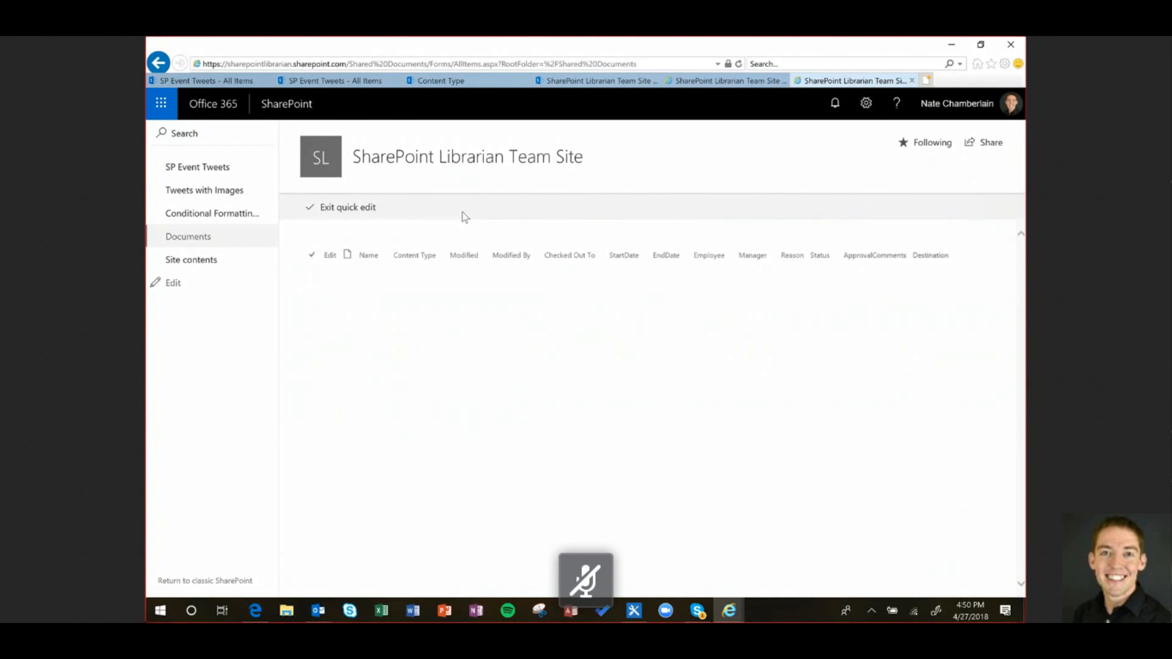
Exit quick edit, switch to classic view, cancel Document's properties form, and open Document.docx in the browser
left_click(308, 209)
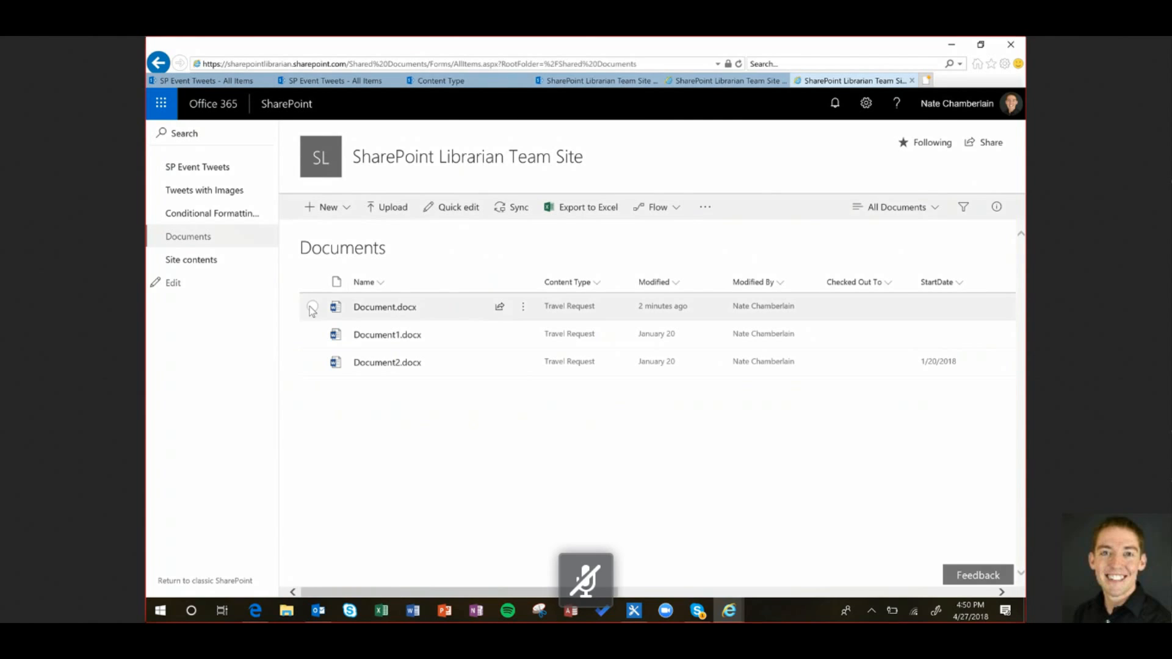
left_click(215, 579)
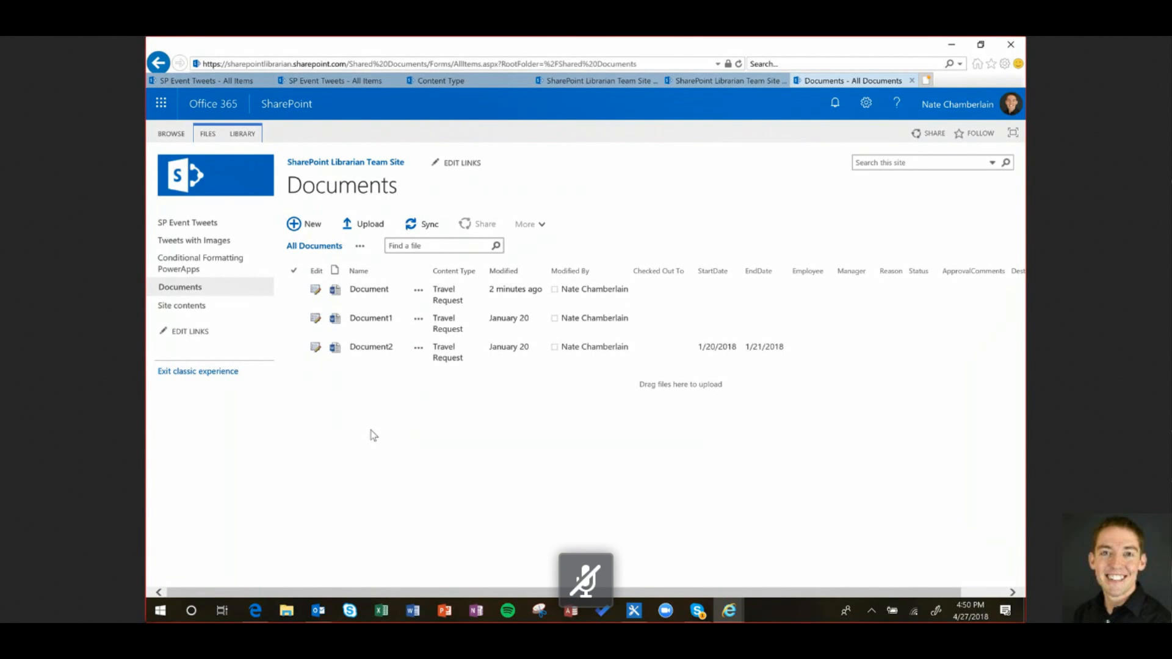
left_click(315, 290)
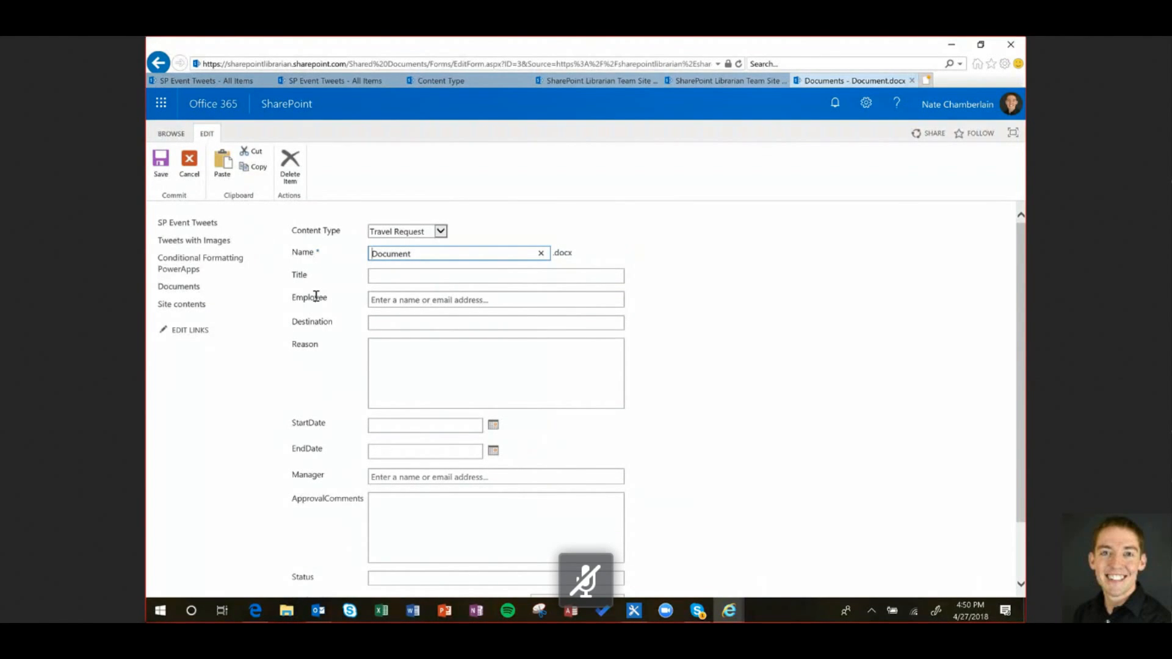
left_click(194, 173)
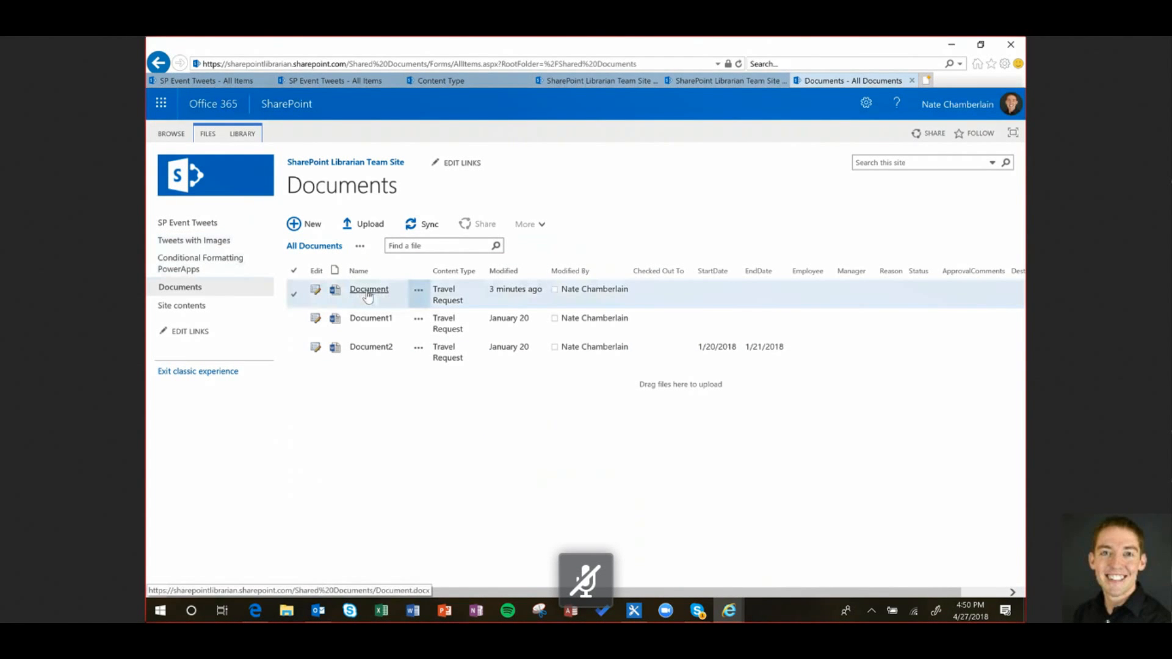
left_click(368, 292)
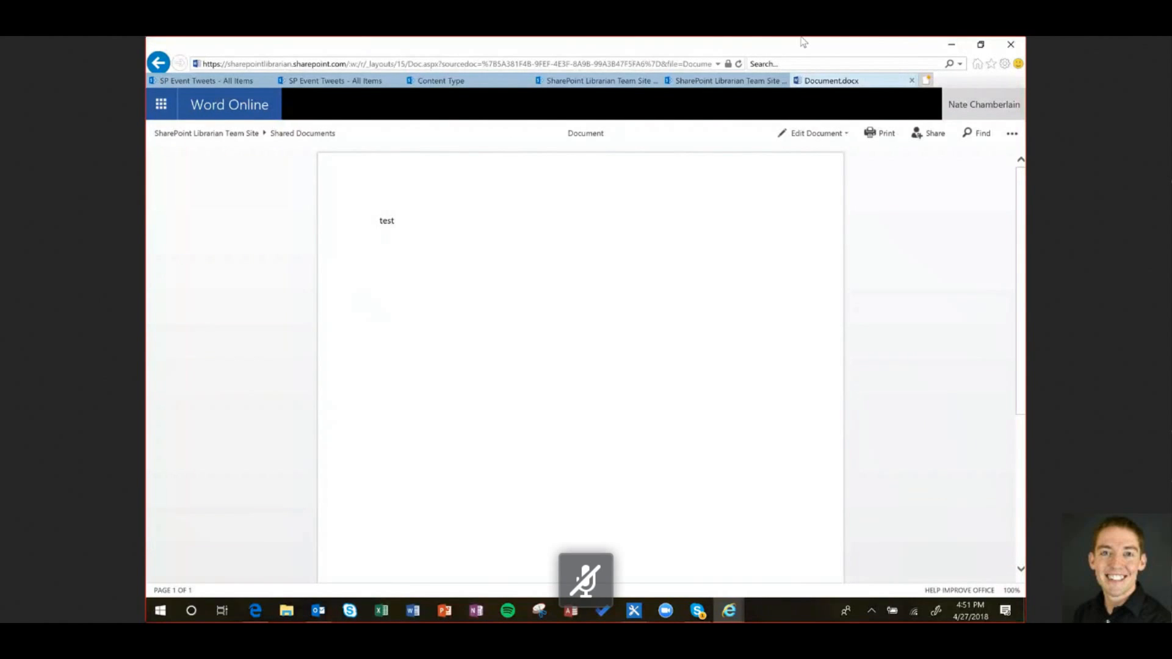
View Document.docx with the word 'test' in Word Online, then return to the team site
left_click(815, 134)
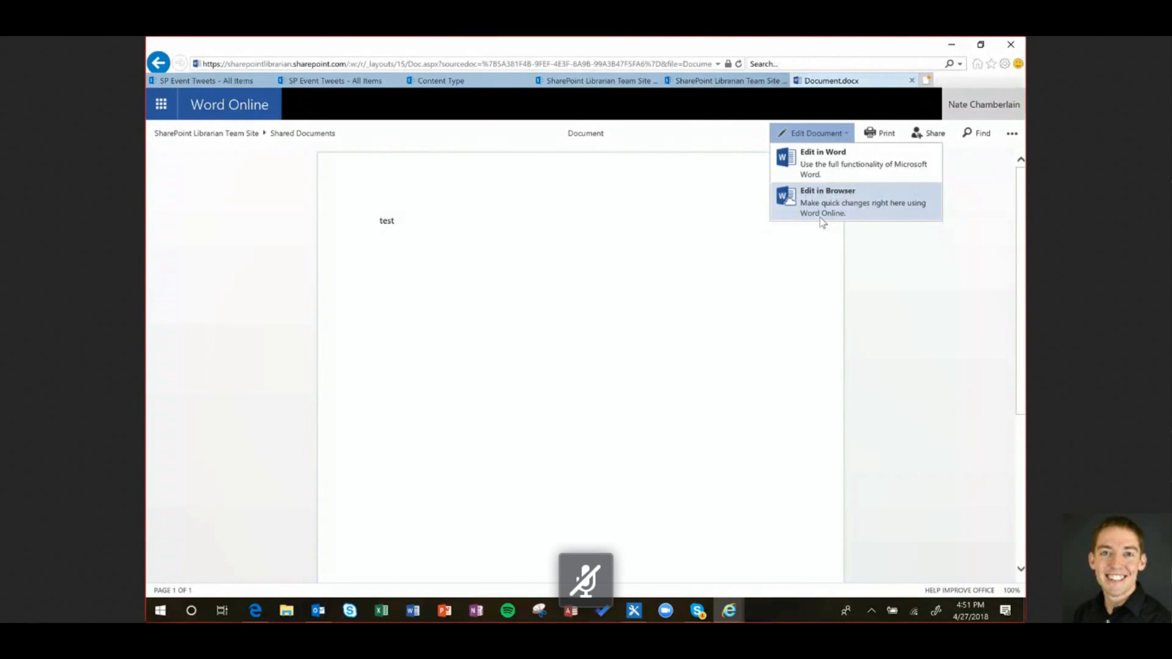
left_click(239, 135)
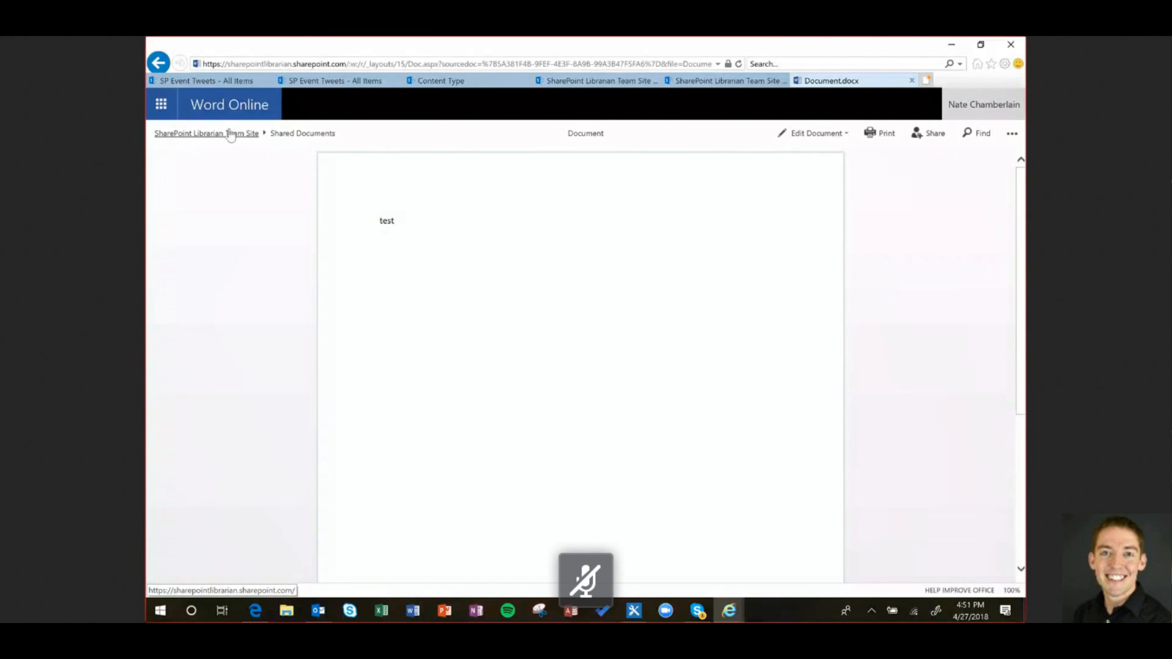
left_click(242, 134)
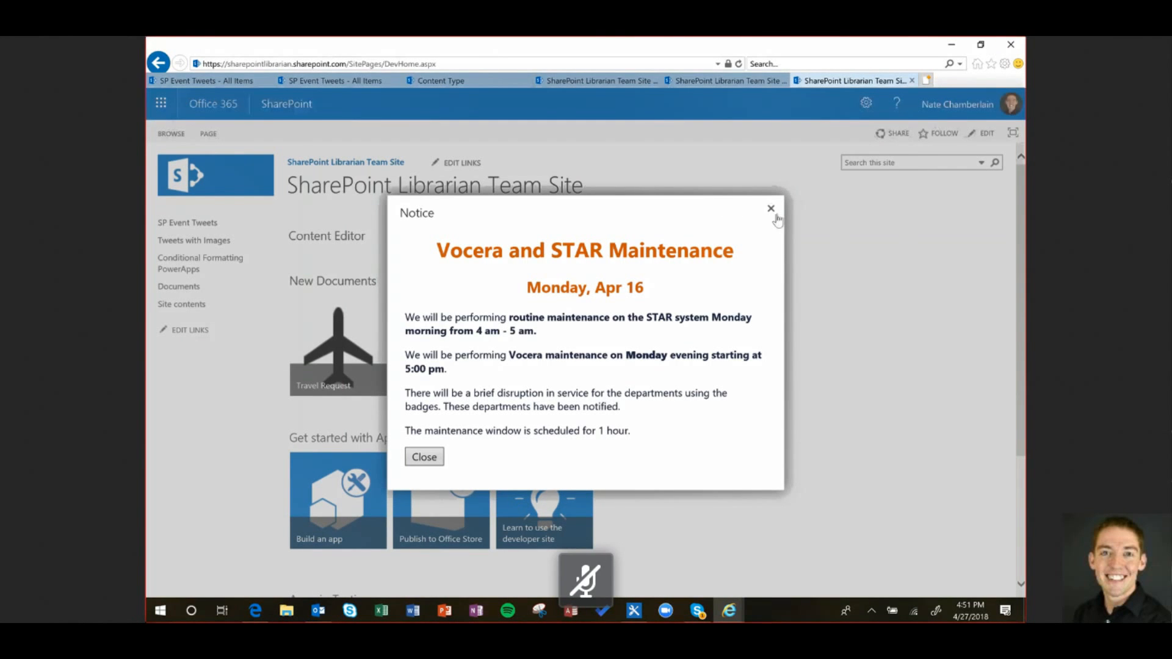
Navigate from the team site home to the Documents library and open its Library Settings
left_click(772, 208)
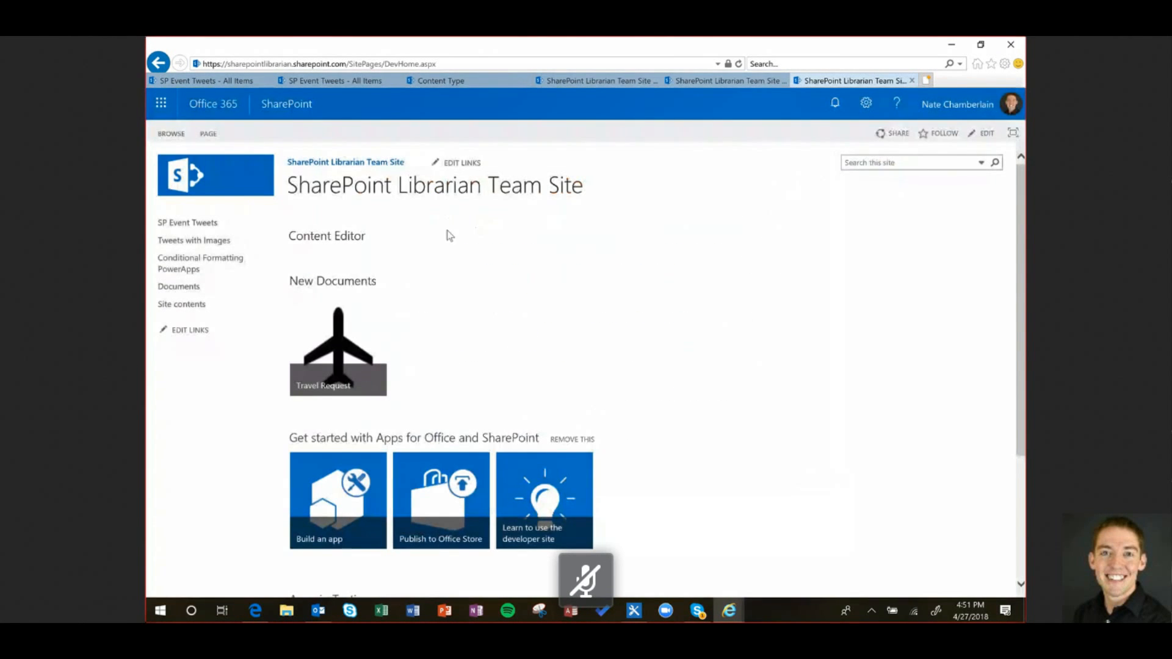
left_click(205, 229)
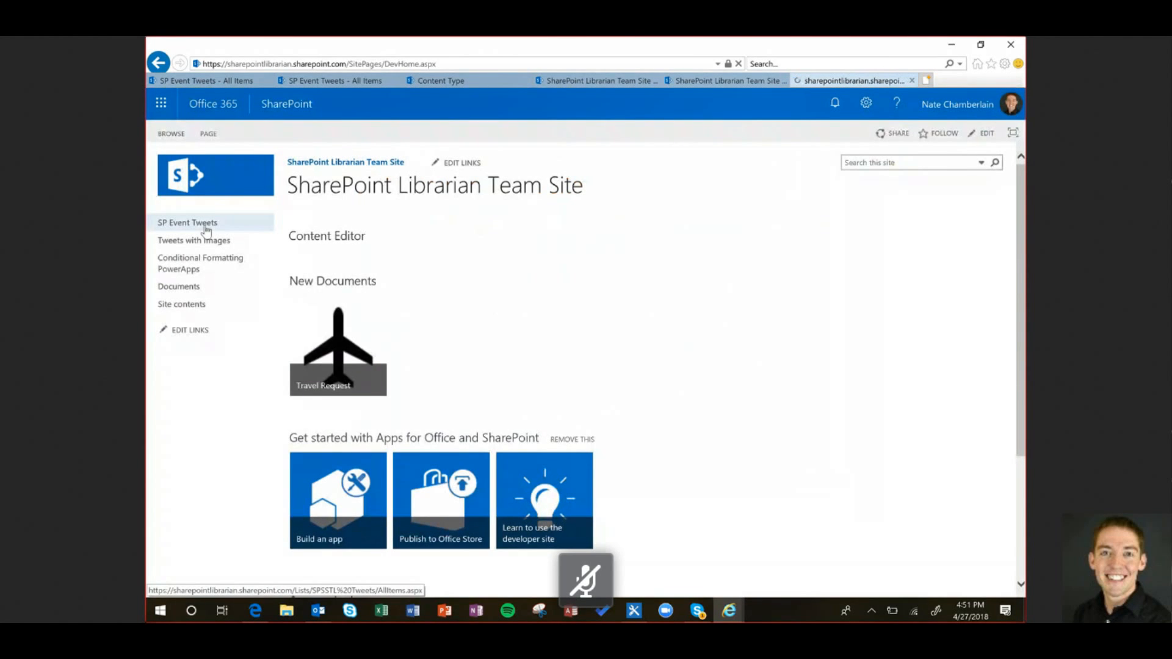
left_click(185, 289)
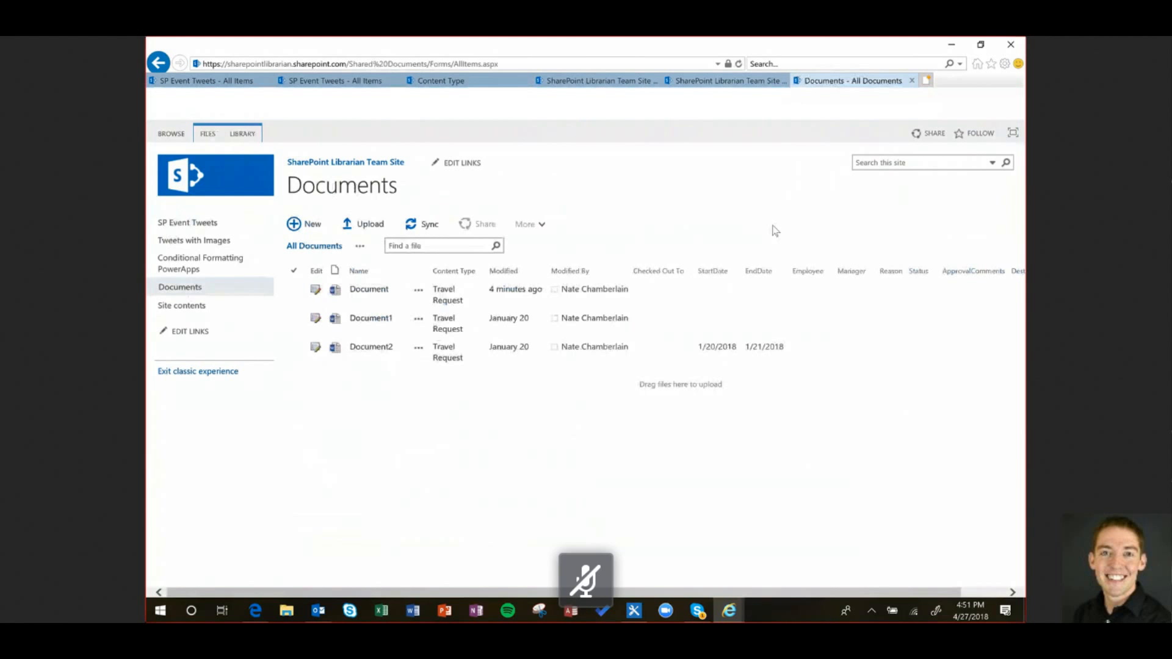
left_click(865, 103)
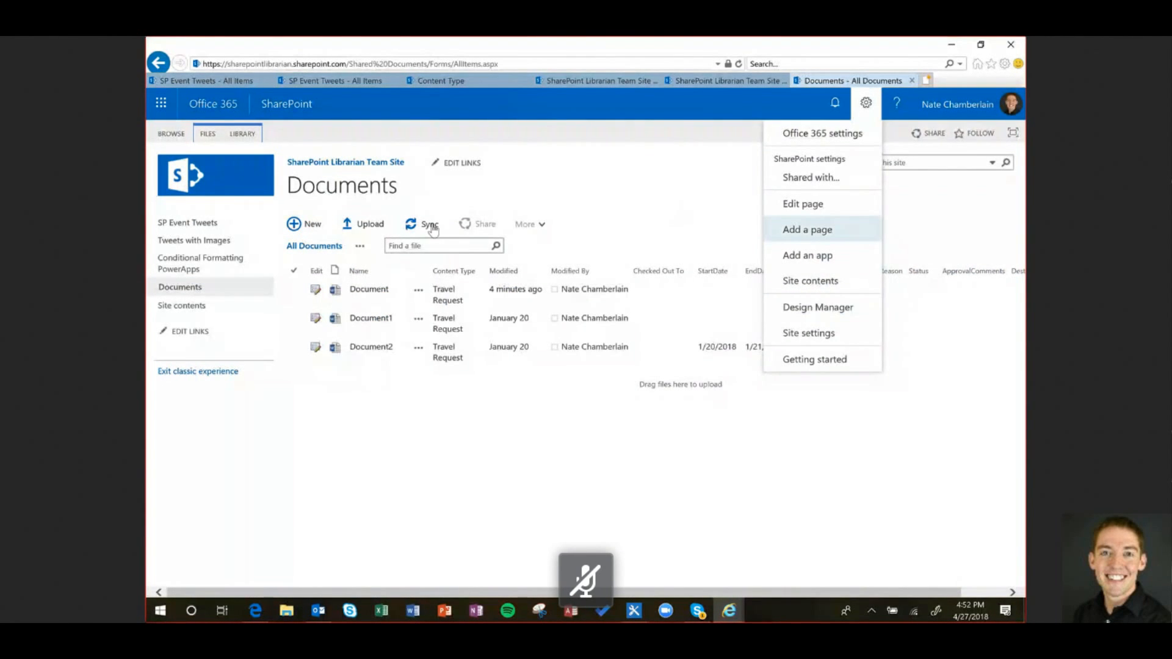
left_click(241, 133)
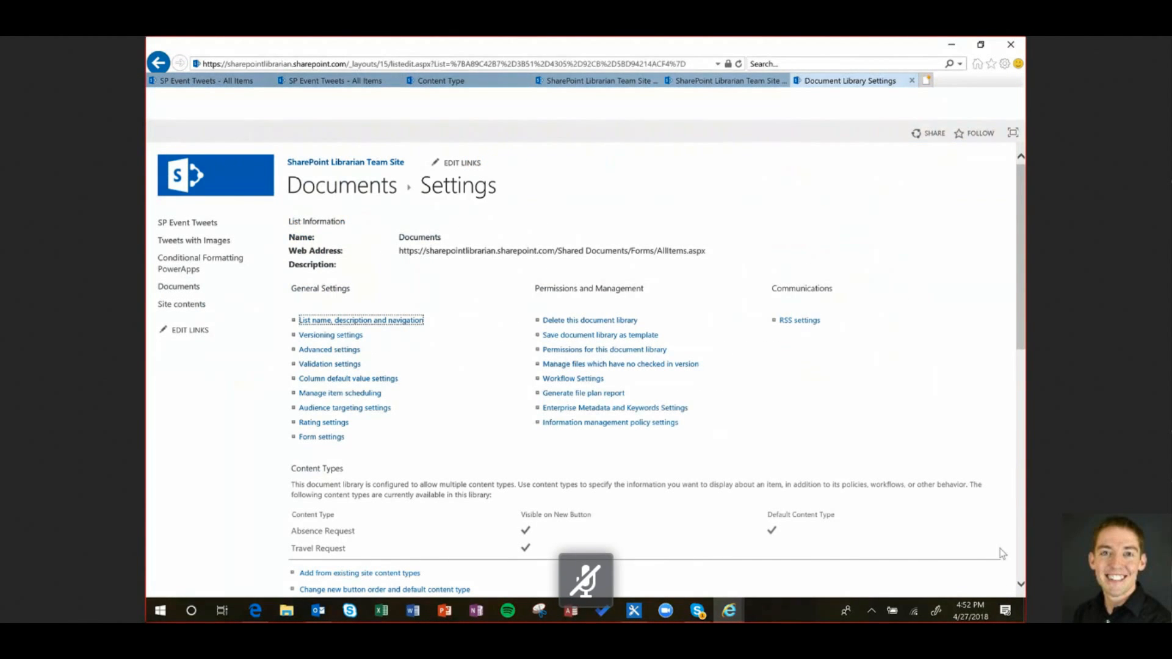
Open the Absence Request content type from the library settings' Content Types list
scroll(910, 492, "down", 5)
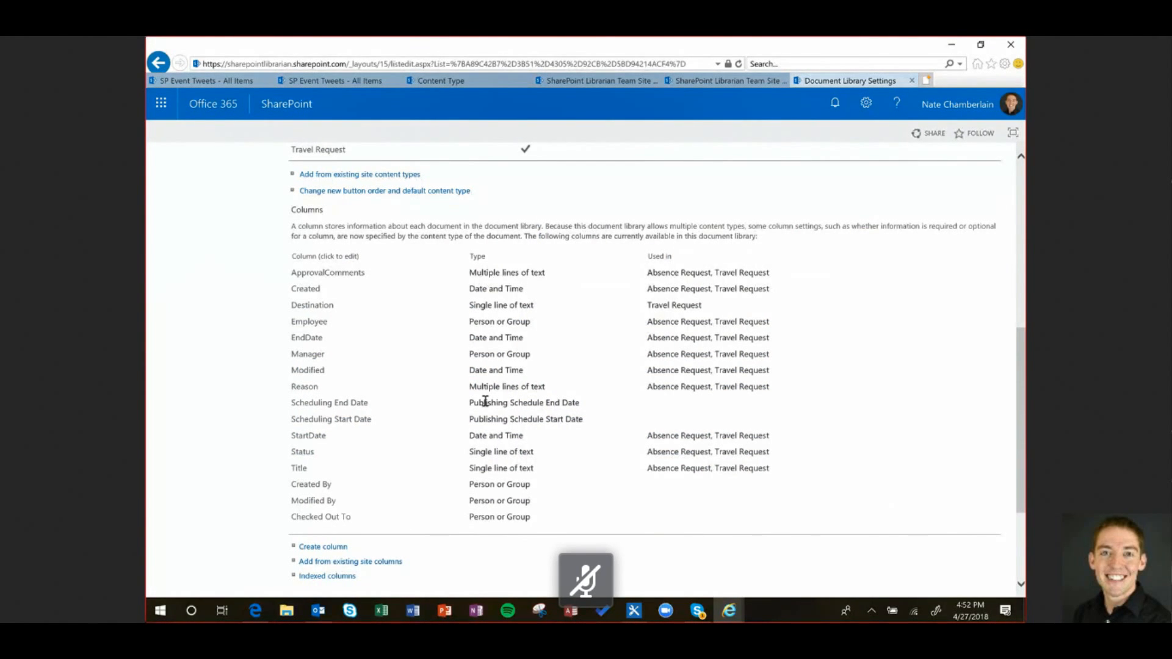
scroll(485, 401, "up", 2)
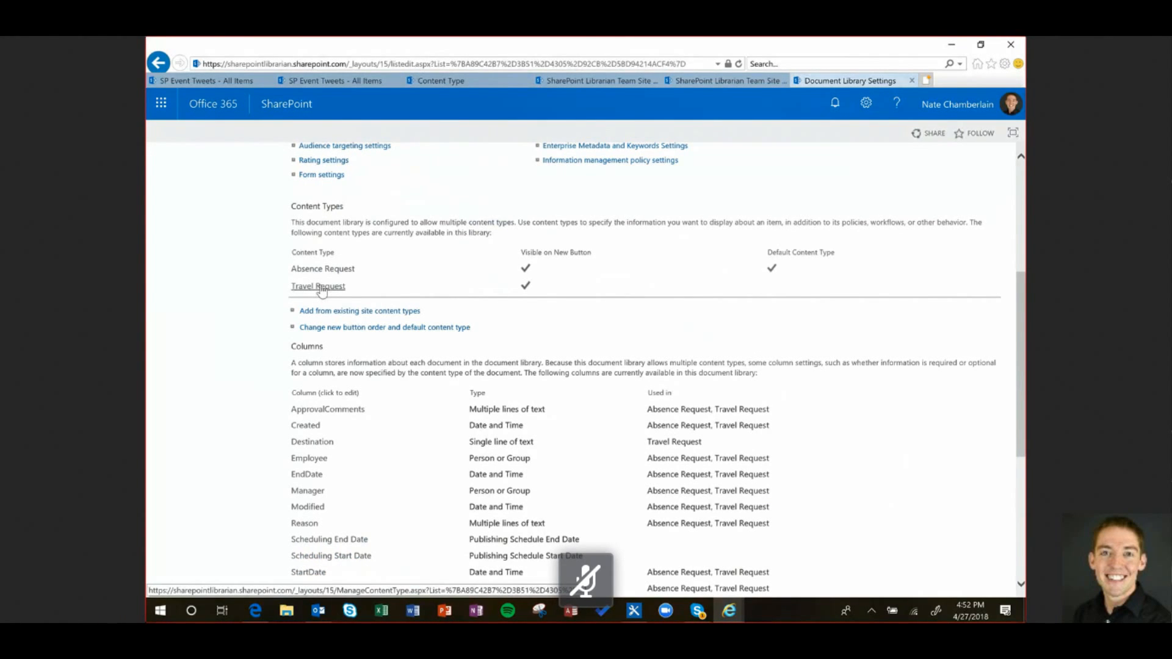
left_click(324, 271)
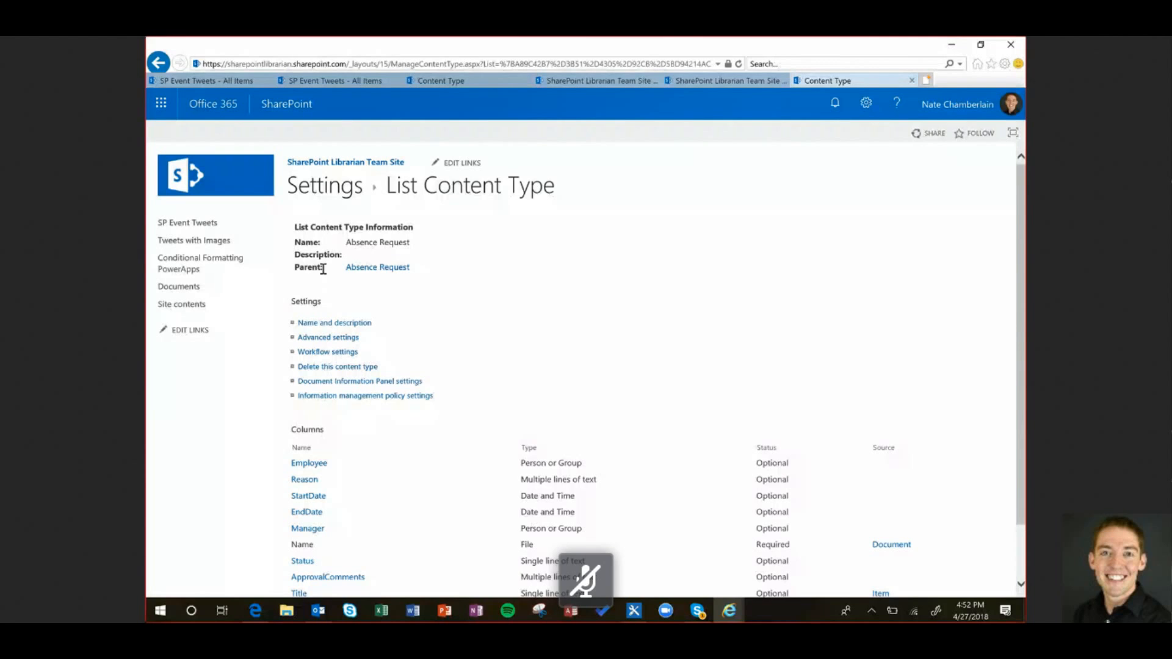
Open Advanced settings on the Absence Request List Content Type page
scroll(397, 305, "down", 1)
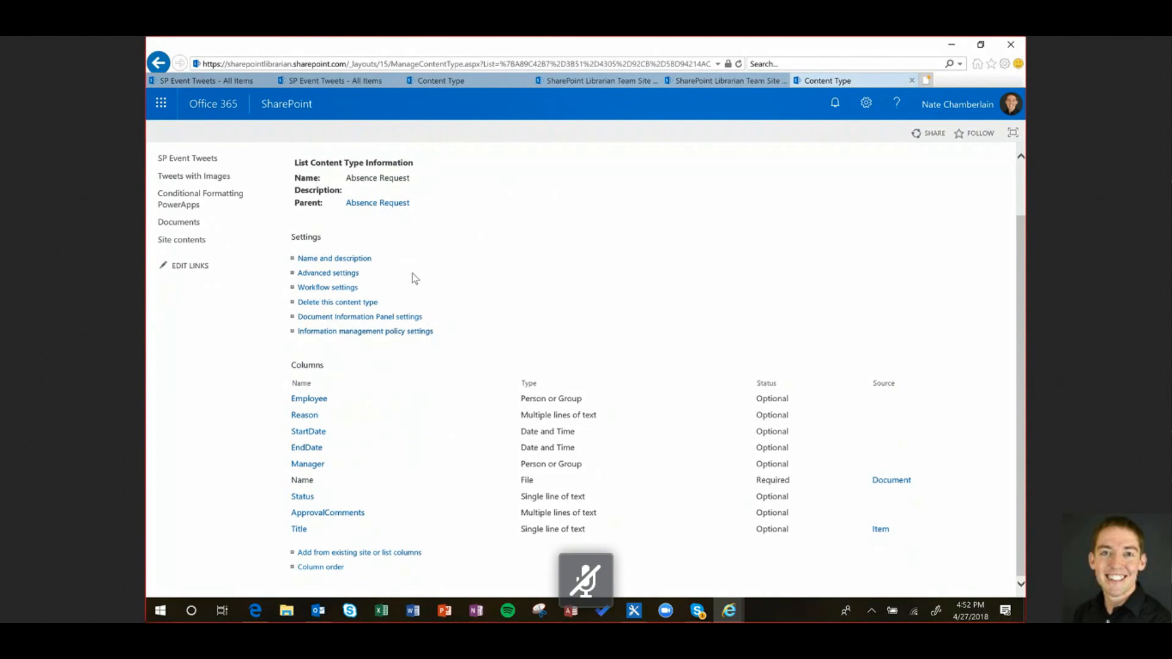
left_click(333, 274)
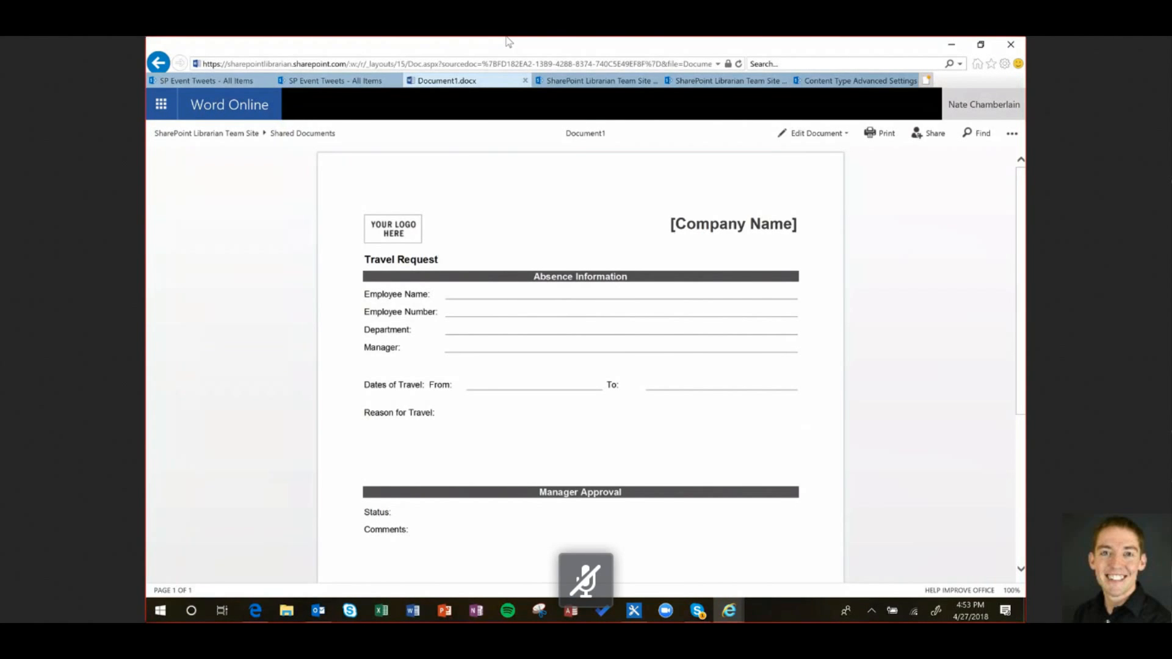
Delete the logo placeholder from the Absence Request.docx template, save and close it, and confirm with OK
left_click(855, 81)
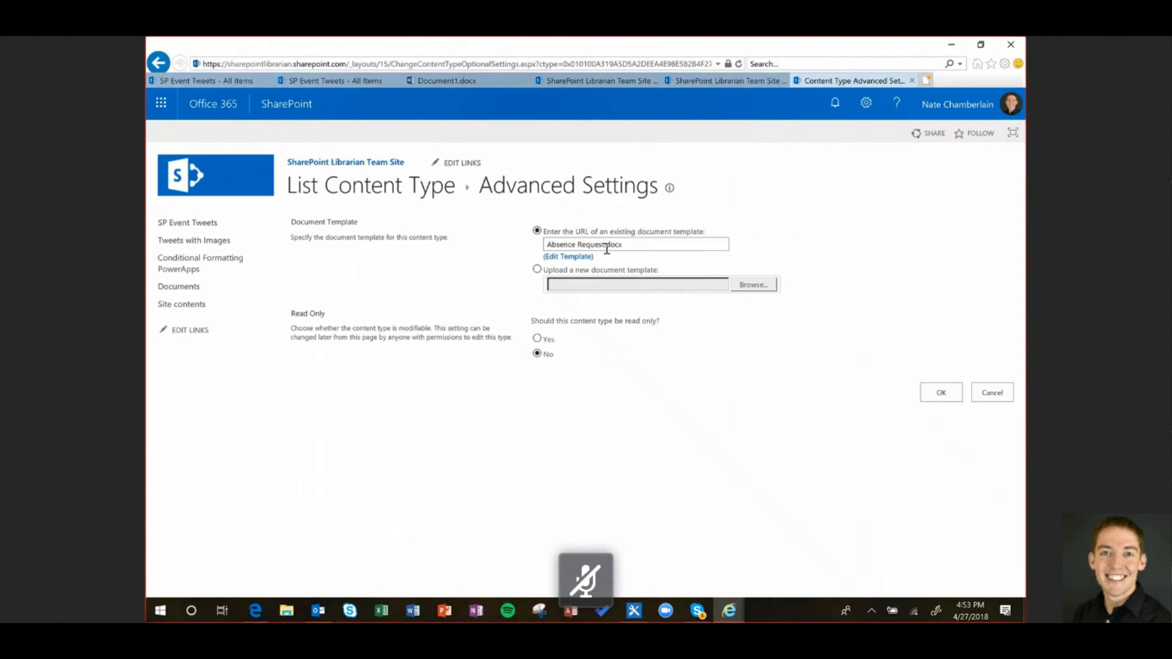
left_click(577, 257)
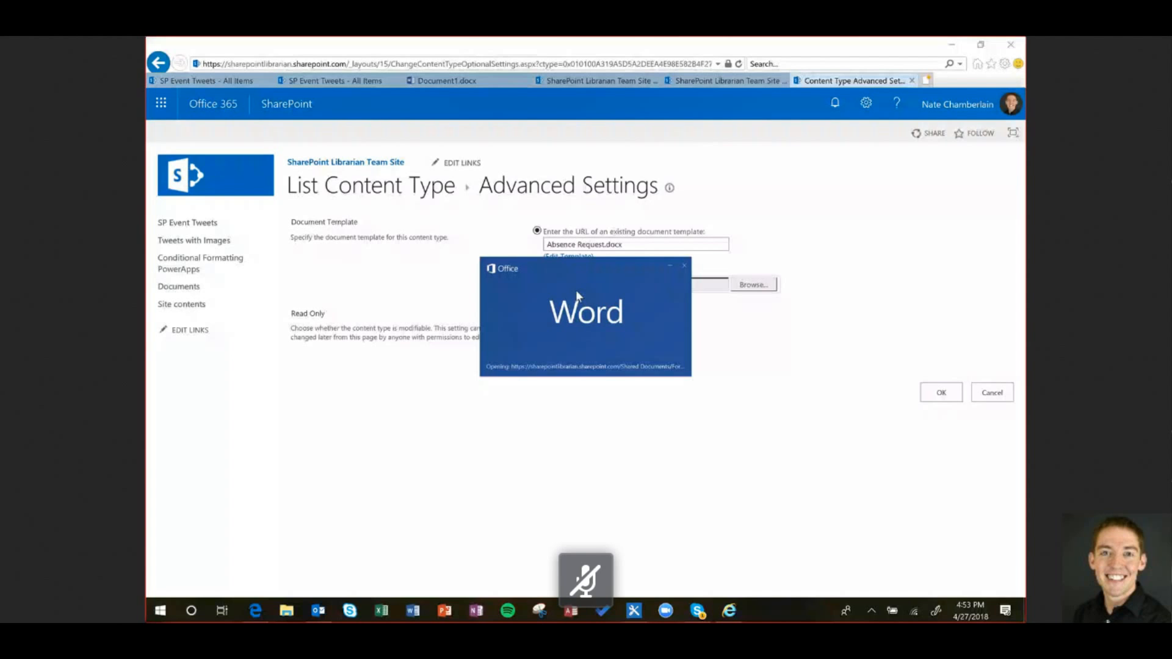
left_click(425, 249)
key("Delete")
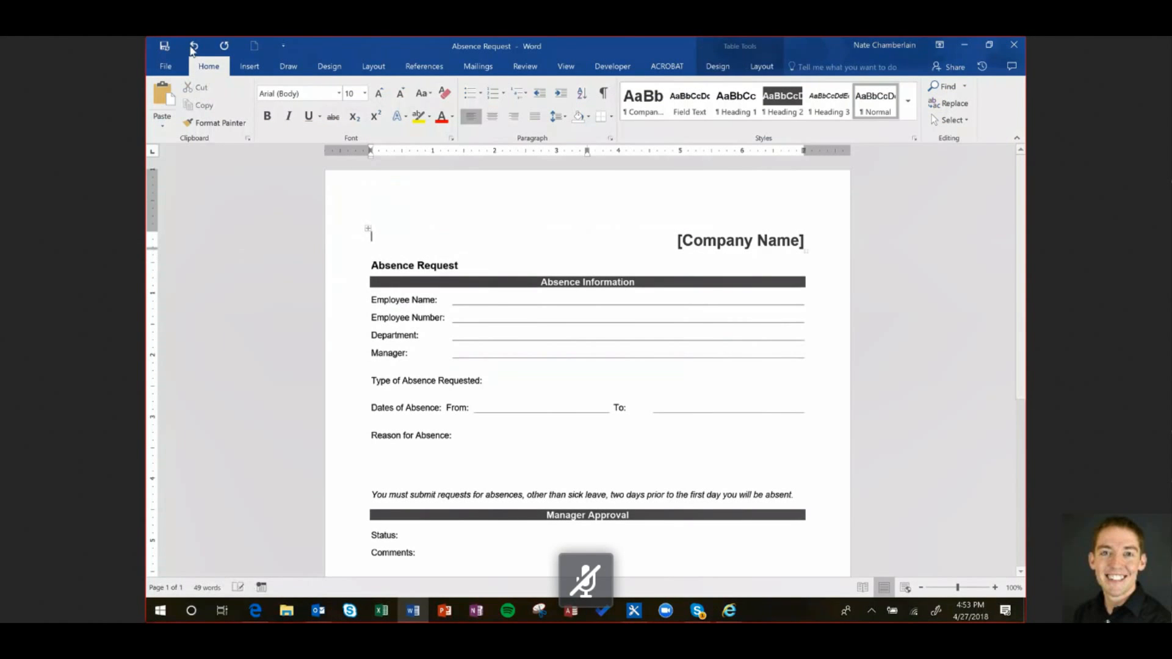
left_click(164, 46)
left_click(1013, 45)
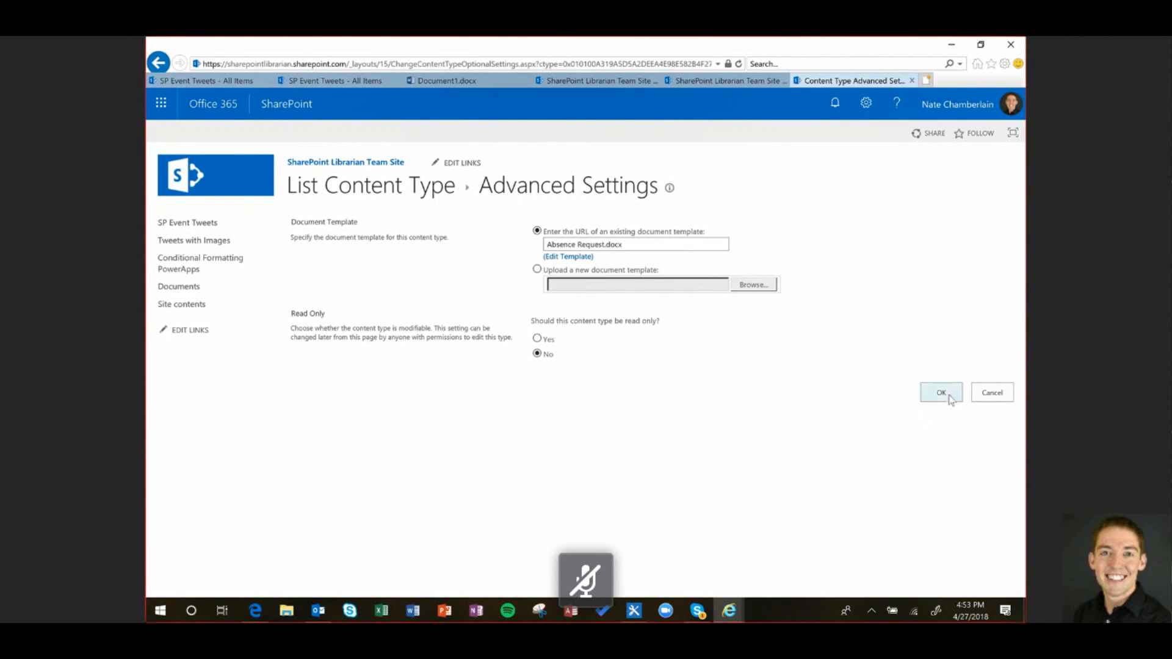
left_click(940, 392)
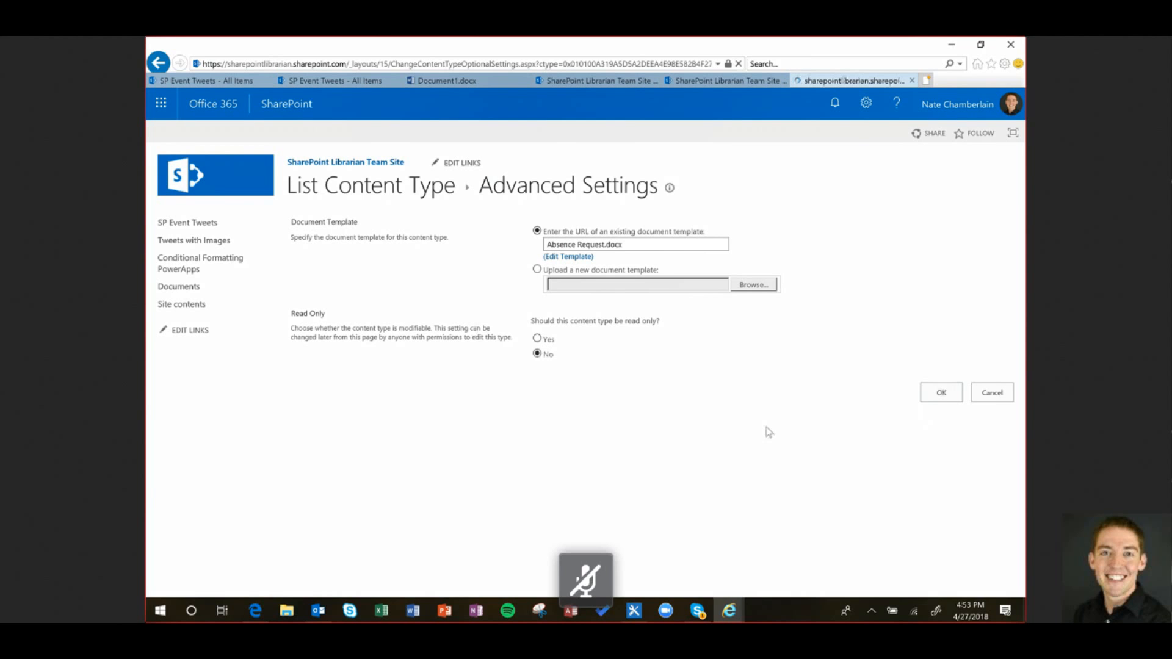
From the Documents library's New Document menu, create a new Absence Request document
left_click(318, 201)
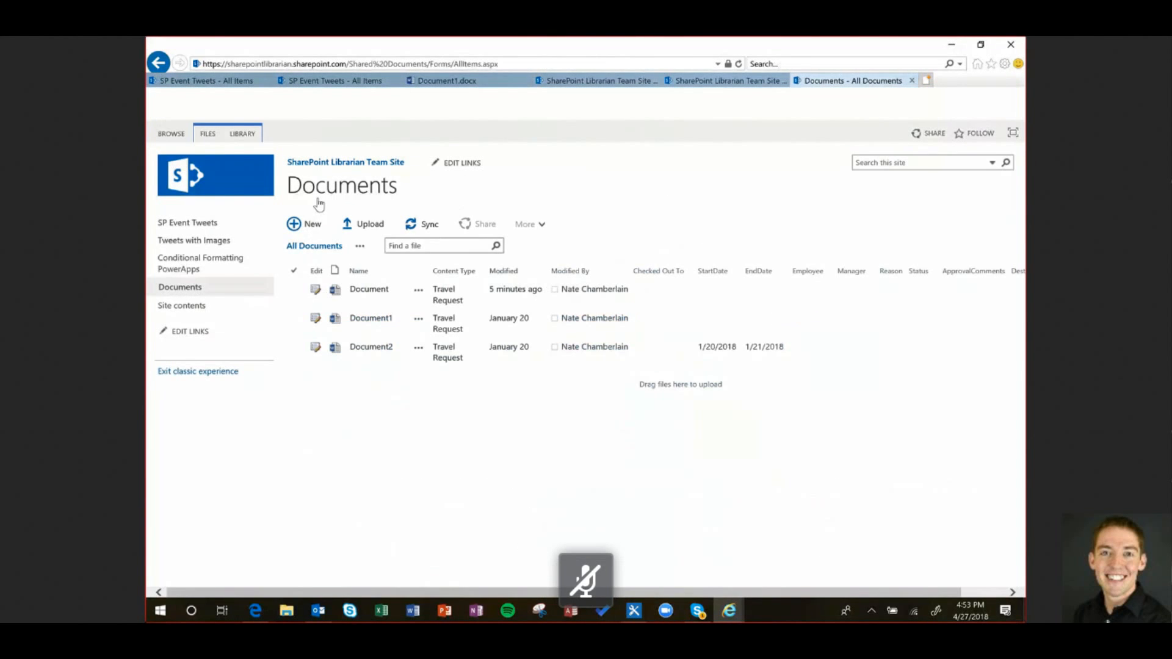
left_click(207, 134)
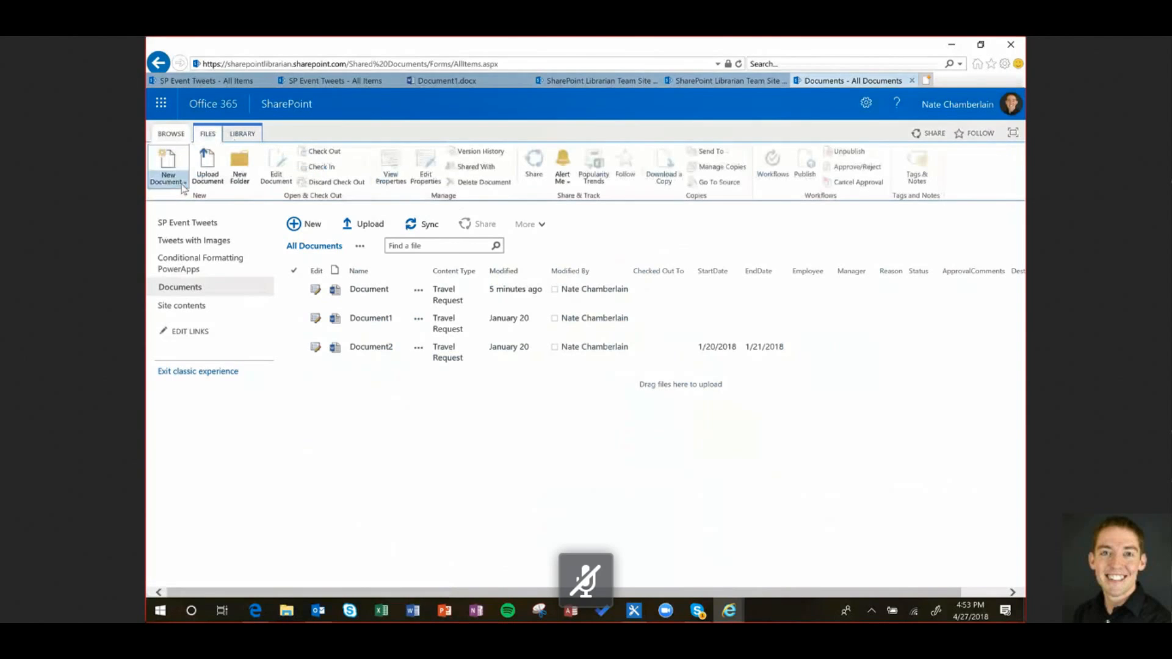
left_click(168, 178)
left_click(512, 395)
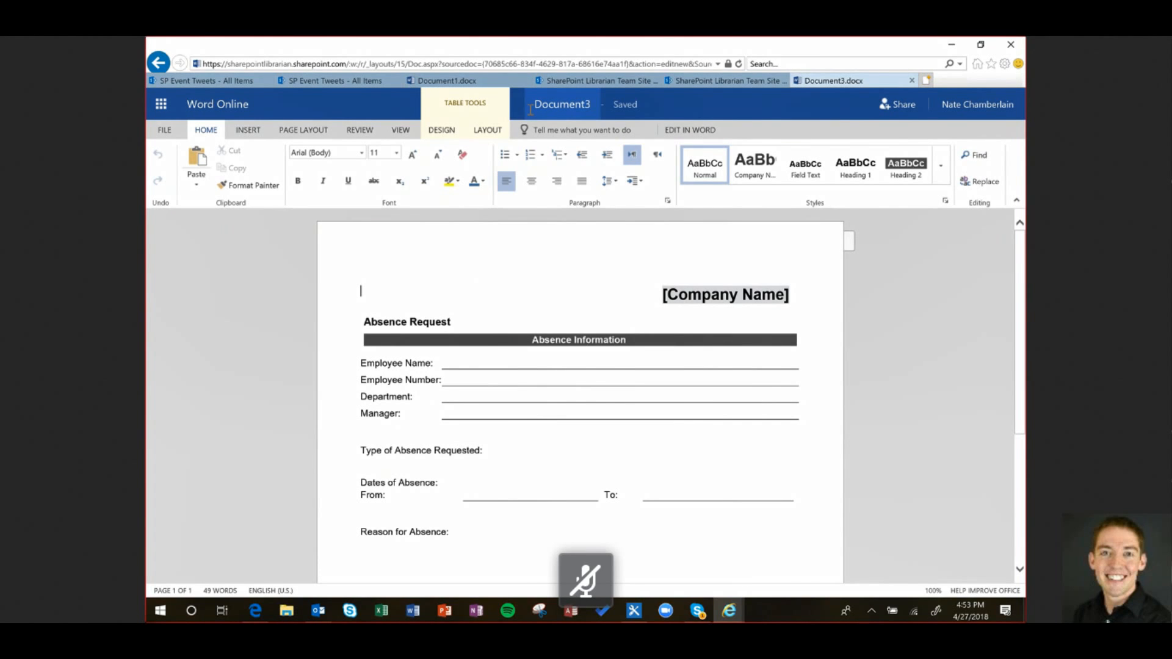
Leave Document3 in Word Online and return to the SharePoint Documents library tab
left_click(164, 129)
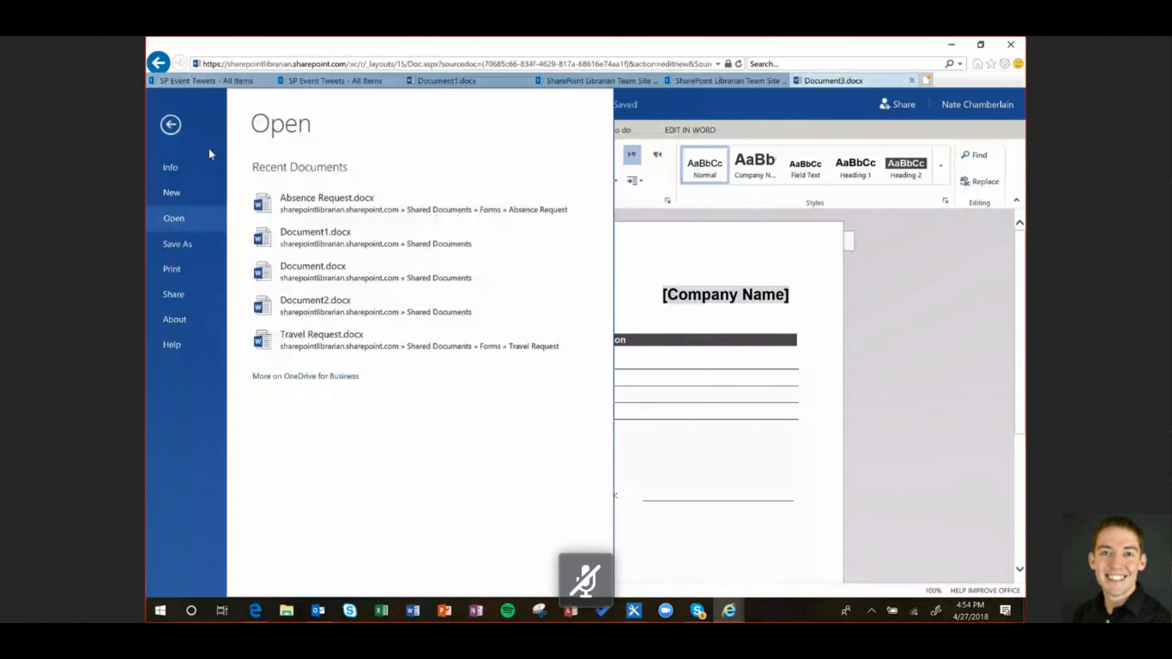
left_click(180, 126)
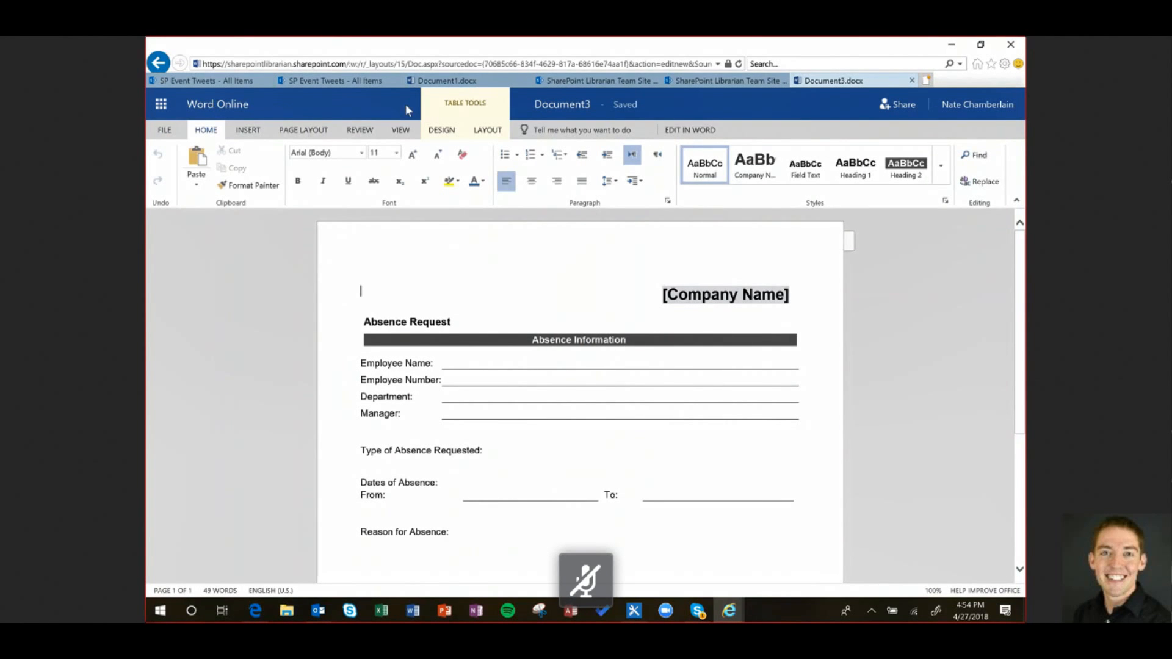
left_click(637, 82)
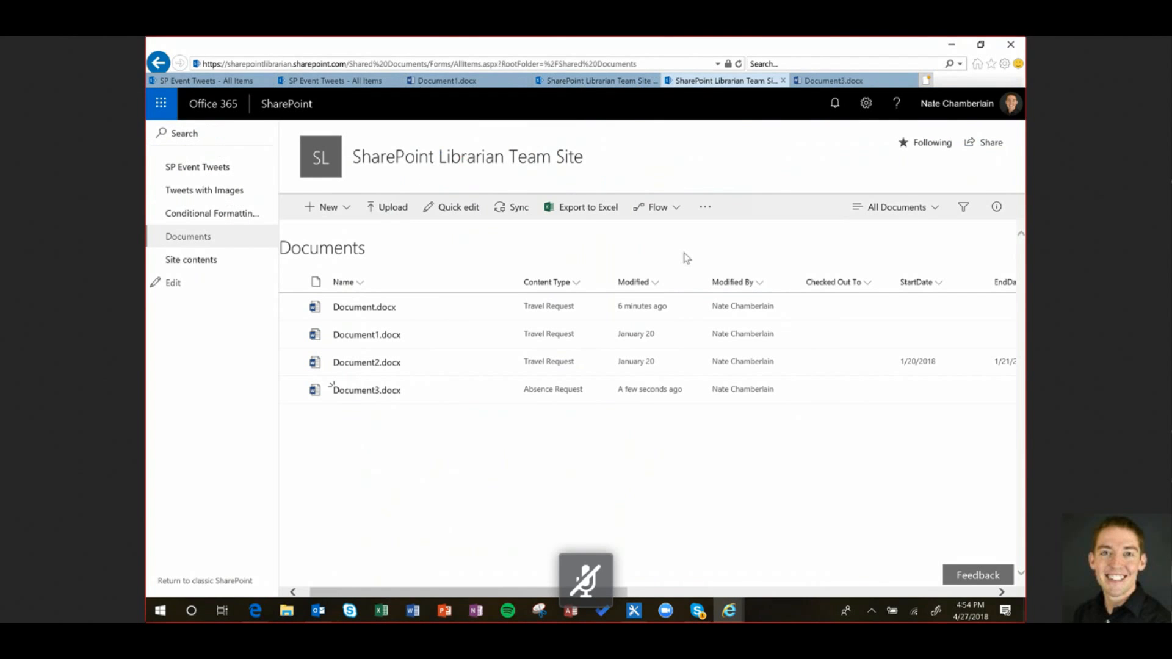